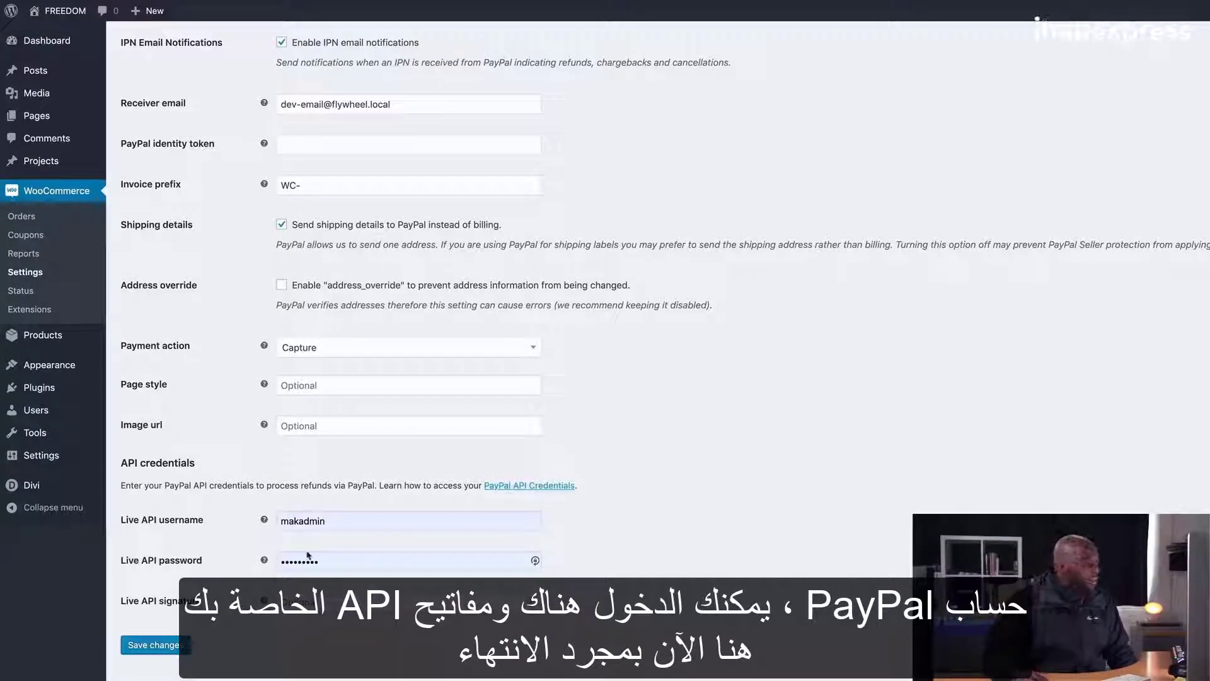
Step: Save the PayPal payment settings
left_click(171, 644)
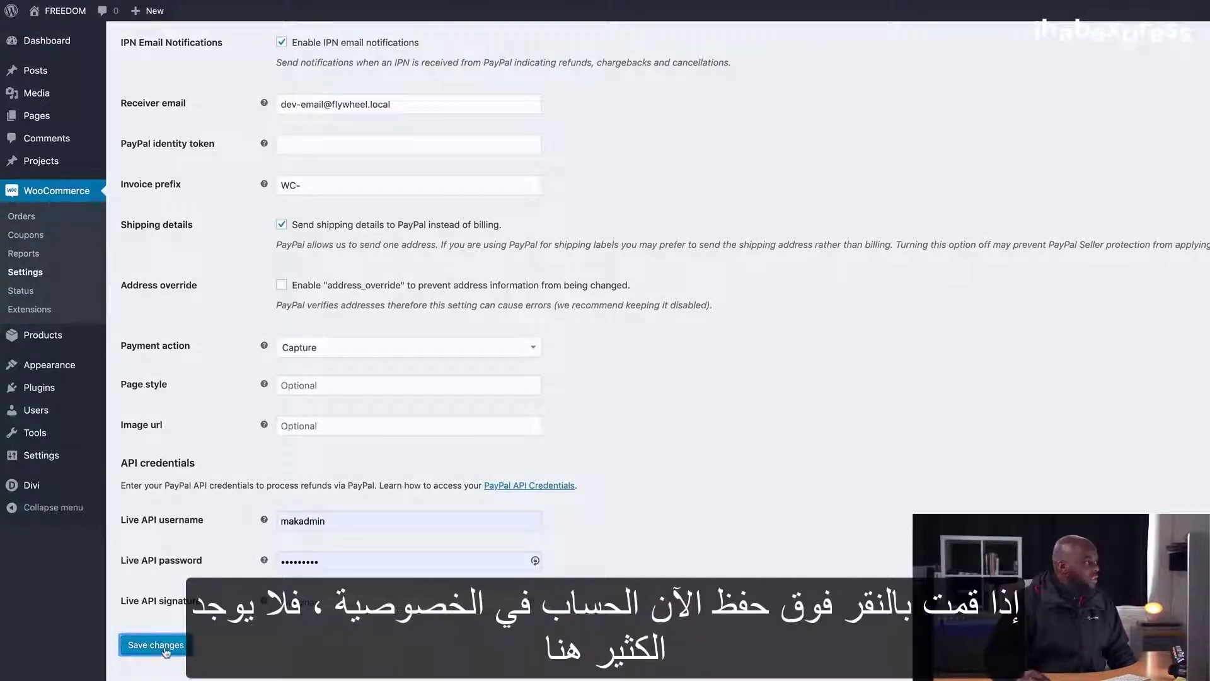
Step: Review the store's Accounts & Privacy, Emails and Advanced settings, including the choices for the privacy page
left_click(422, 55)
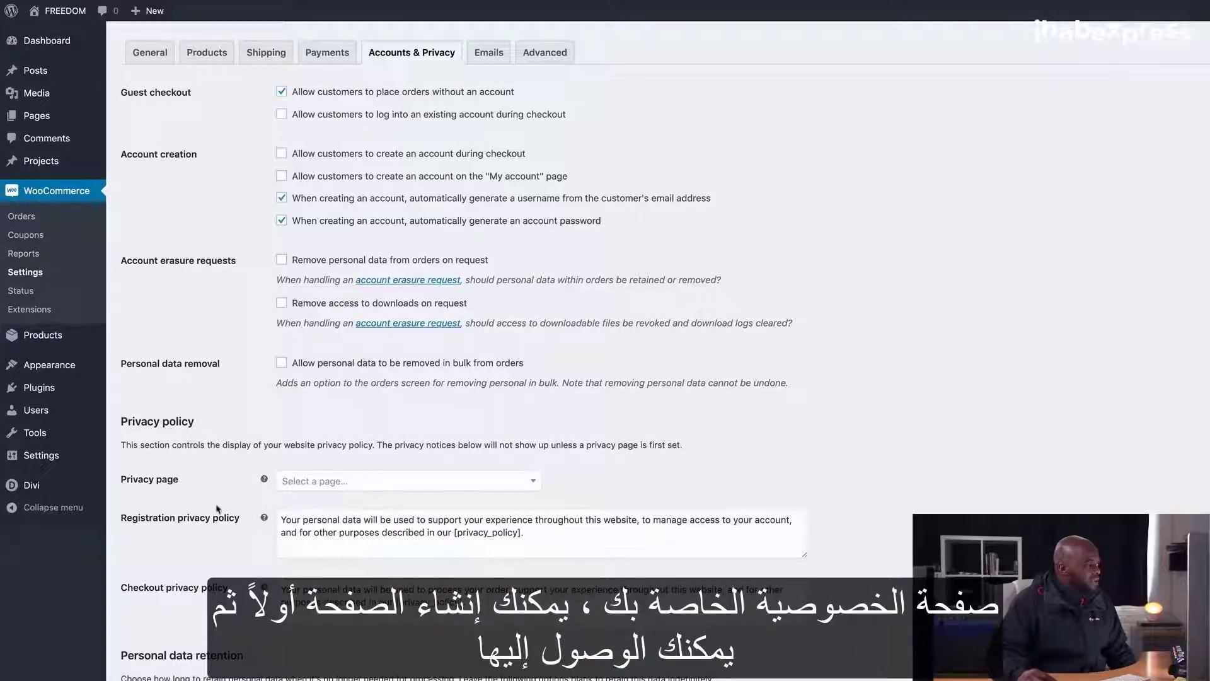
left_click(320, 488)
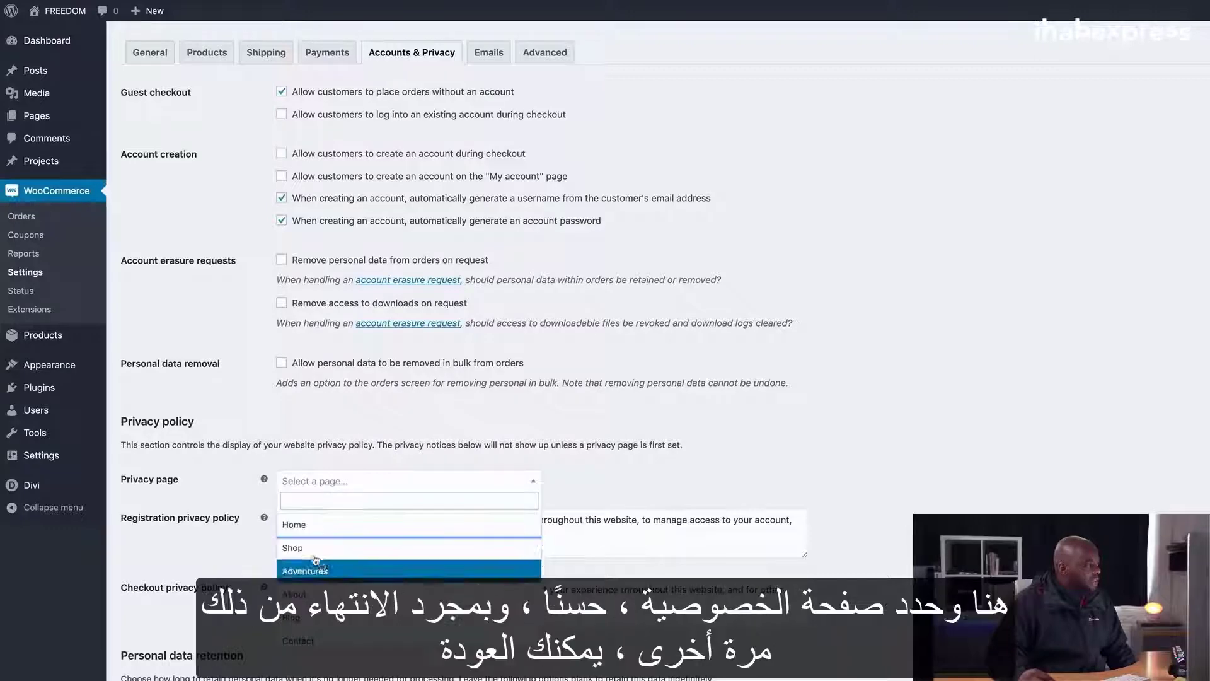
left_click(235, 500)
scroll(235, 499, "down", 5)
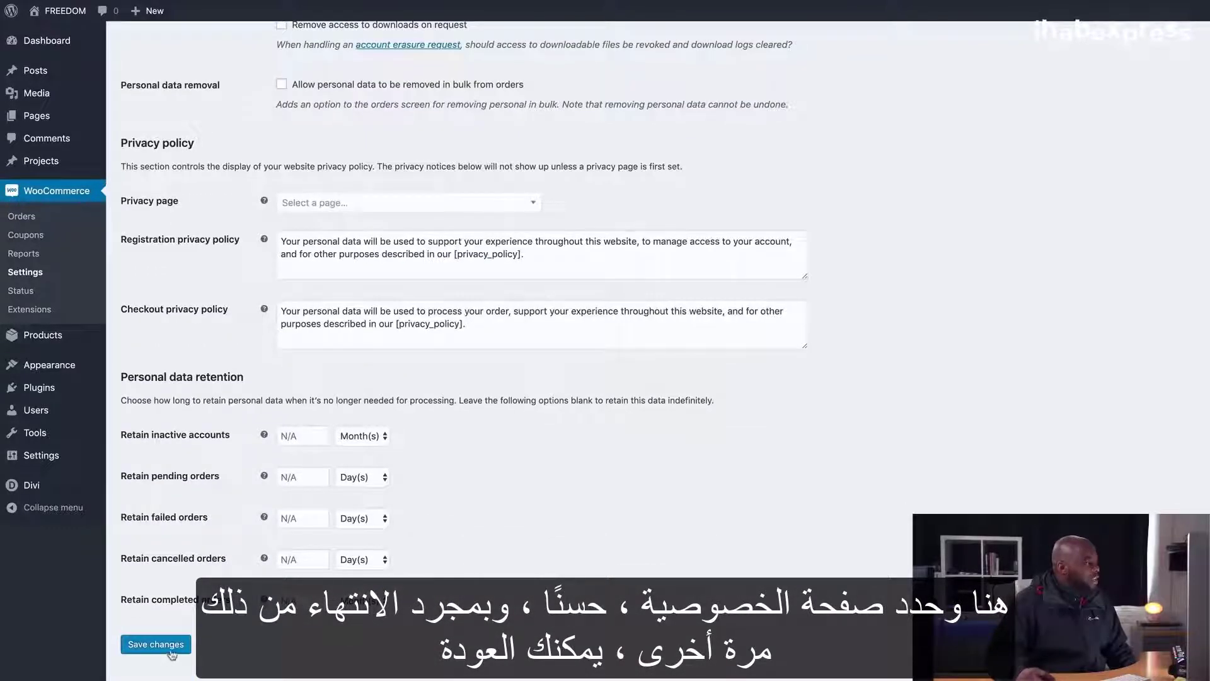
scroll(692, 454, "up", 5)
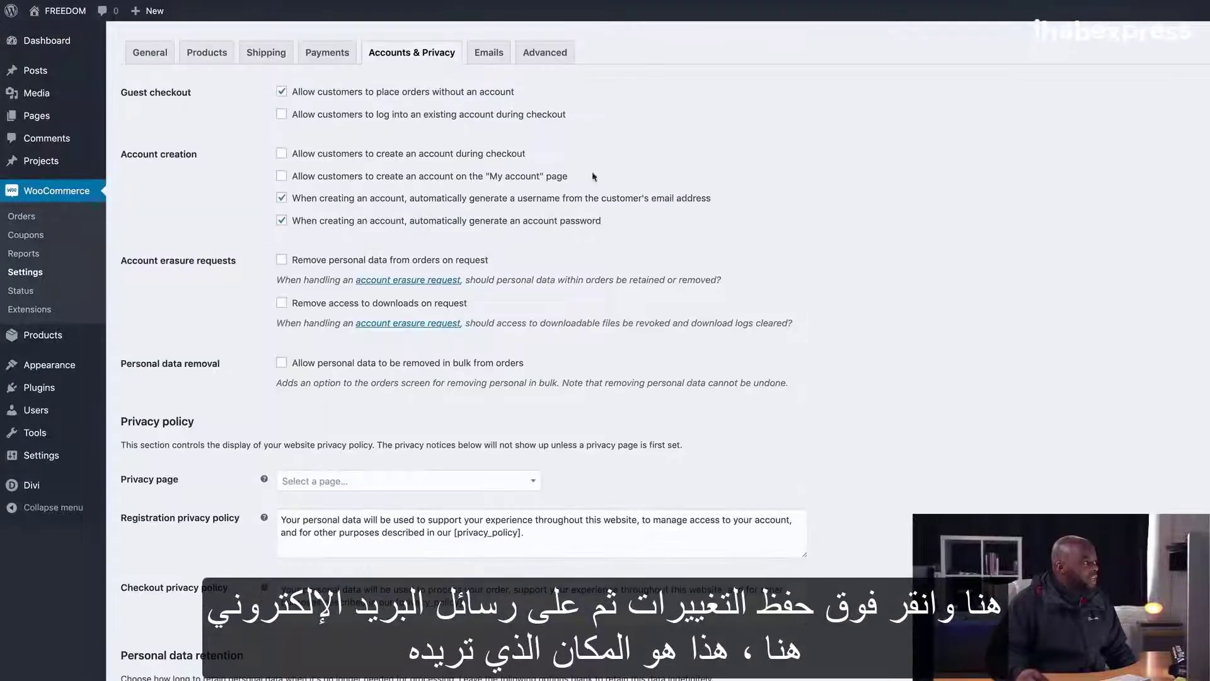
left_click(494, 55)
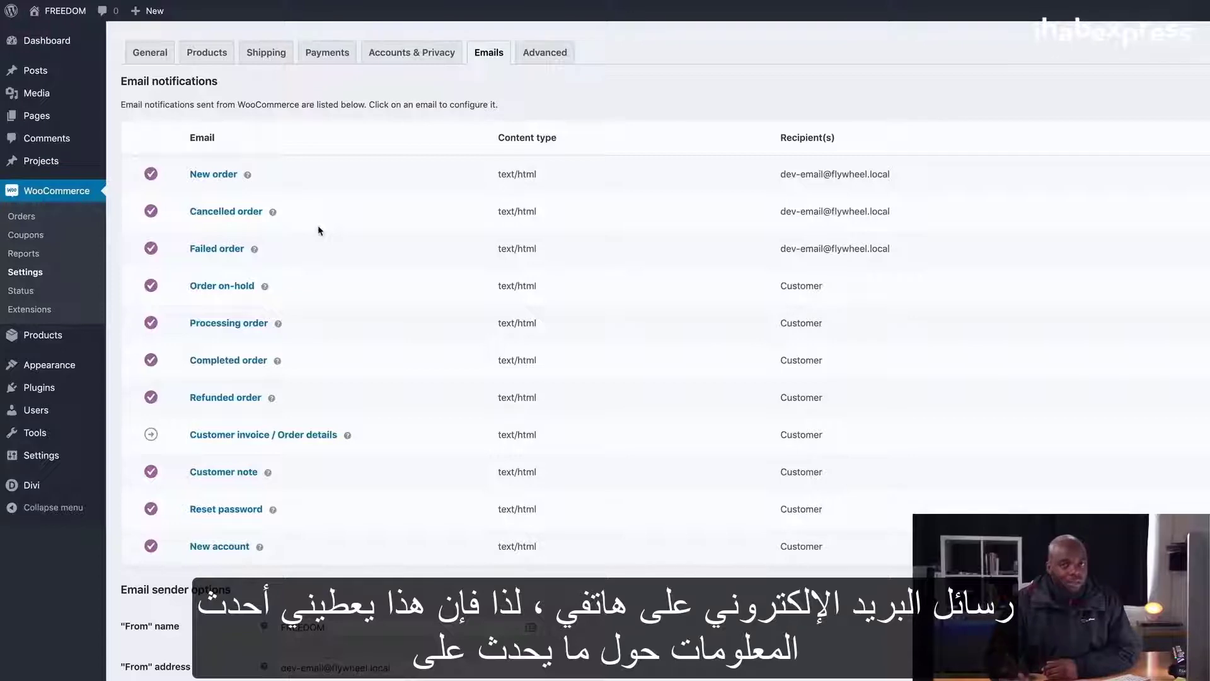
left_click(551, 53)
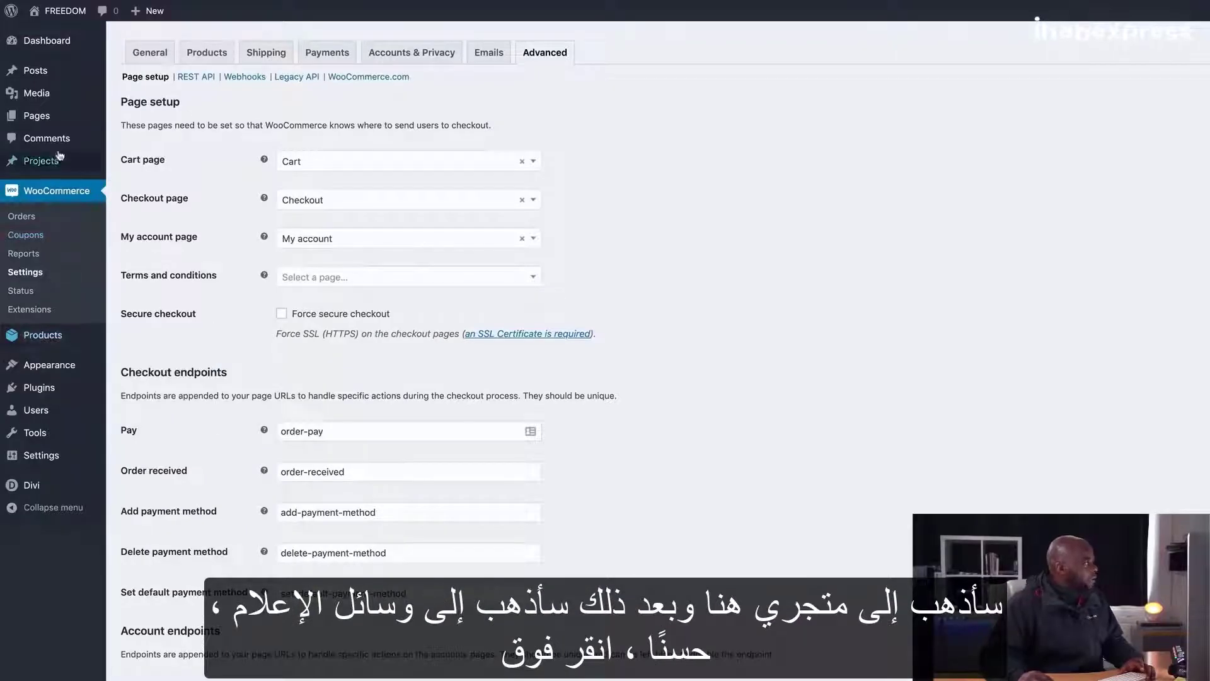
Step: Start a new upload in the media library and browse to the Downloads folder
mouse_move(48, 100)
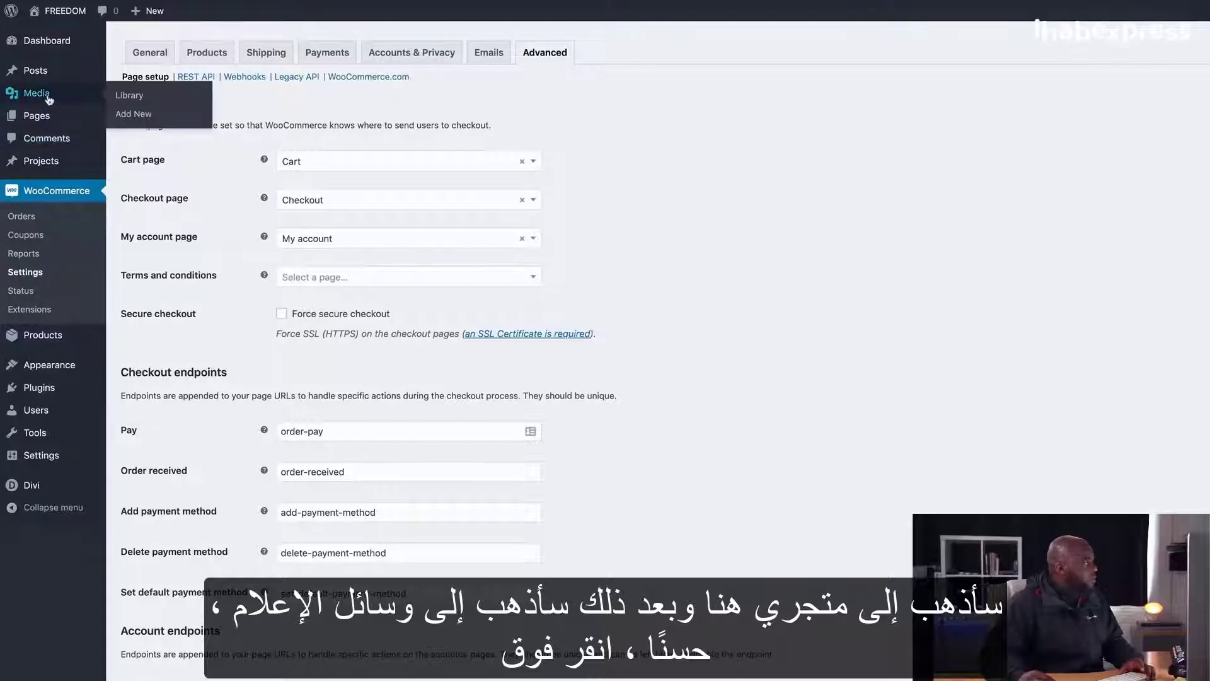
left_click(129, 97)
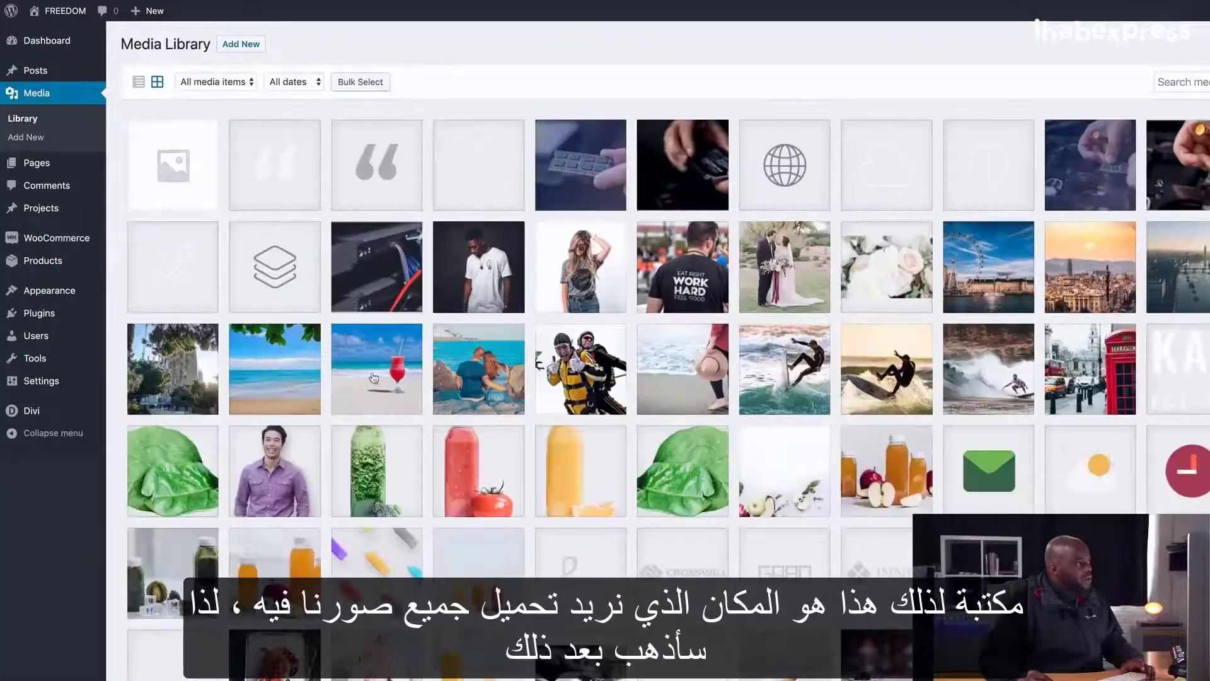
left_click(243, 47)
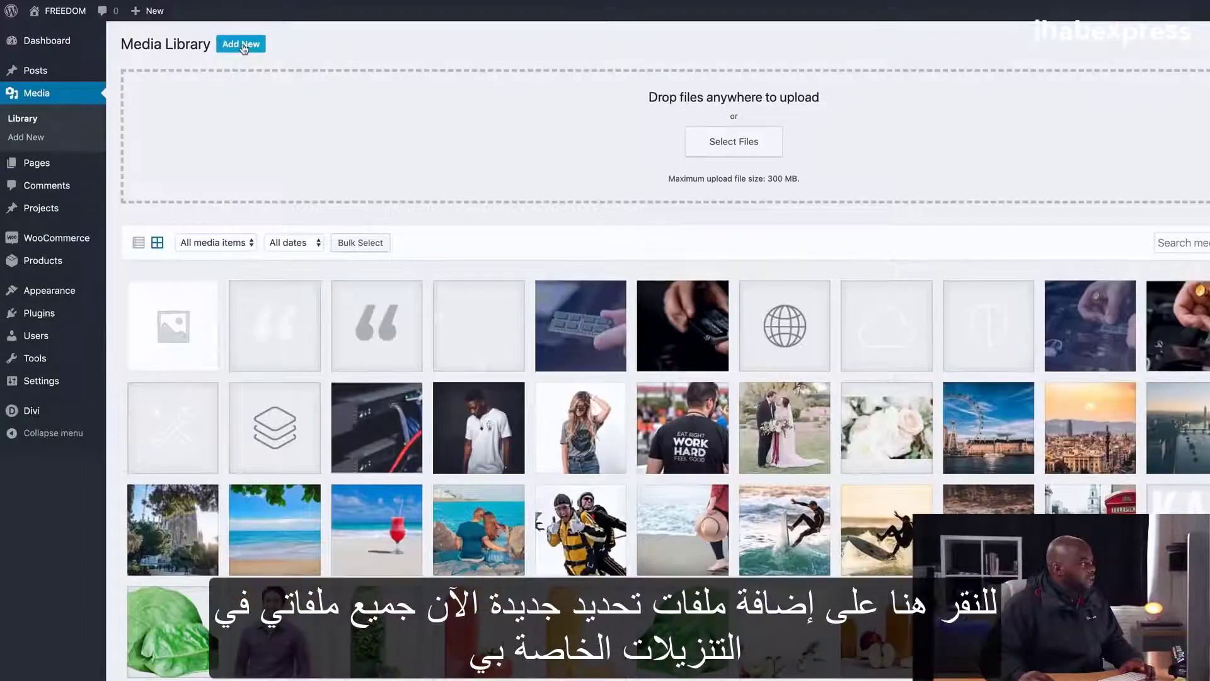
left_click(751, 157)
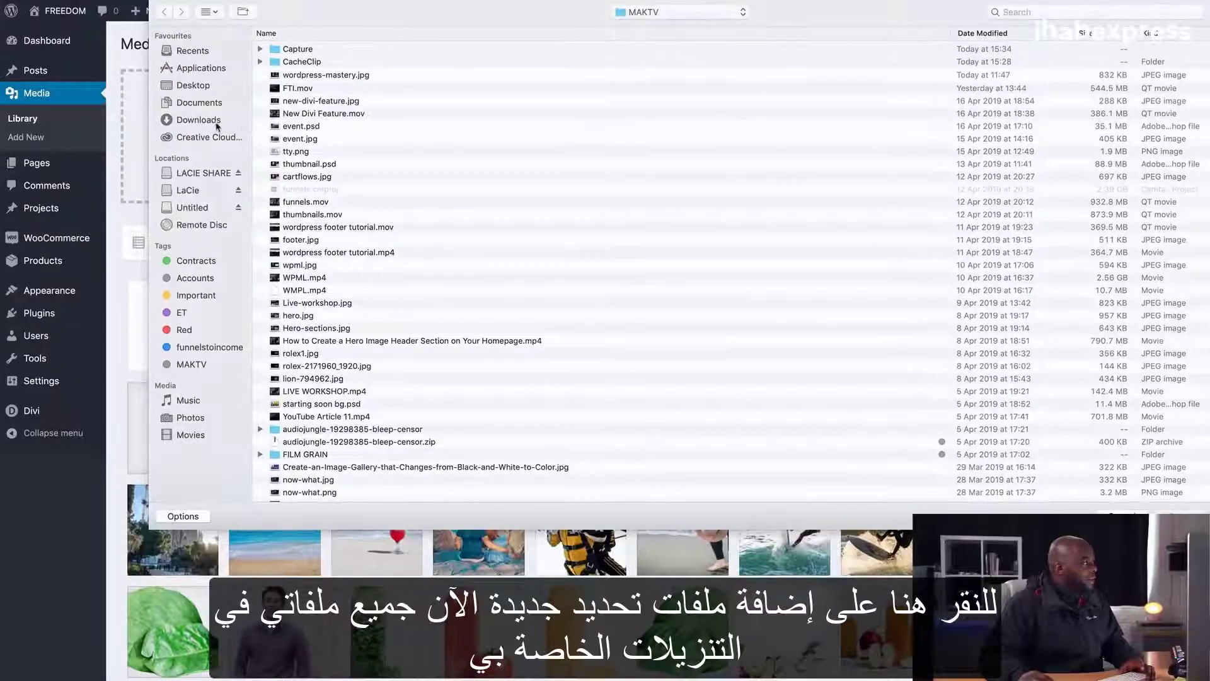
left_click(218, 121)
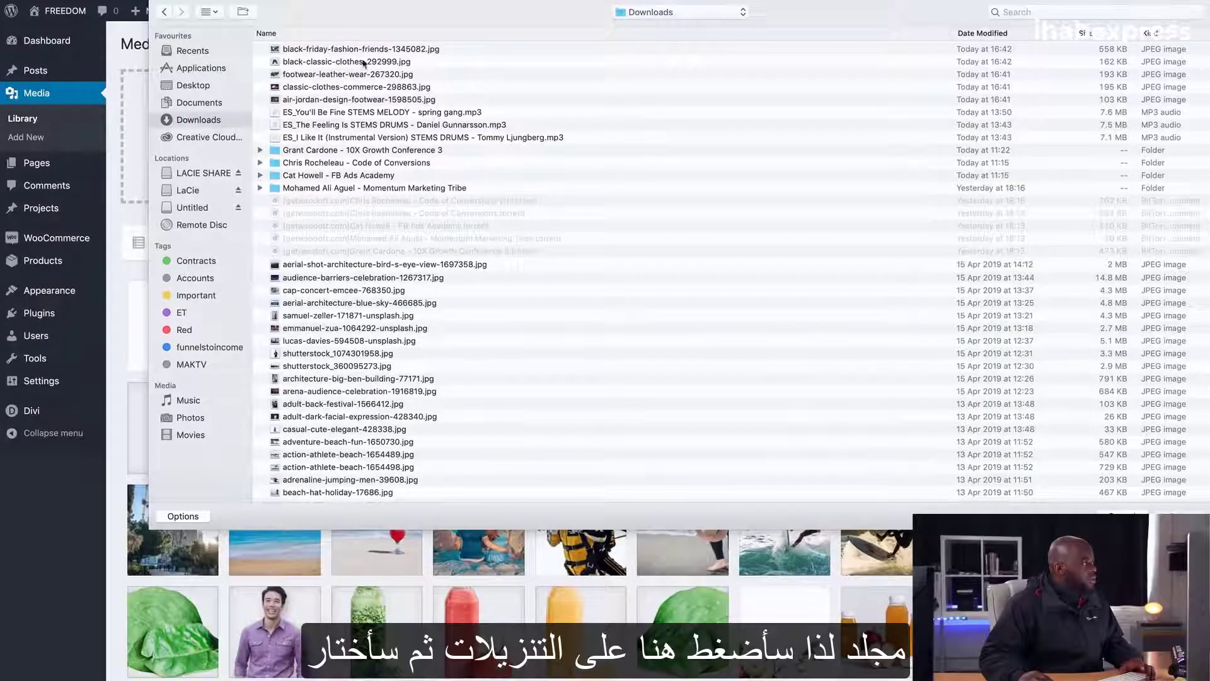
Step: Upload the five images from black-friday-fashion-friends-1345082.jpg through air-jordan-design-footwear-1598505.jpg to the media library
left_click(332, 50)
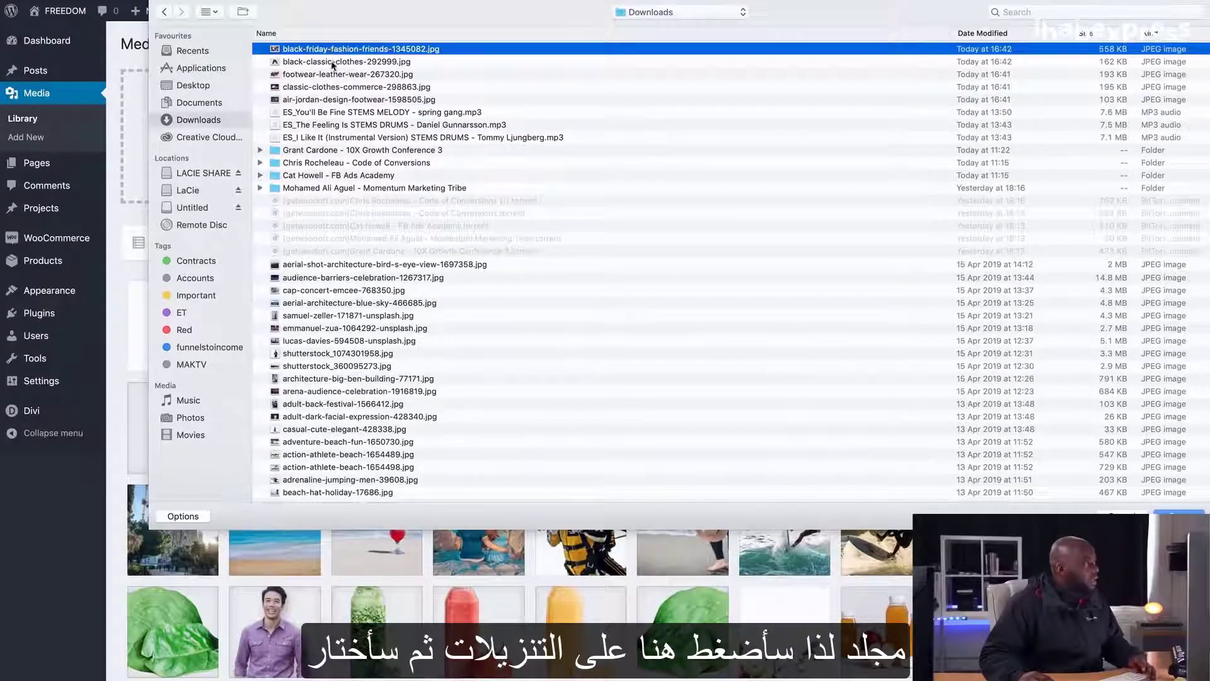
left_click(334, 62, "shift")
left_click(332, 76, "shift")
left_click(330, 88, "shift")
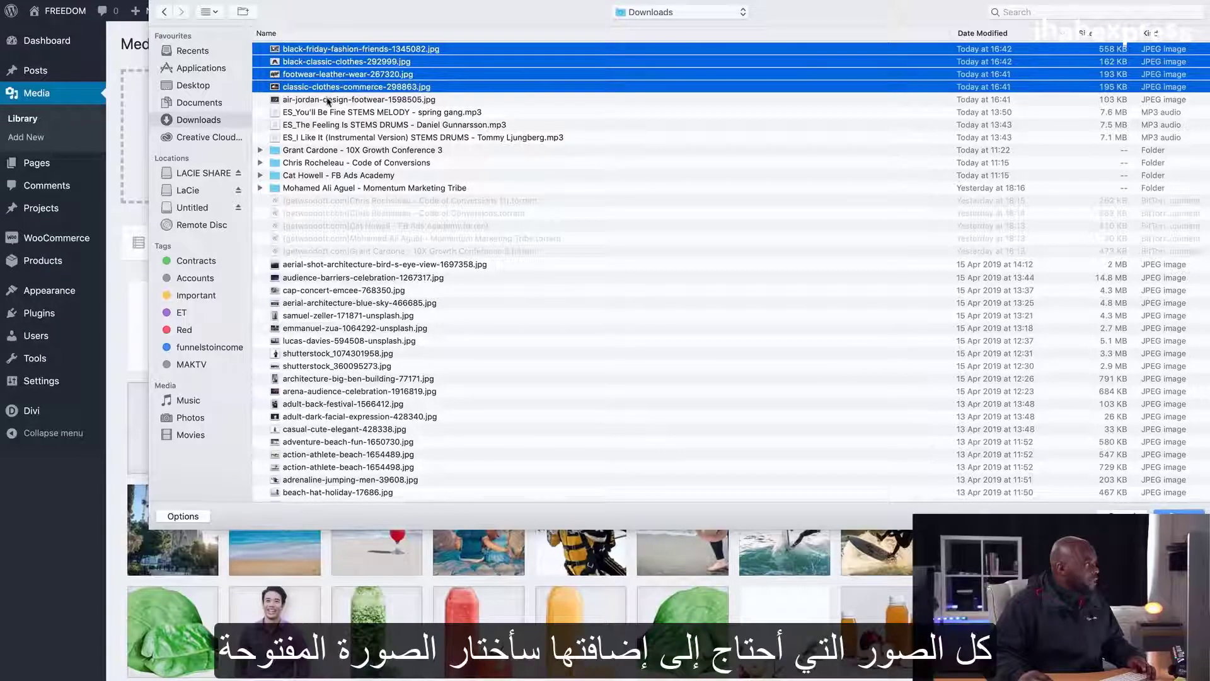
left_click(329, 101, "shift")
left_click(1176, 511)
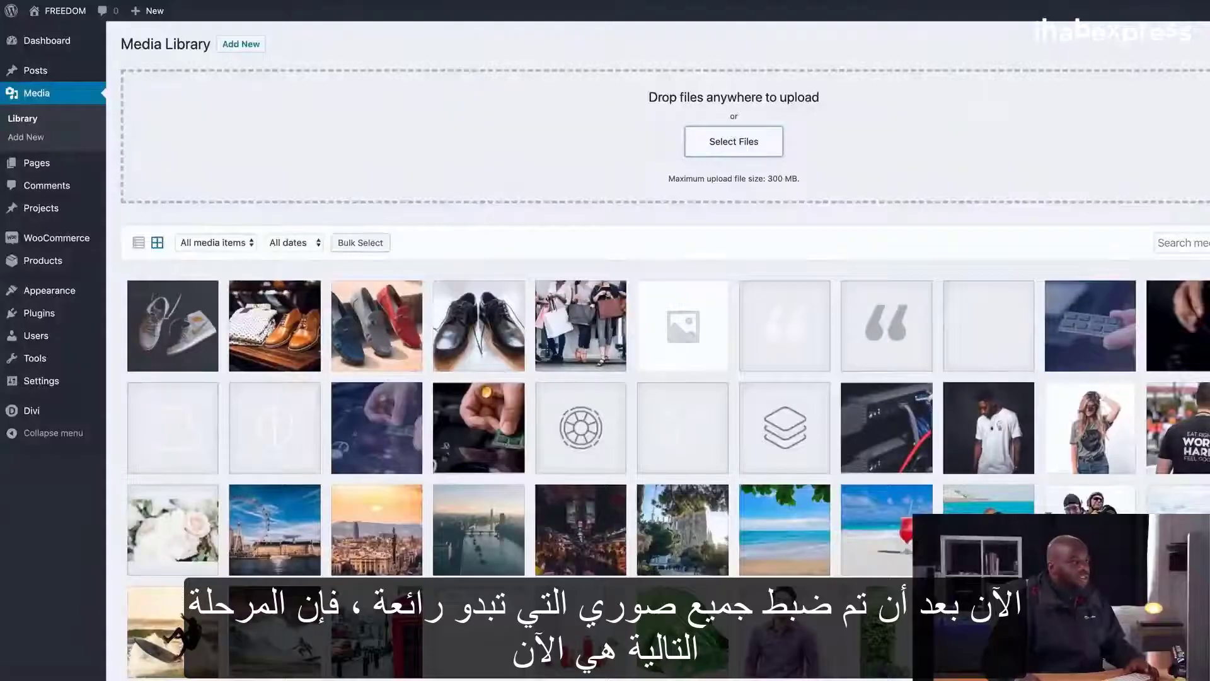
Step: Create a new page and start its title with "M"
mouse_move(61, 171)
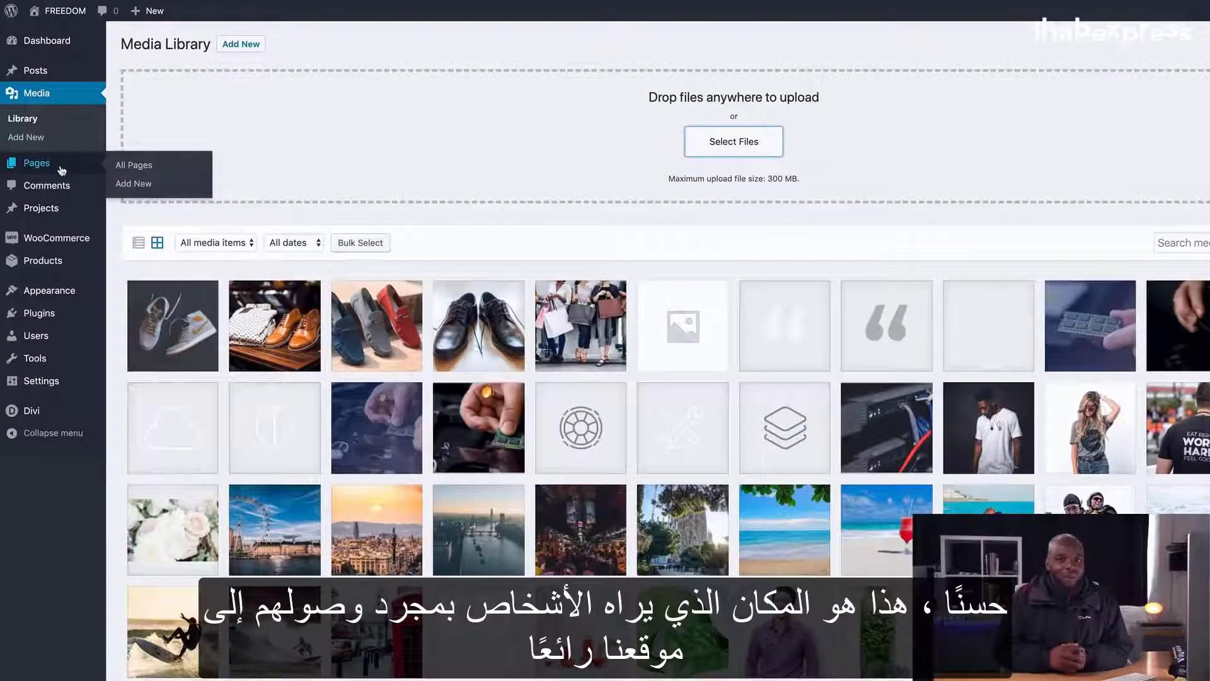
left_click(144, 188)
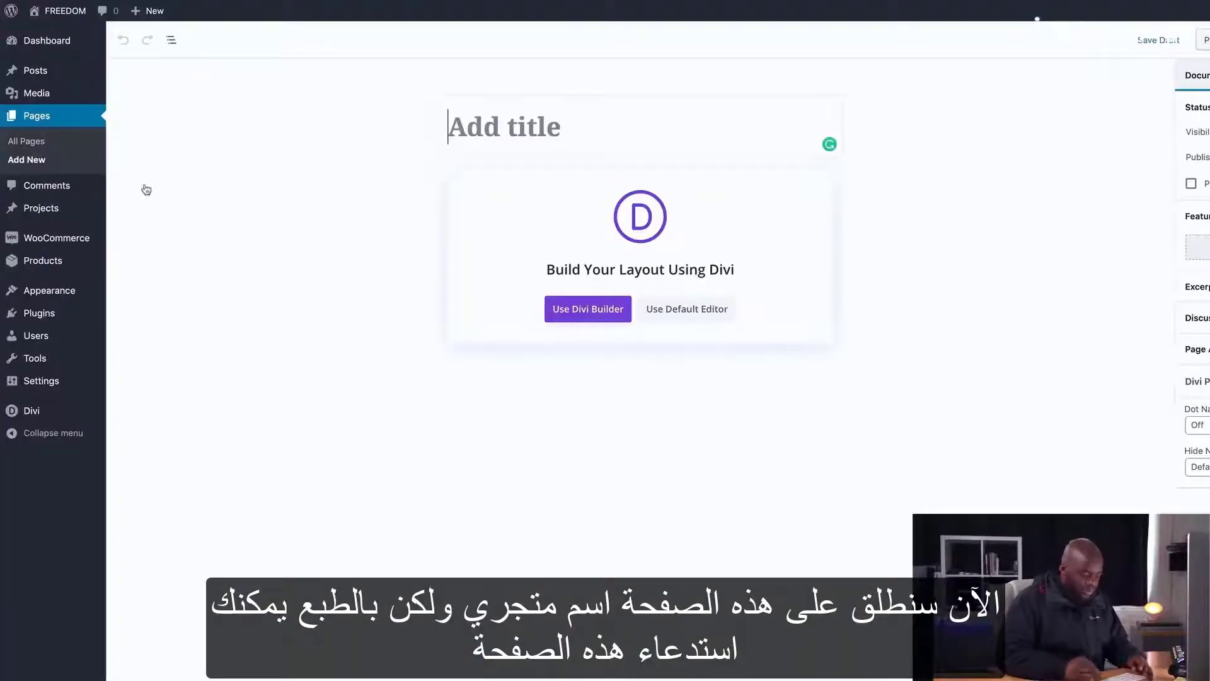
type("M")
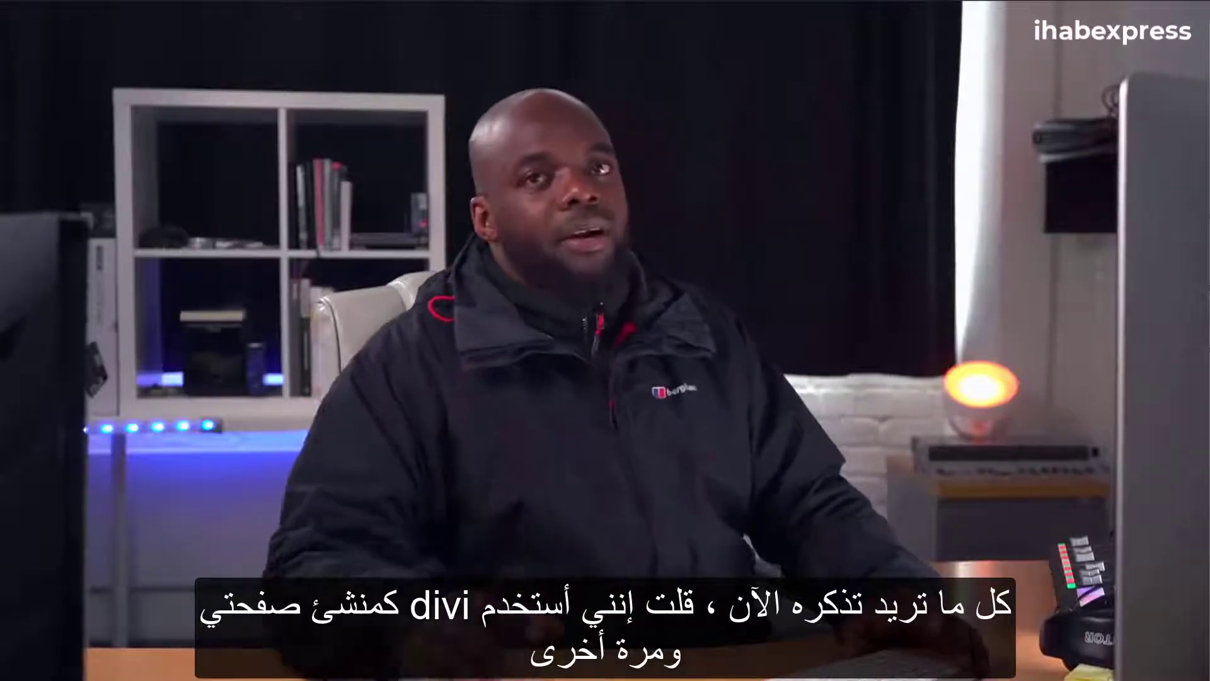
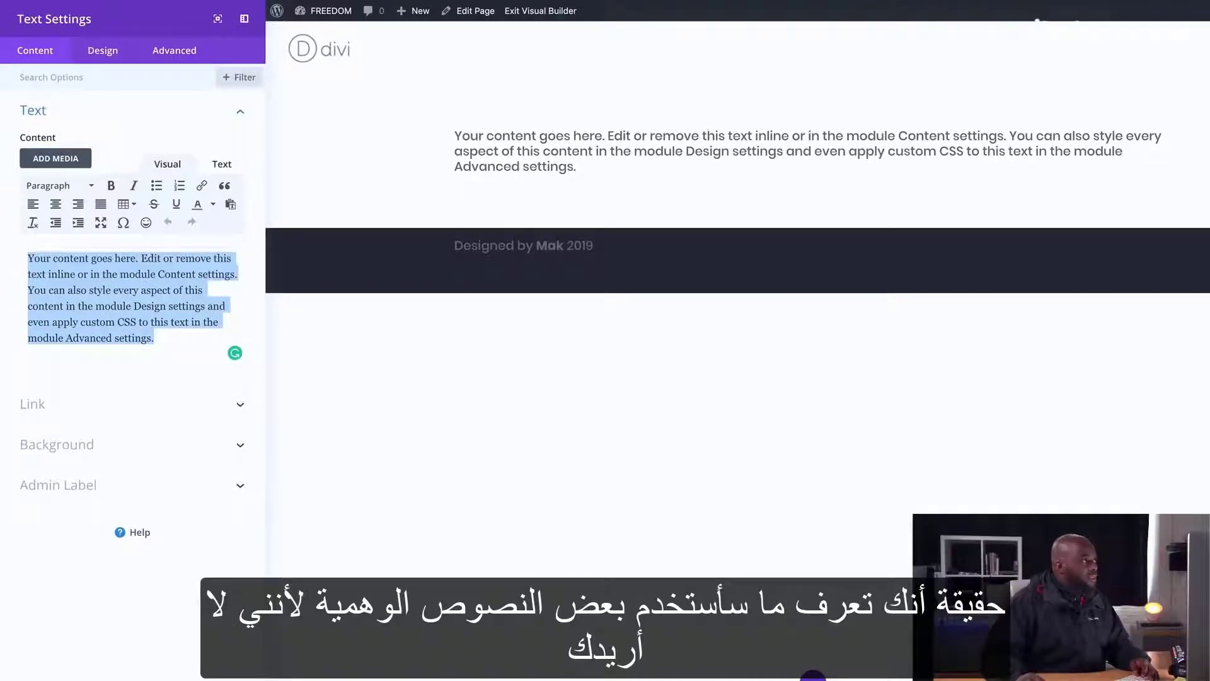
Step: Replace the text module's placeholder content with "Lorem ipsum dolor sit amet" copied from the Lorem 2 site (lorem2.com) in the browser
key("super+Tab")
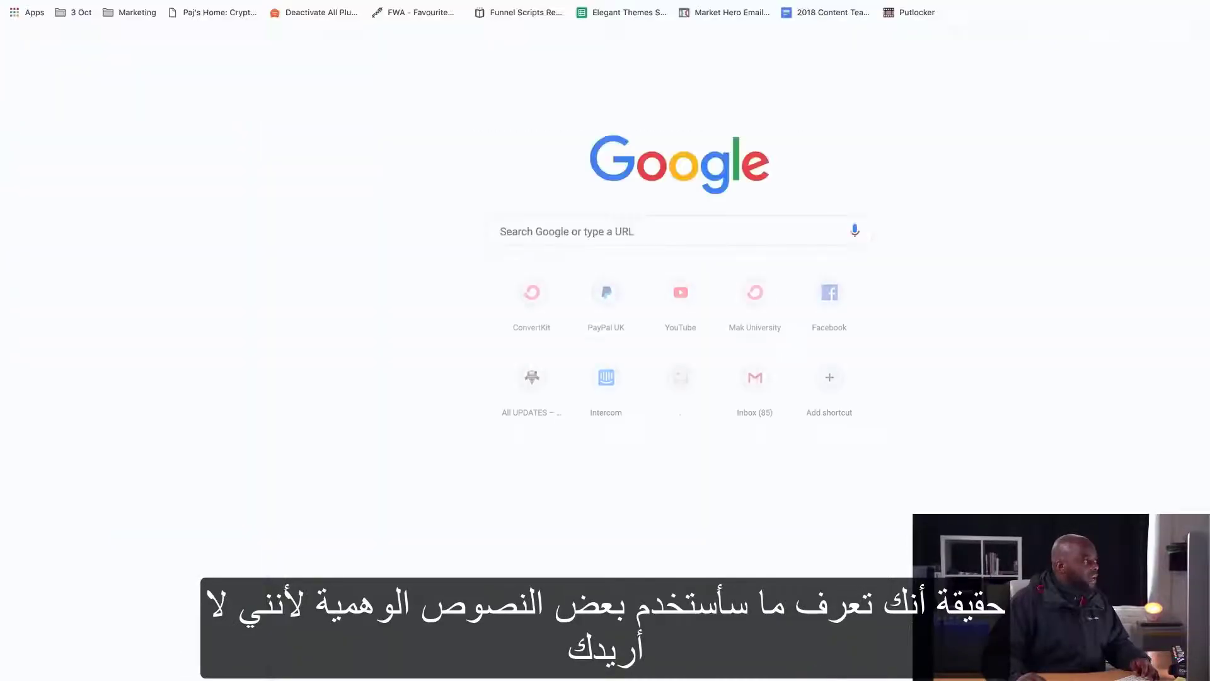
type("lor")
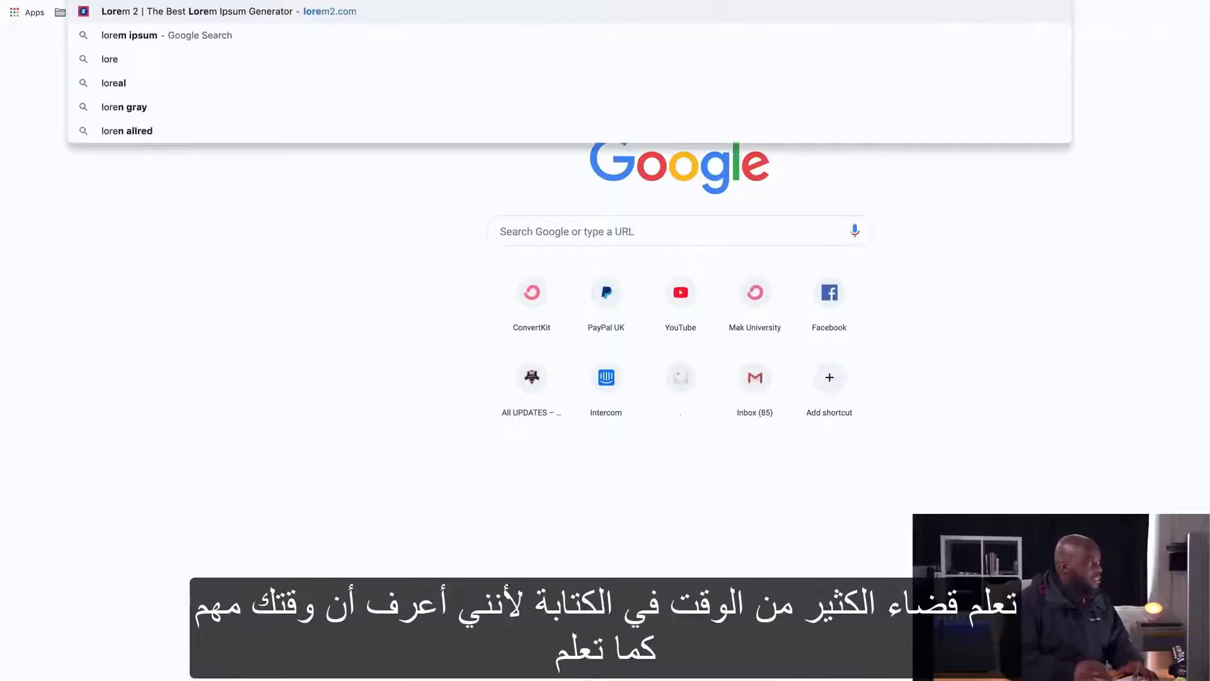
key("Return")
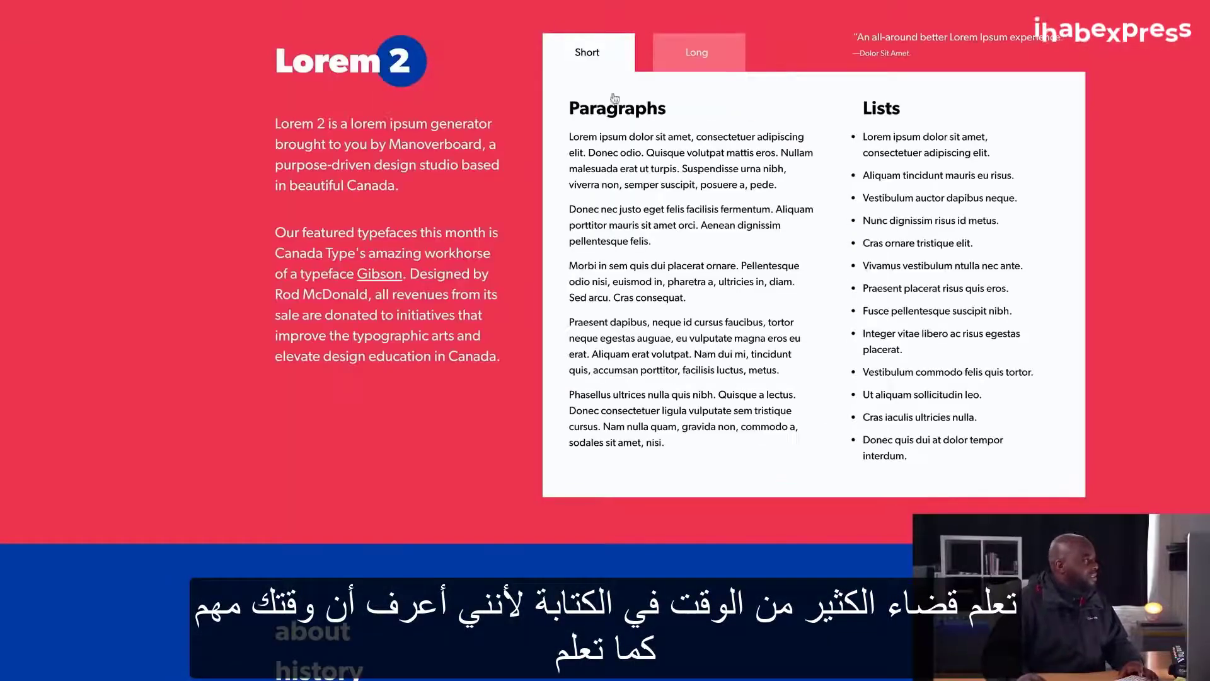
left_click_drag(570, 137, 690, 137)
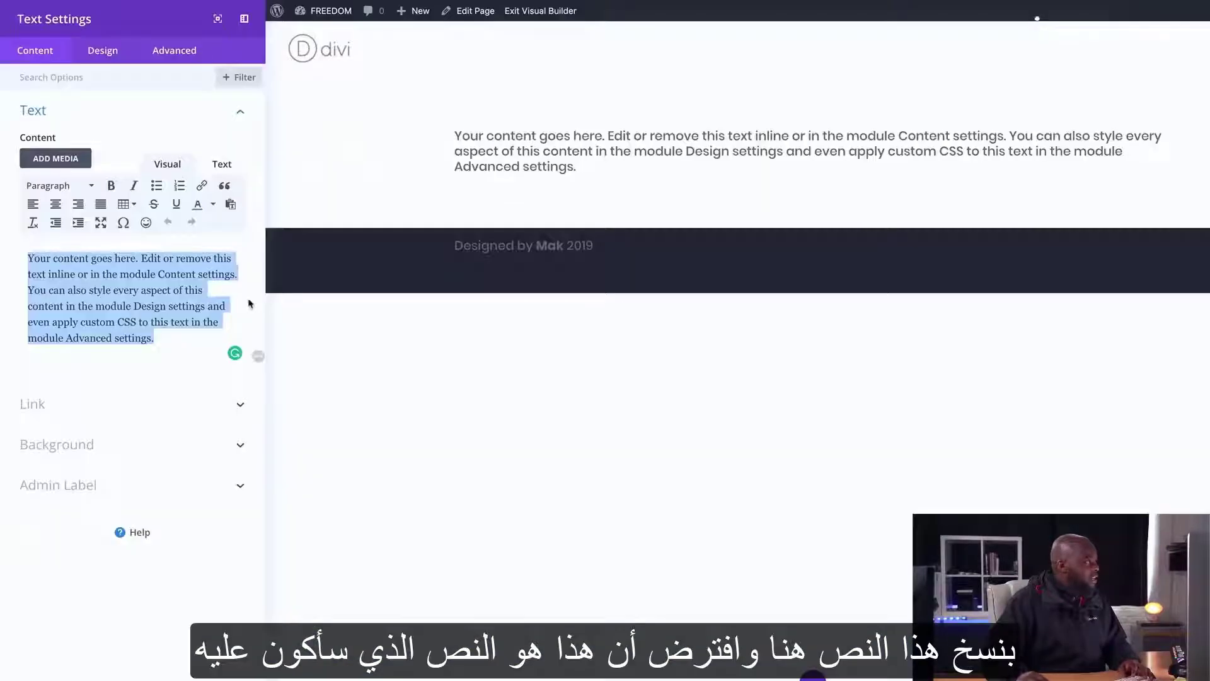
type("Lorem ipsum dolor sit amet")
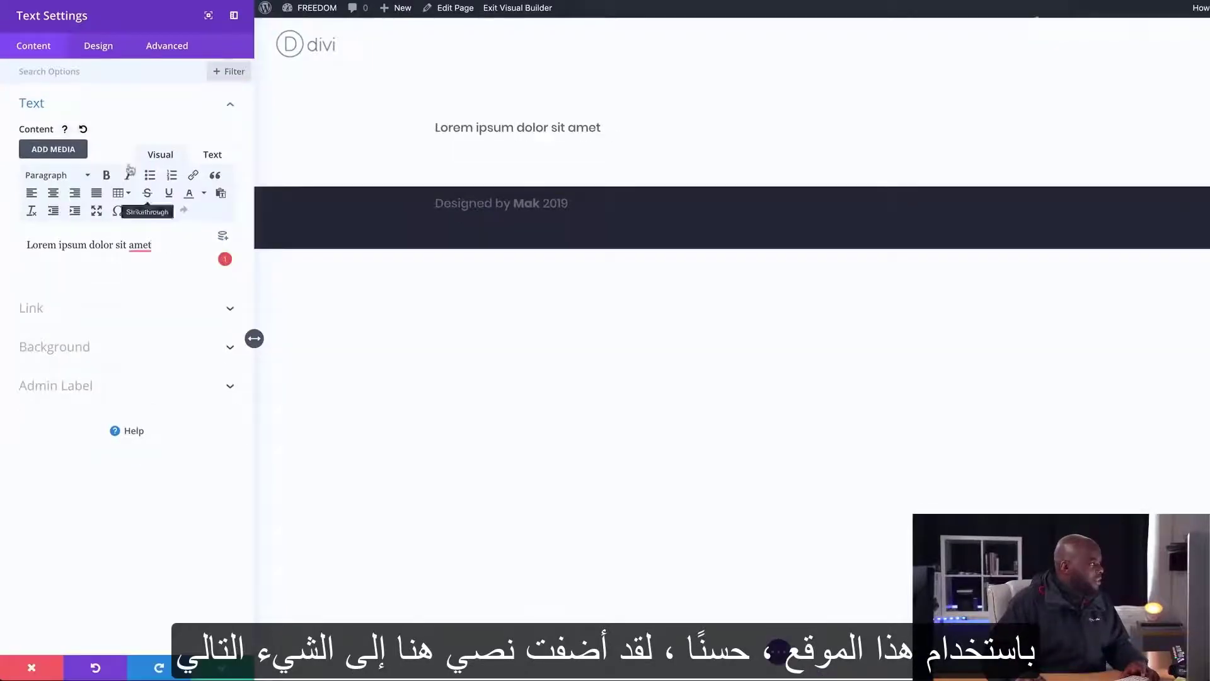
Step: Format the "Lorem ipsum dolor sit amet" text as Heading 1
left_click_drag(160, 246, 28, 244)
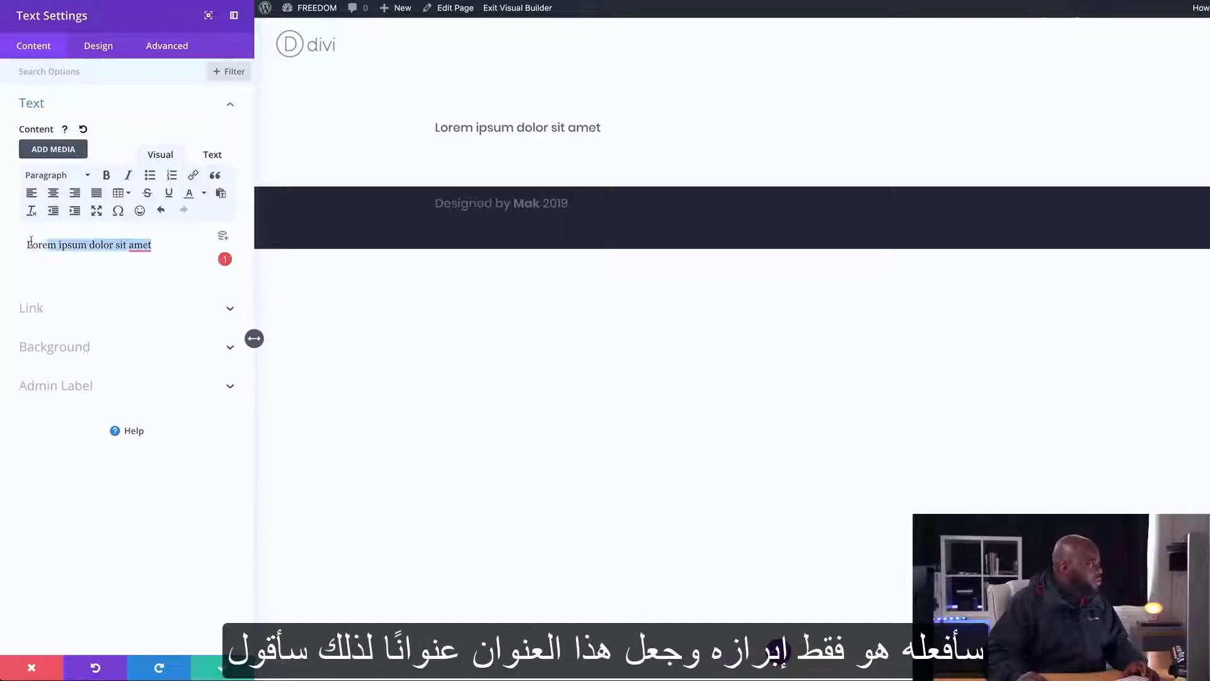
left_click(69, 177)
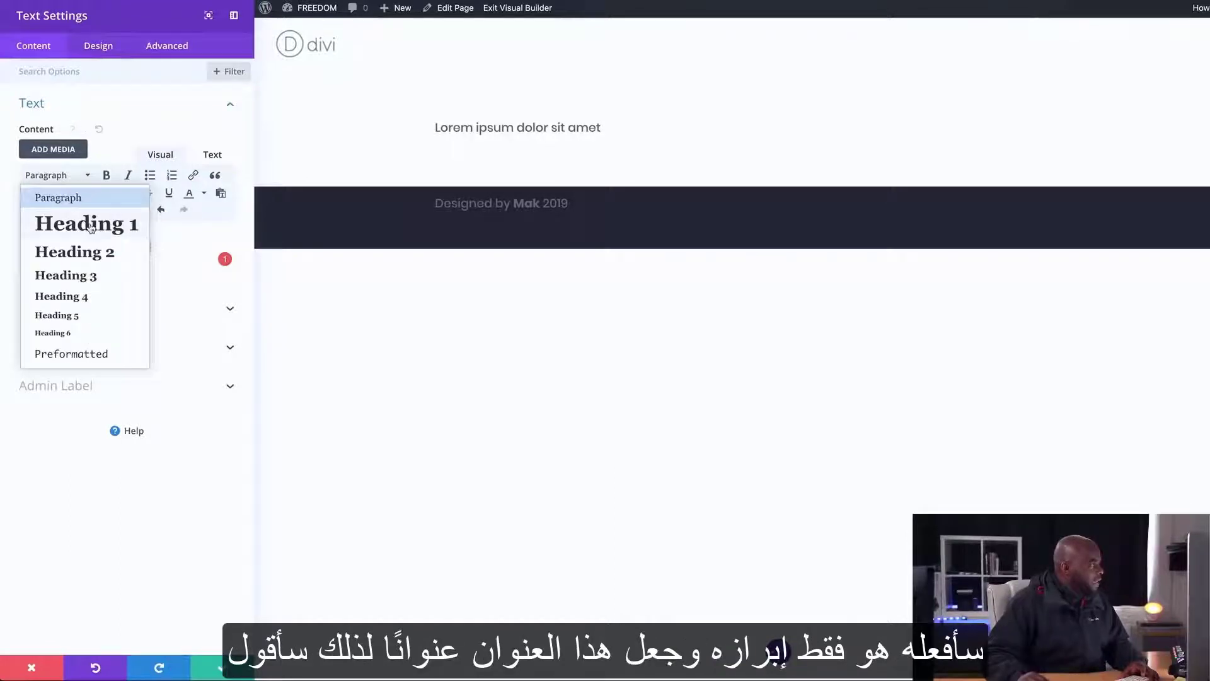
left_click(86, 237)
Step: Set the H1 heading font to Poppins with a Bold weight in the module's design settings
left_click(99, 46)
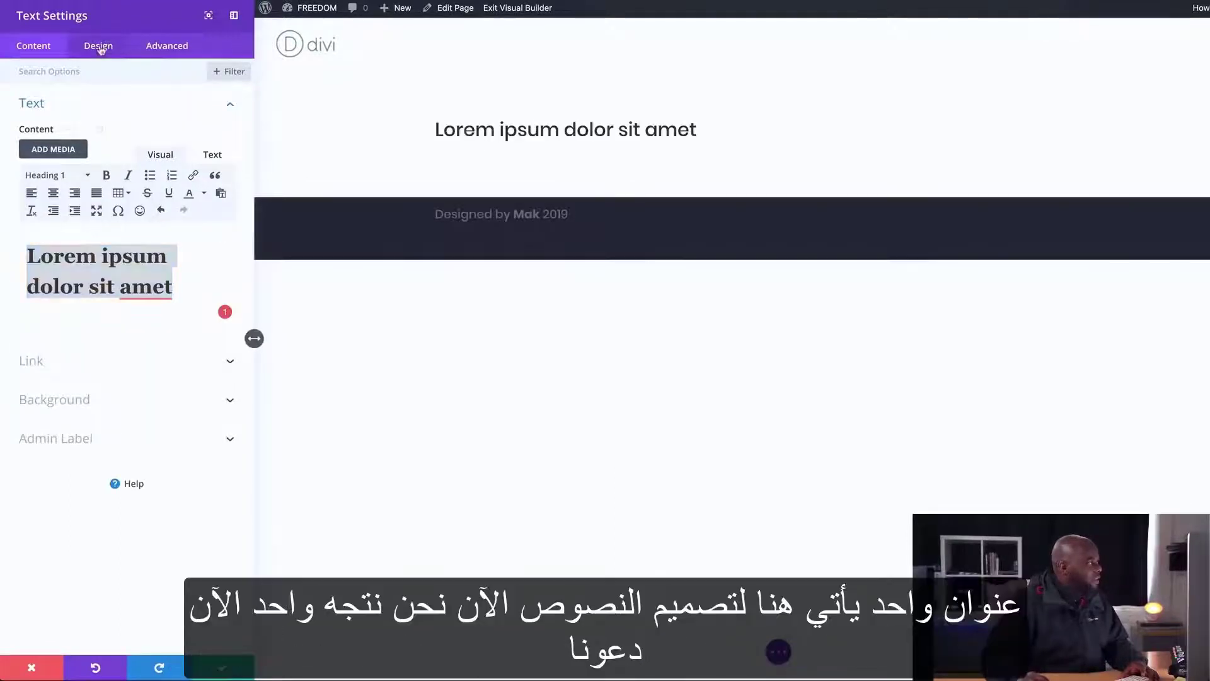
left_click(70, 139)
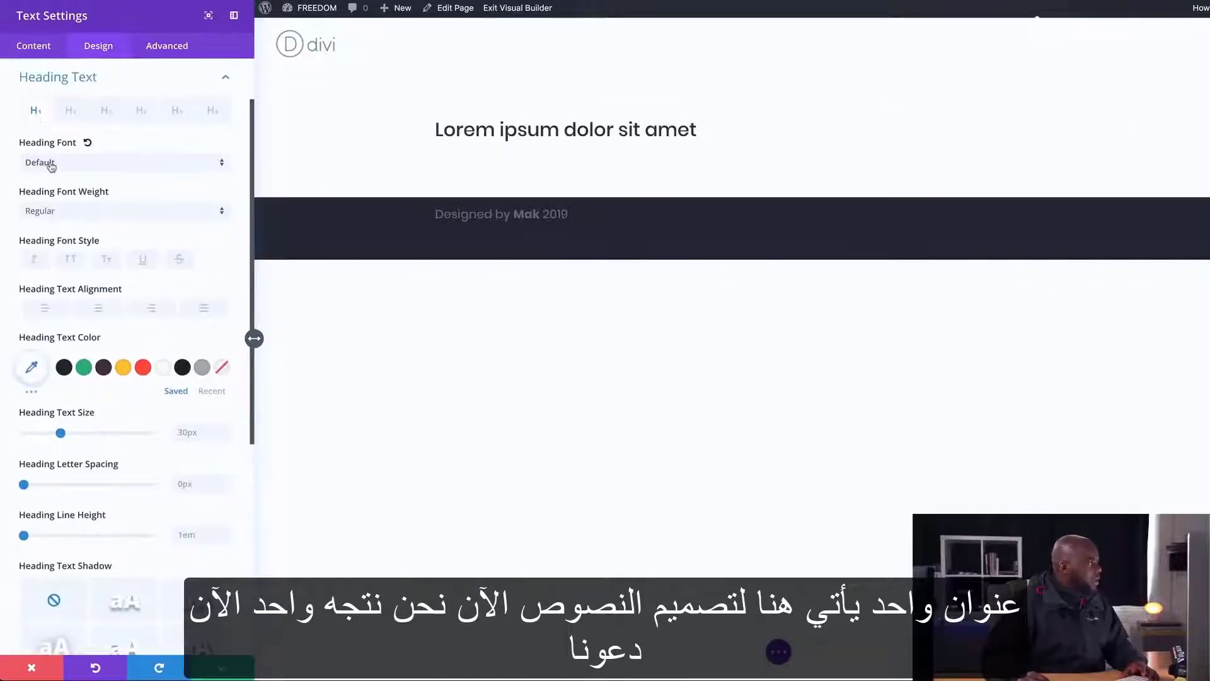
left_click(52, 164)
left_click(70, 144)
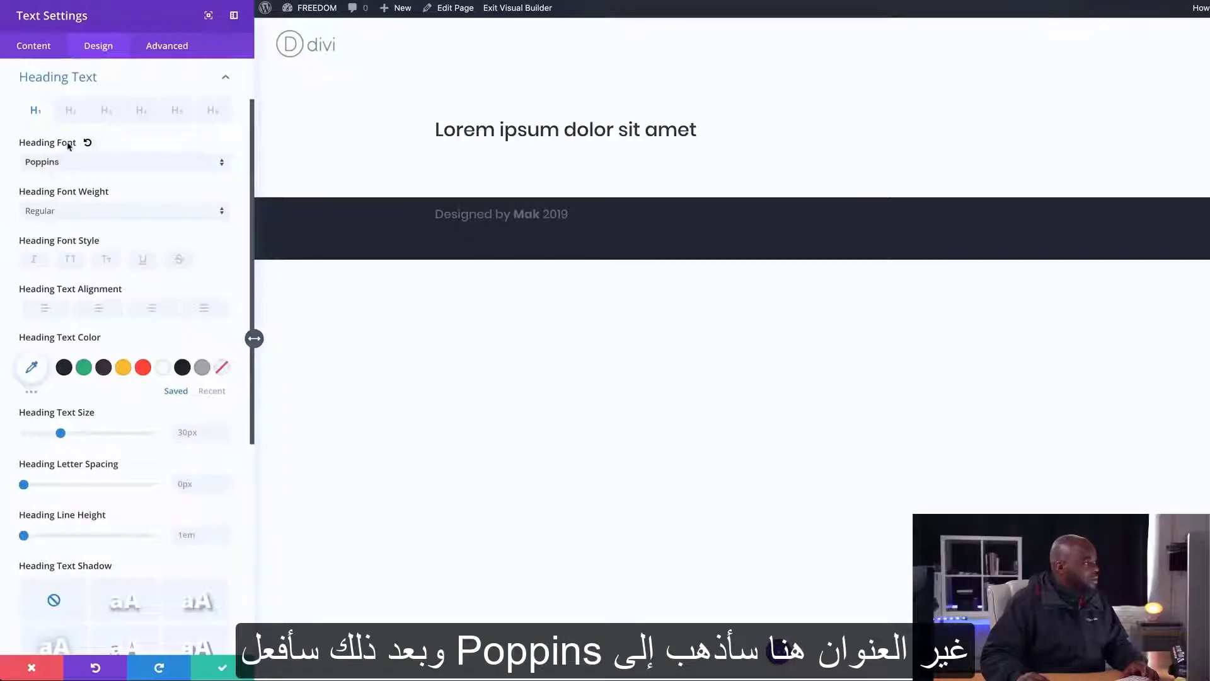
left_click(97, 215)
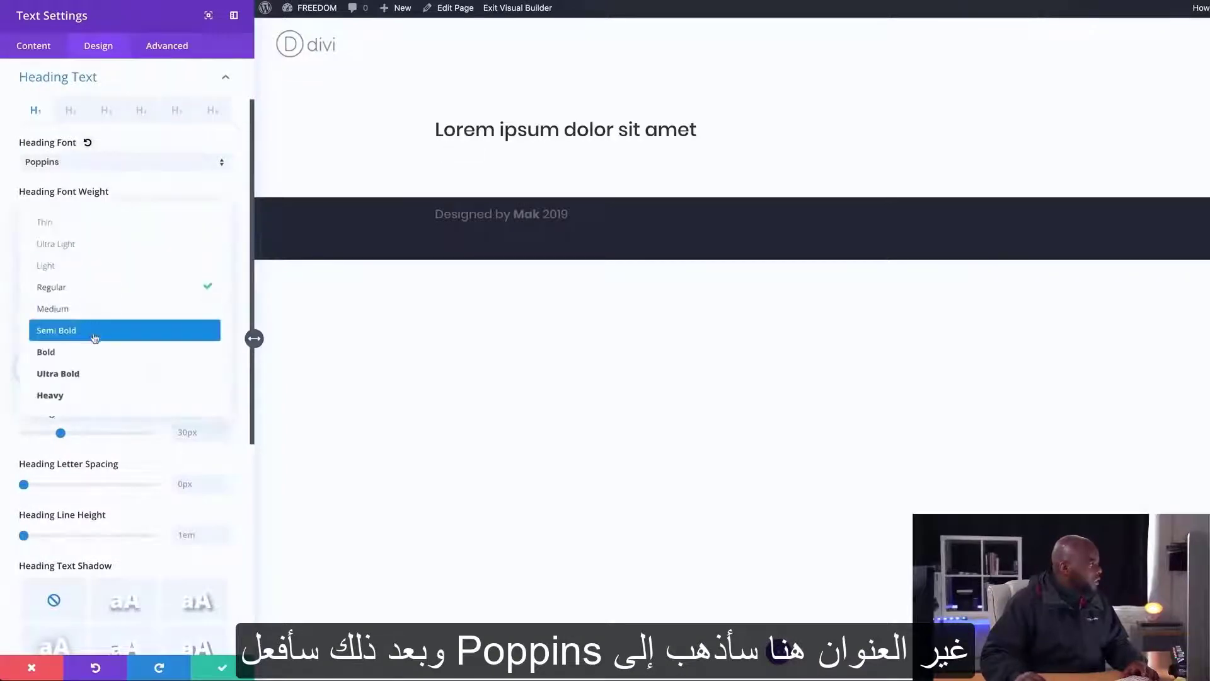
left_click(94, 352)
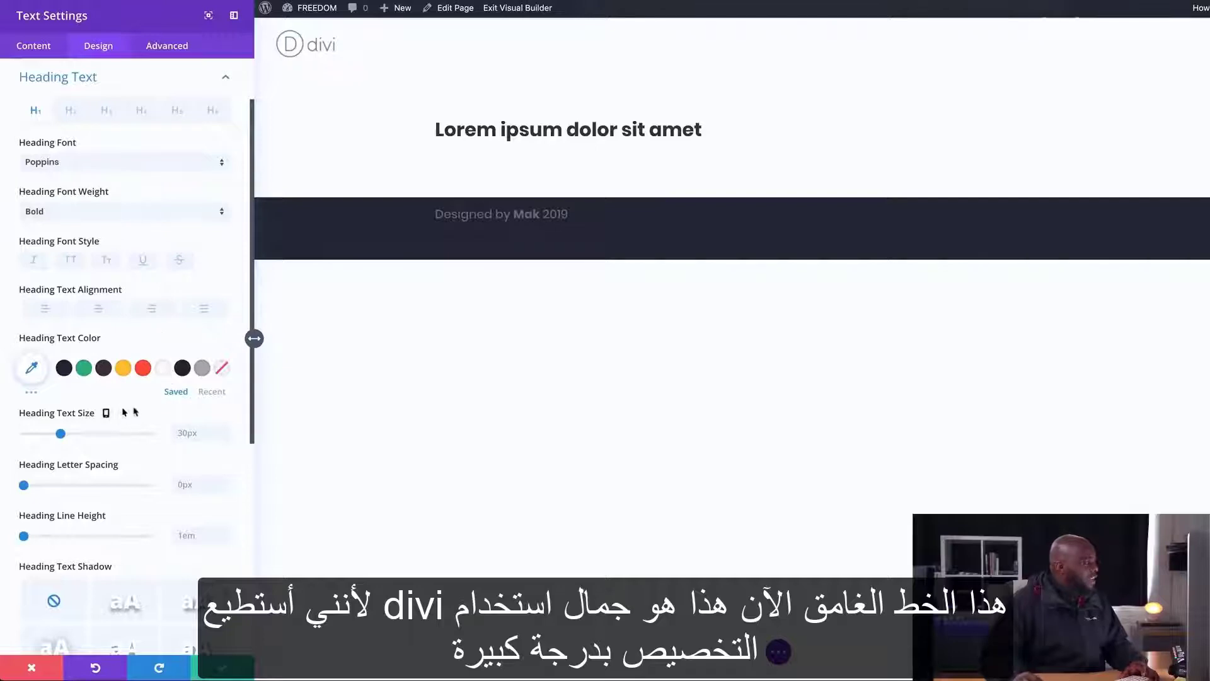
Step: Set the heading text size to 40px and show its separate desktop, tablet and phone size options
scroll(135, 412, "down", 1)
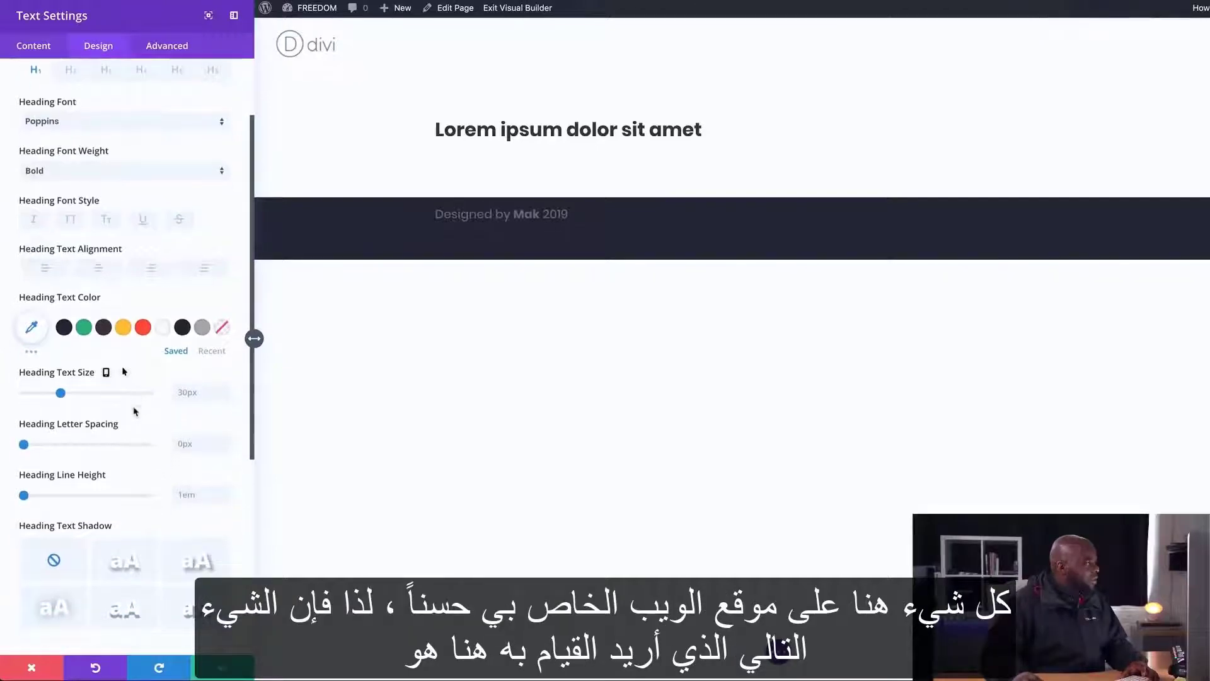
scroll(119, 391, "down", 1)
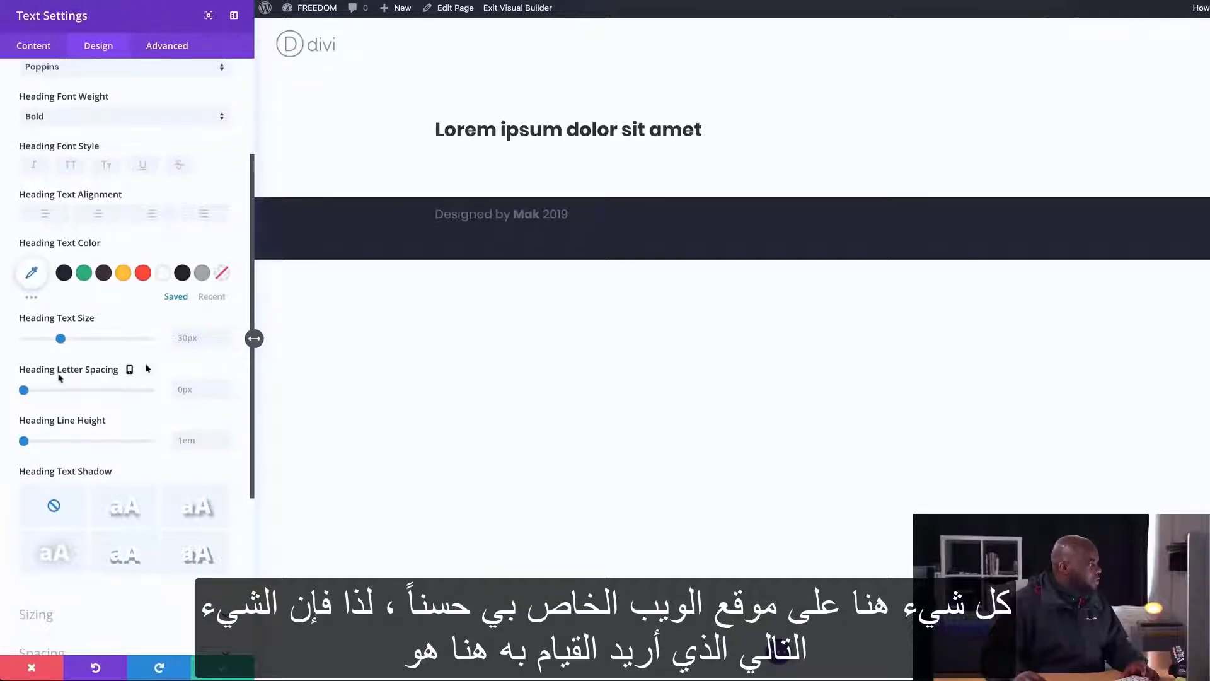
left_click_drag(63, 340, 73, 340)
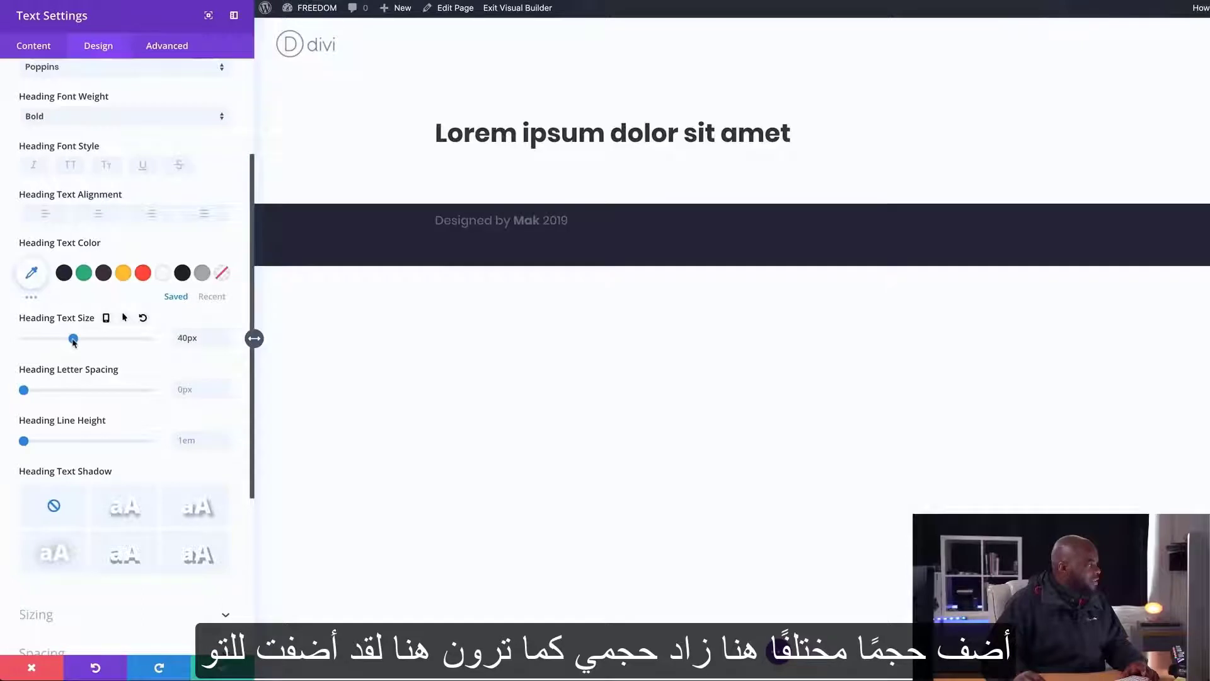
left_click(107, 318)
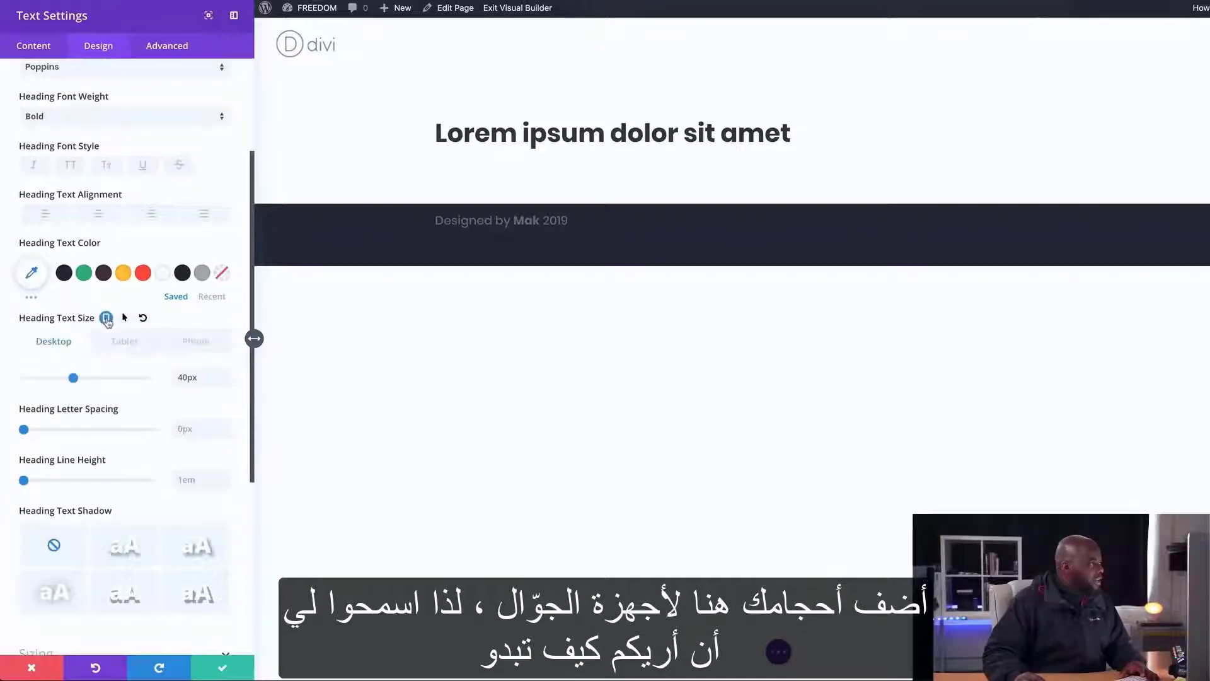
Step: Preview the heading at tablet and phone sizes, and return to the desktop view
left_click(124, 344)
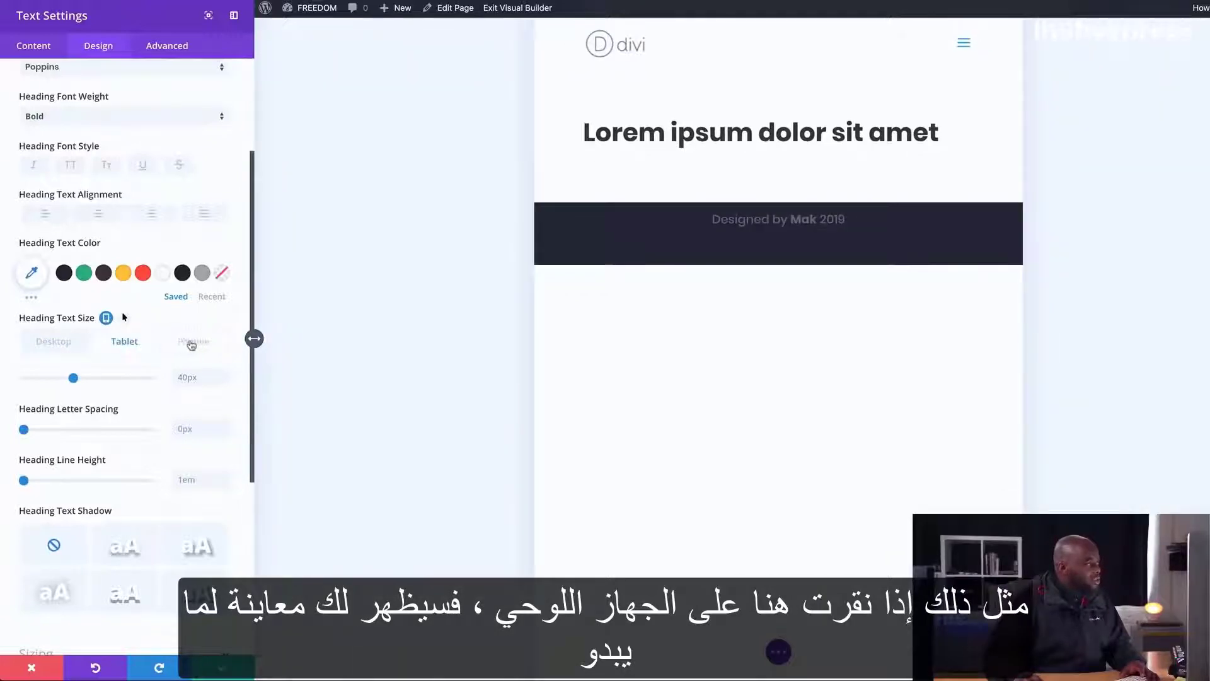
left_click(190, 346)
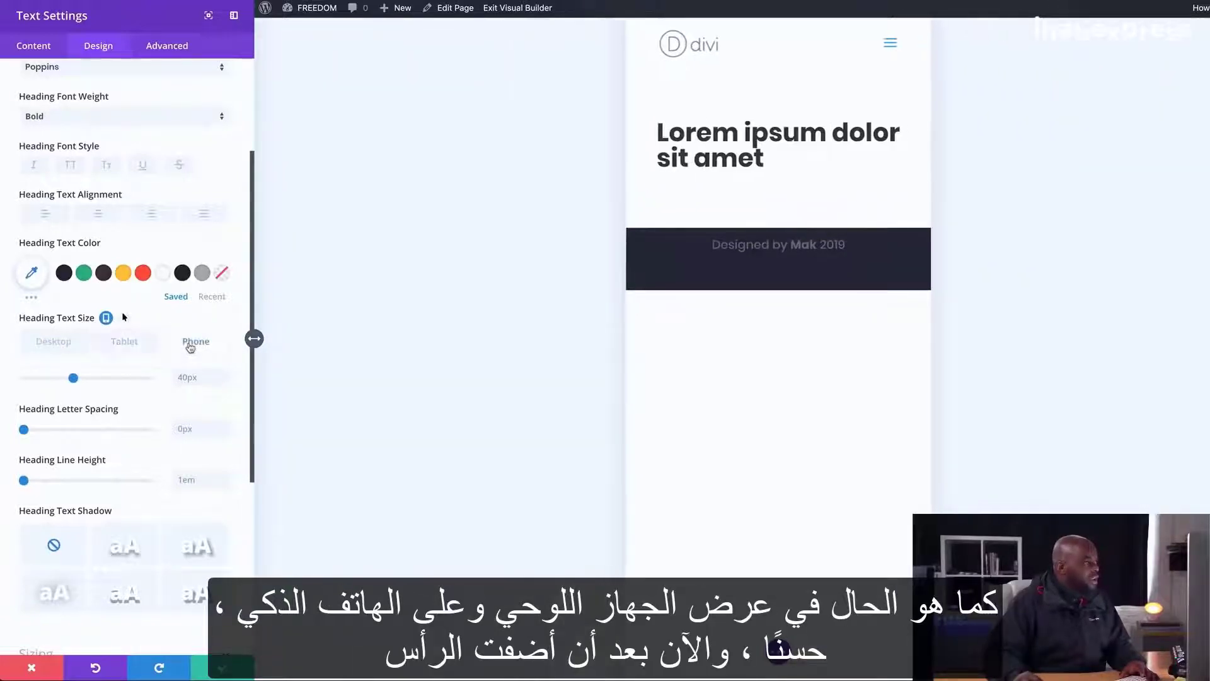
left_click(66, 341)
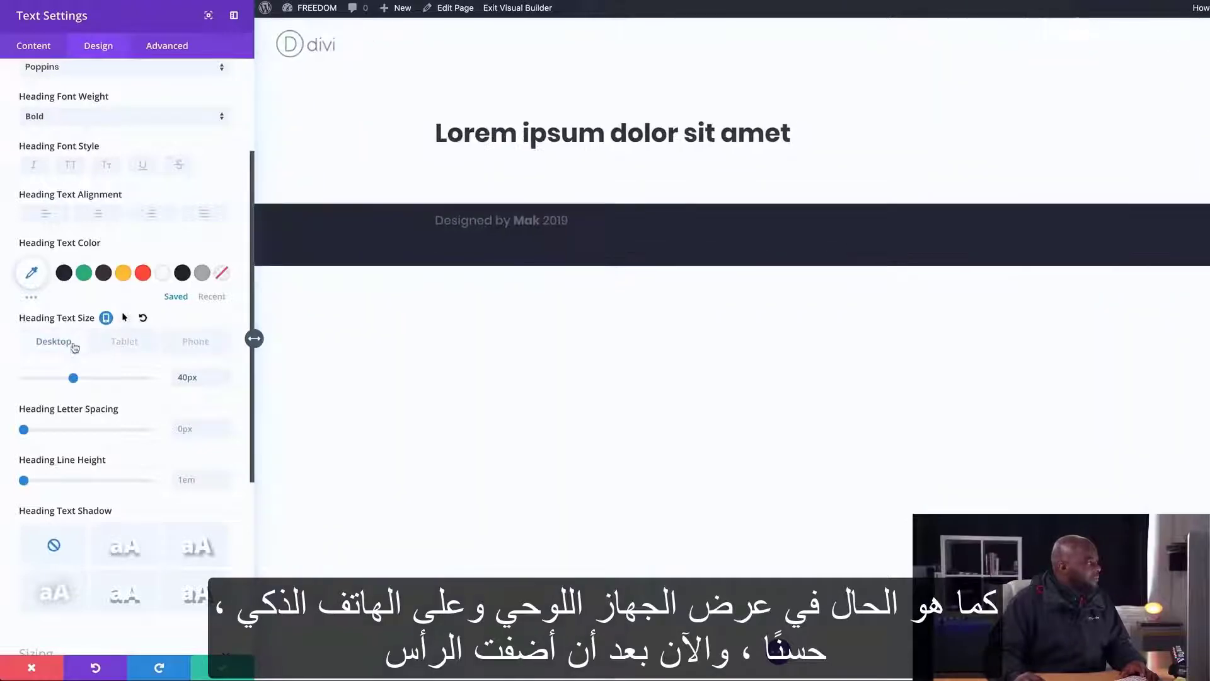
Step: Apply the uppercase (TT) font style to the heading and save the text module
scroll(123, 372, "down", 2)
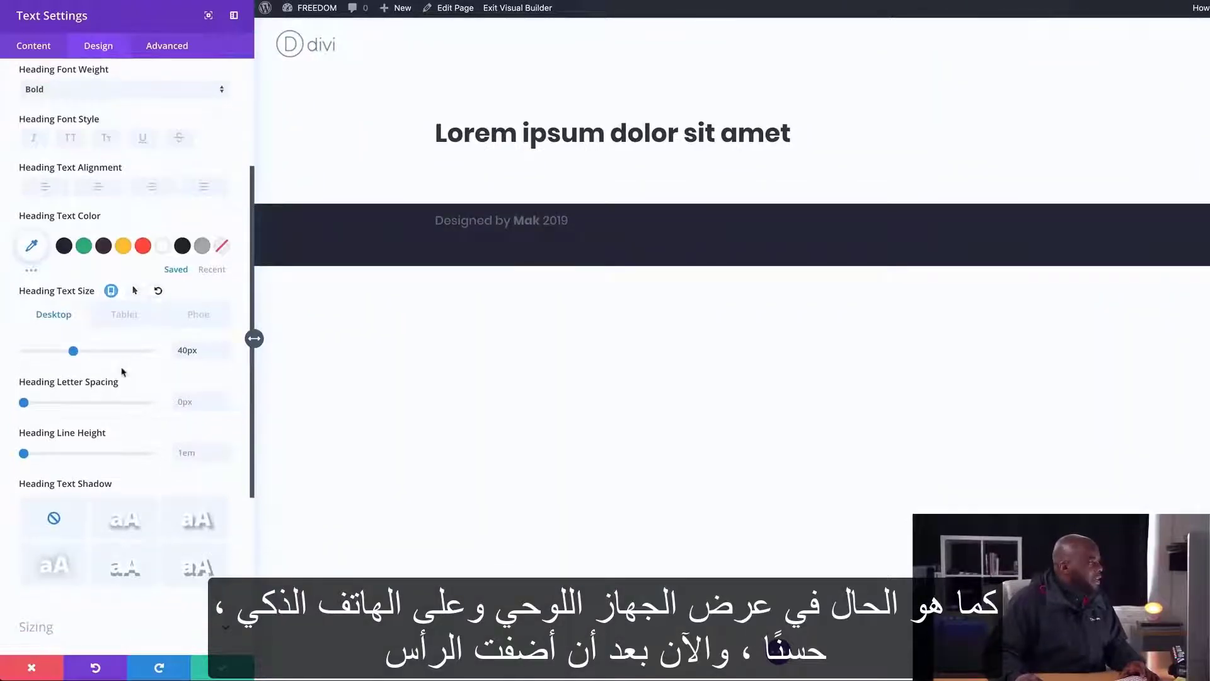
scroll(122, 371, "down", 5)
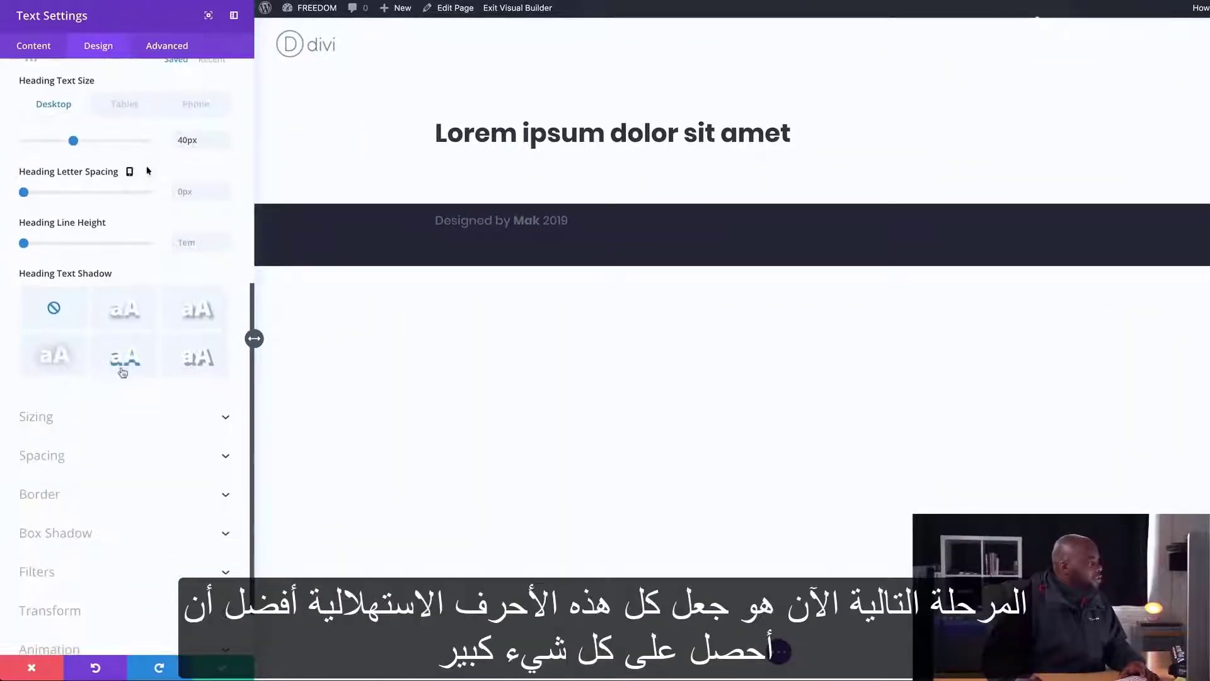
scroll(123, 372, "up", 5)
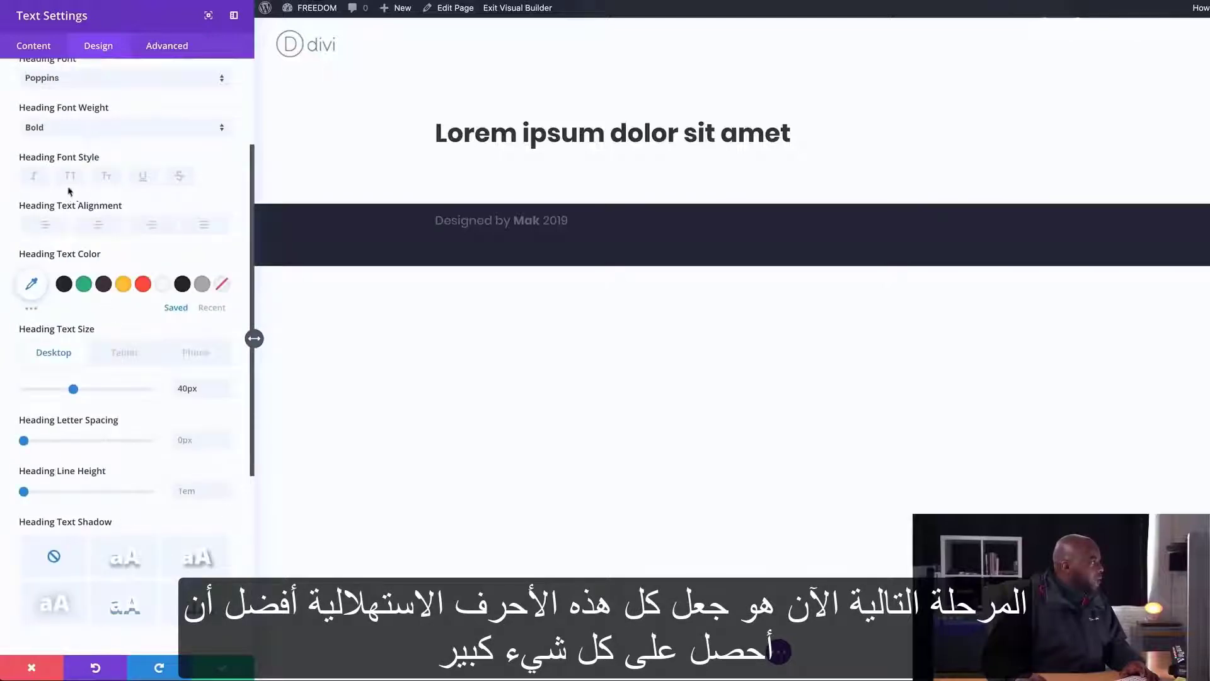
left_click(71, 177)
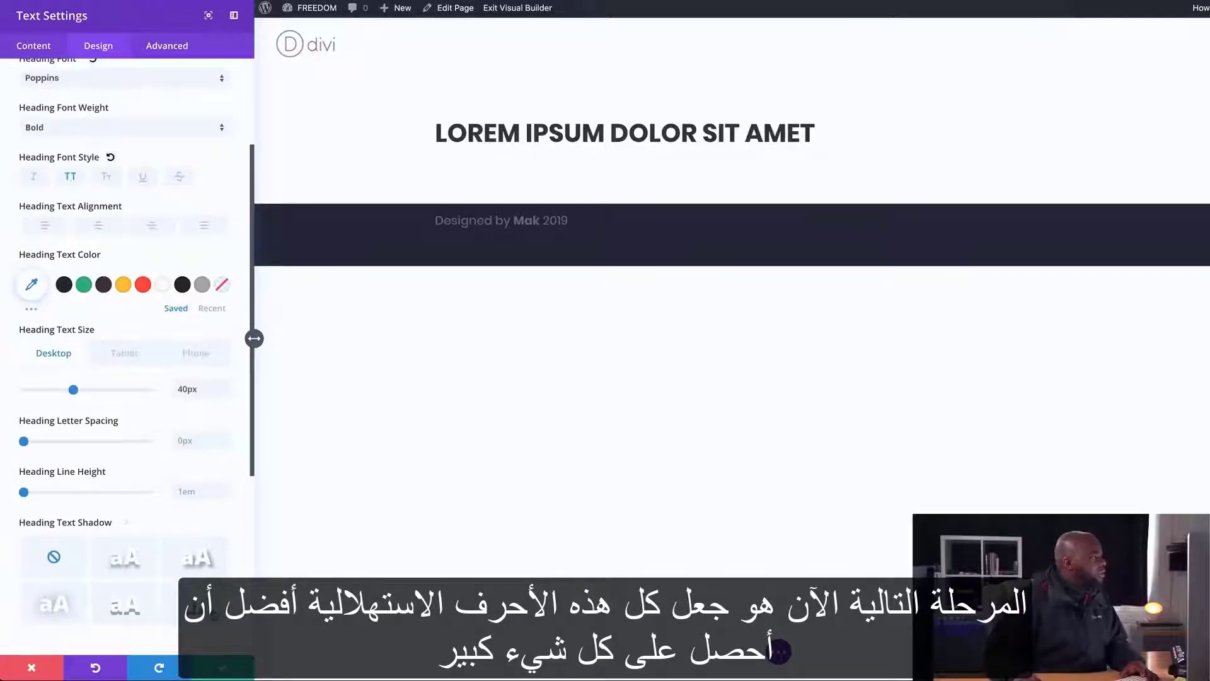
left_click(223, 667)
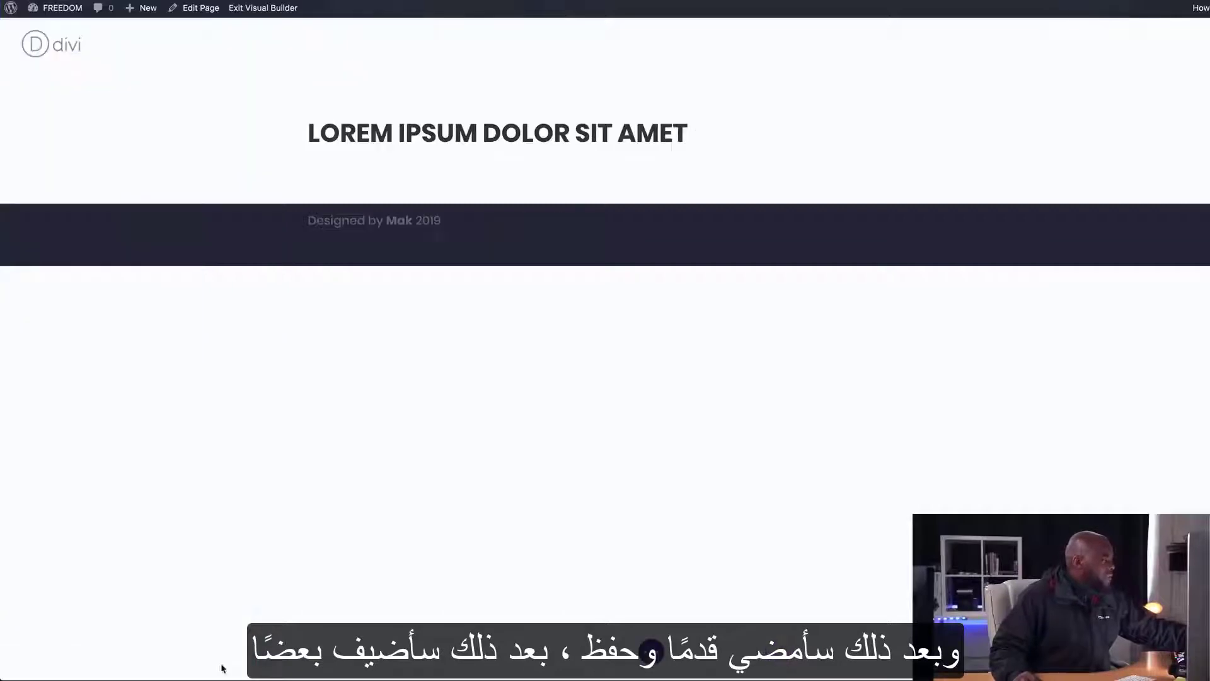
Step: Find the Text module by searching for "text" and insert it directly below the heading module
mouse_move(511, 150)
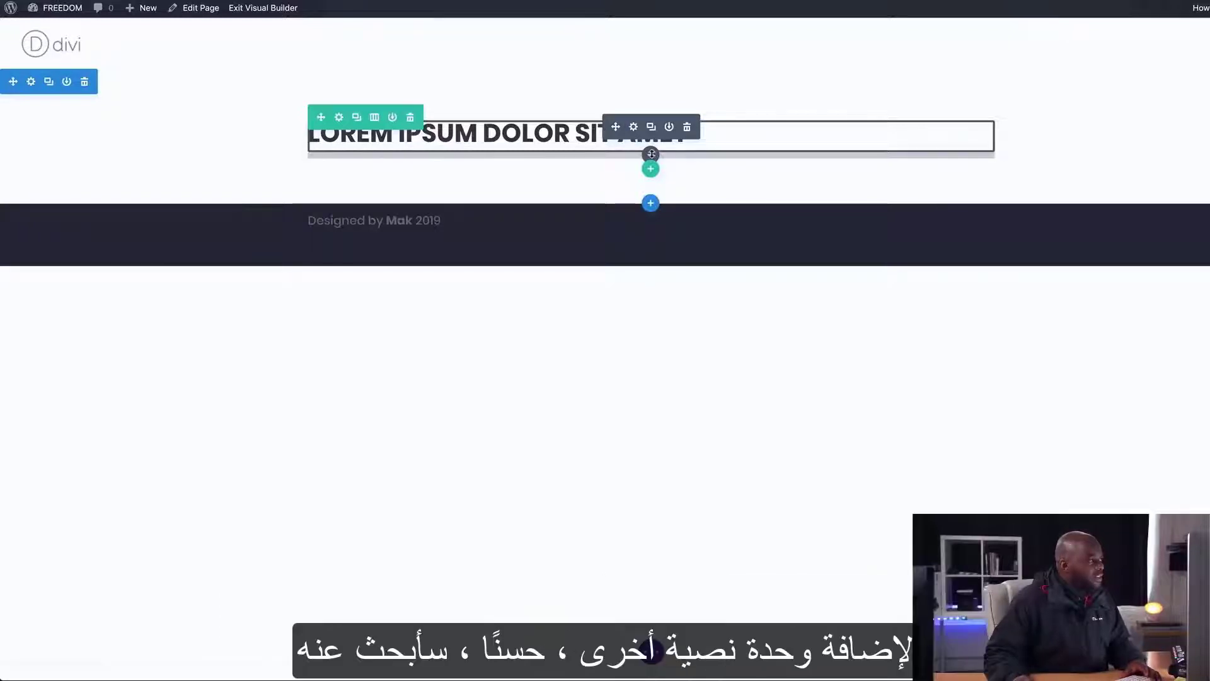
left_click(633, 128)
key("ctrl+space")
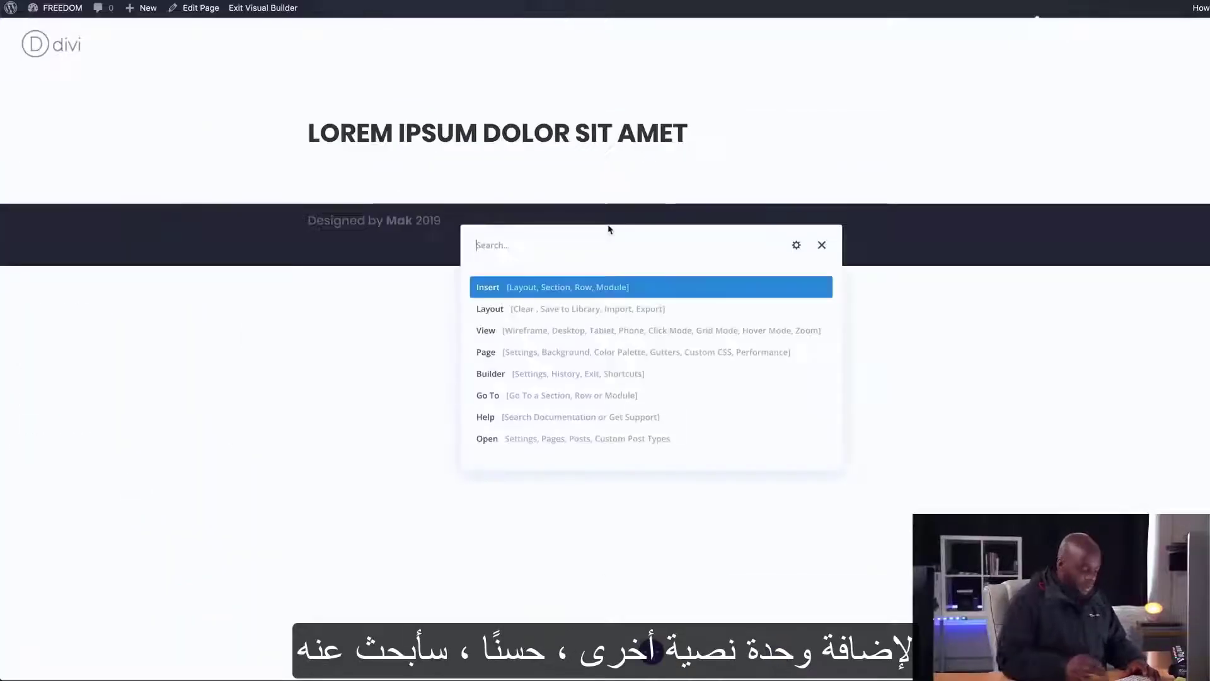
type("text")
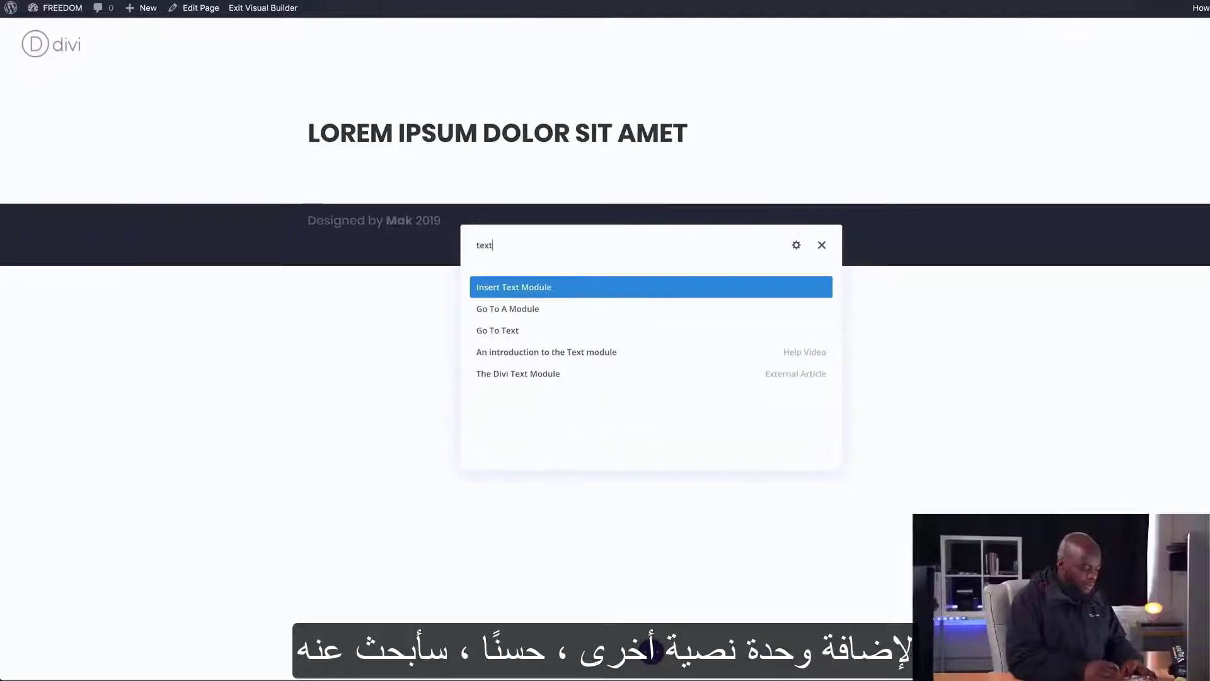
left_click(529, 295)
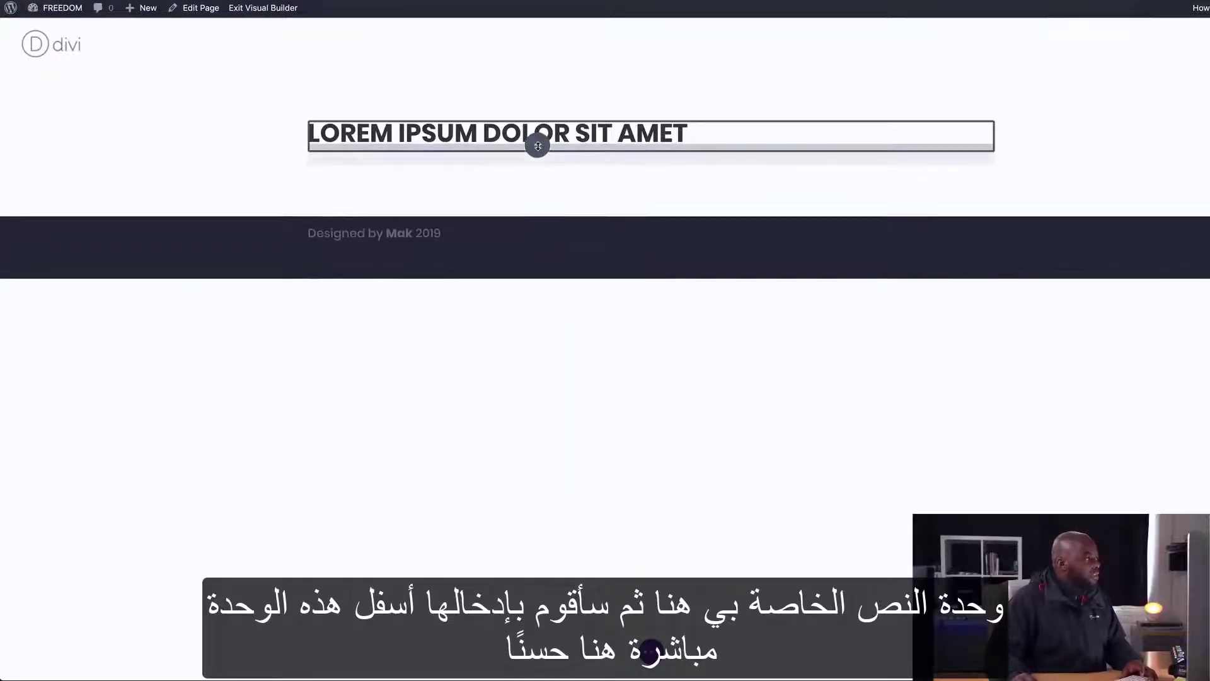
left_click(537, 146)
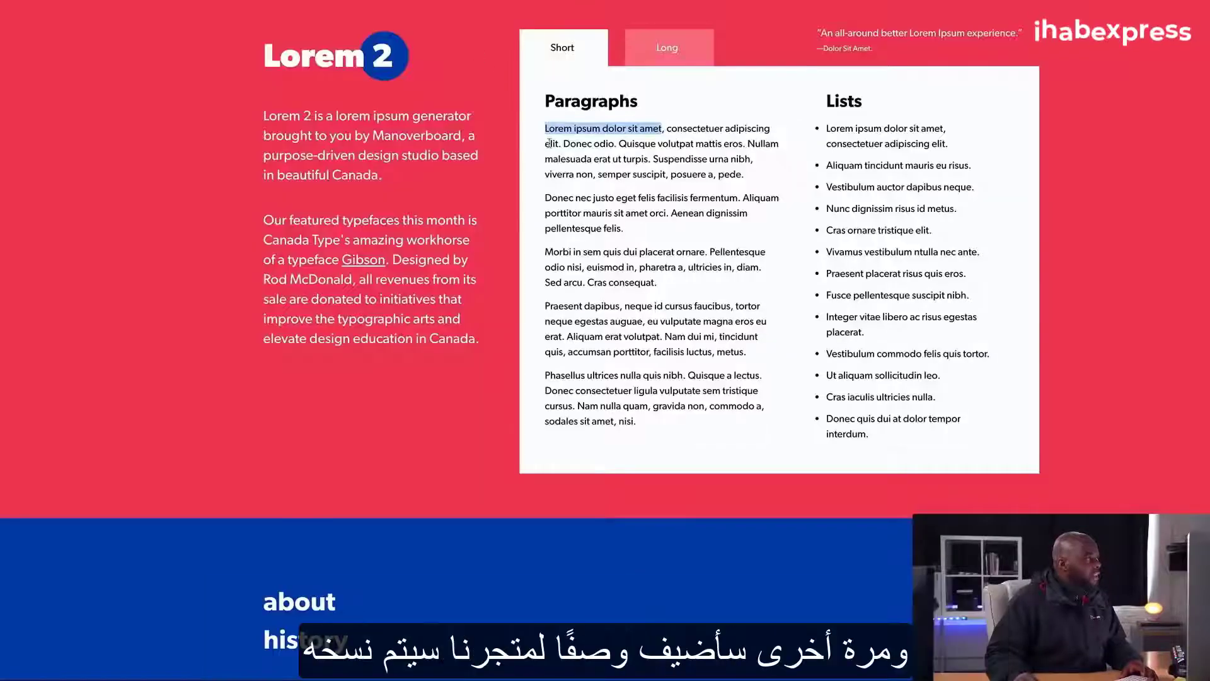
Step: Replace the new text module's placeholder content with the first short paragraph copied from the Lorem 2 site in the browser
left_click(561, 129)
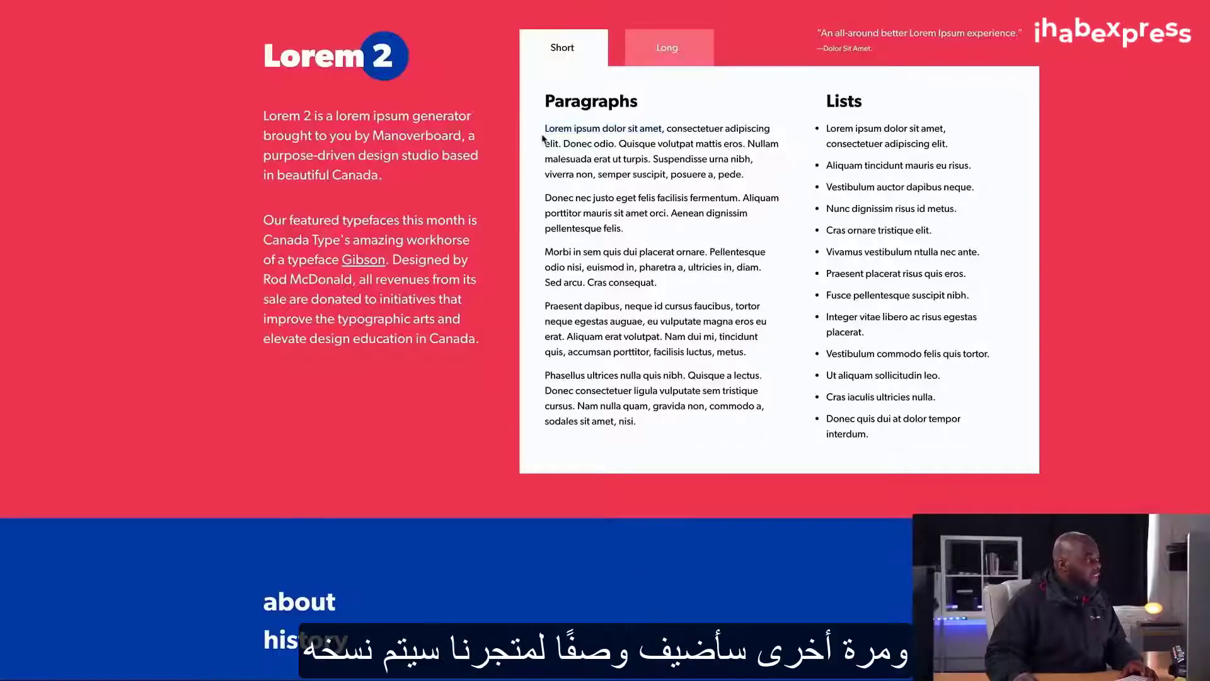
left_click_drag(561, 129, 751, 191)
key("ctrl+c")
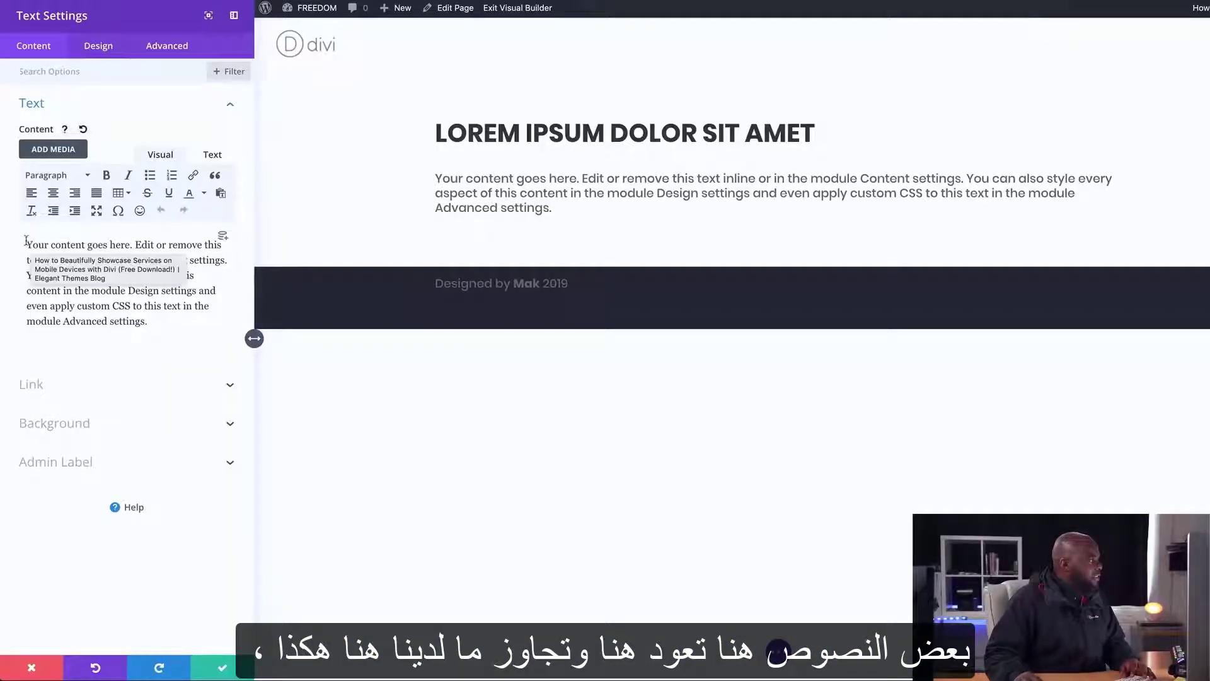
left_click_drag(25, 243, 171, 320)
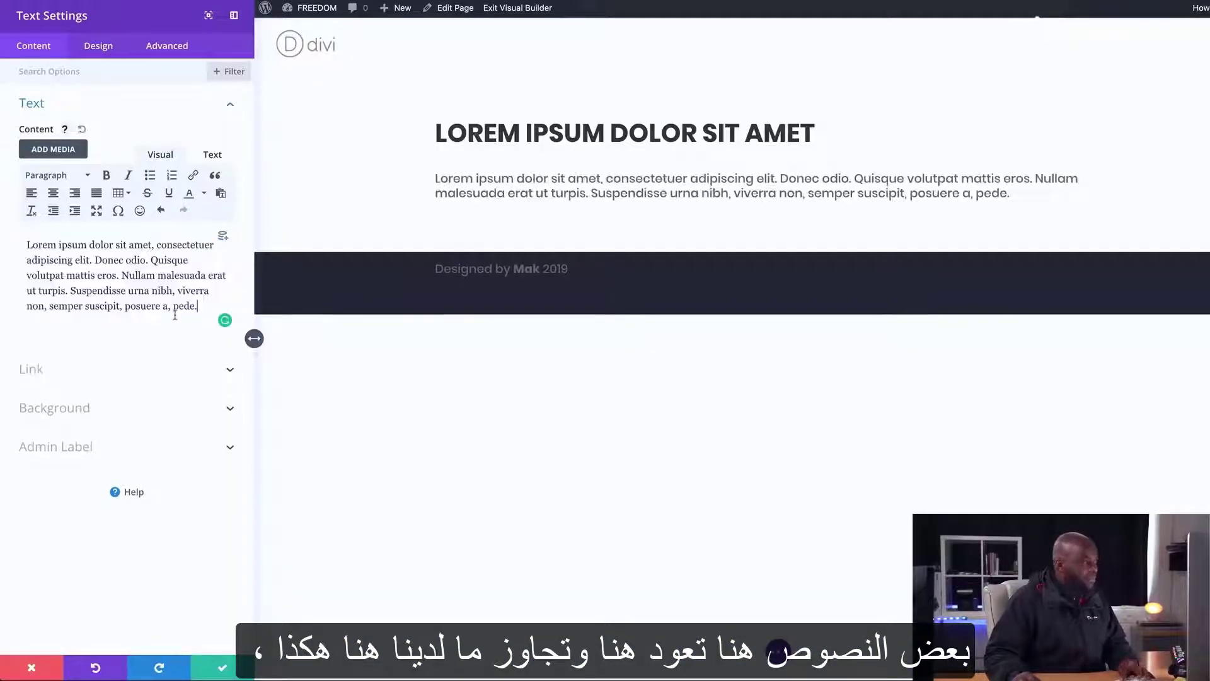
key("ctrl+v")
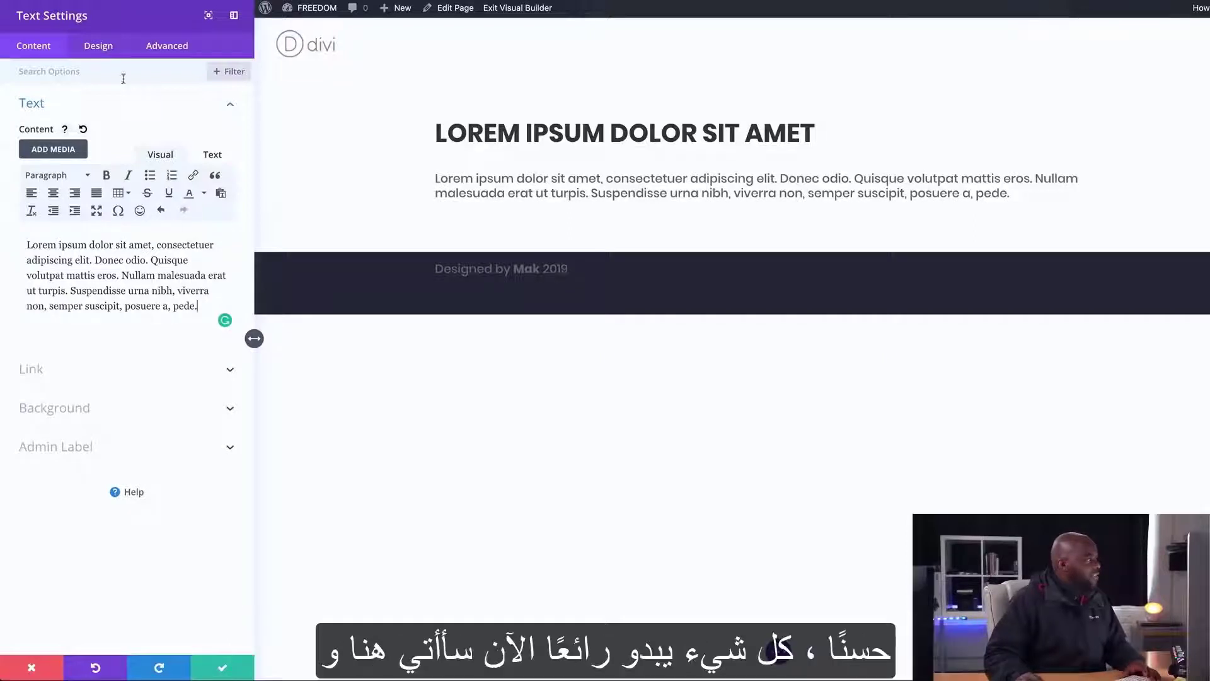
Step: Set the paragraph module's text orientation to centered in its design settings and save the module
left_click(98, 46)
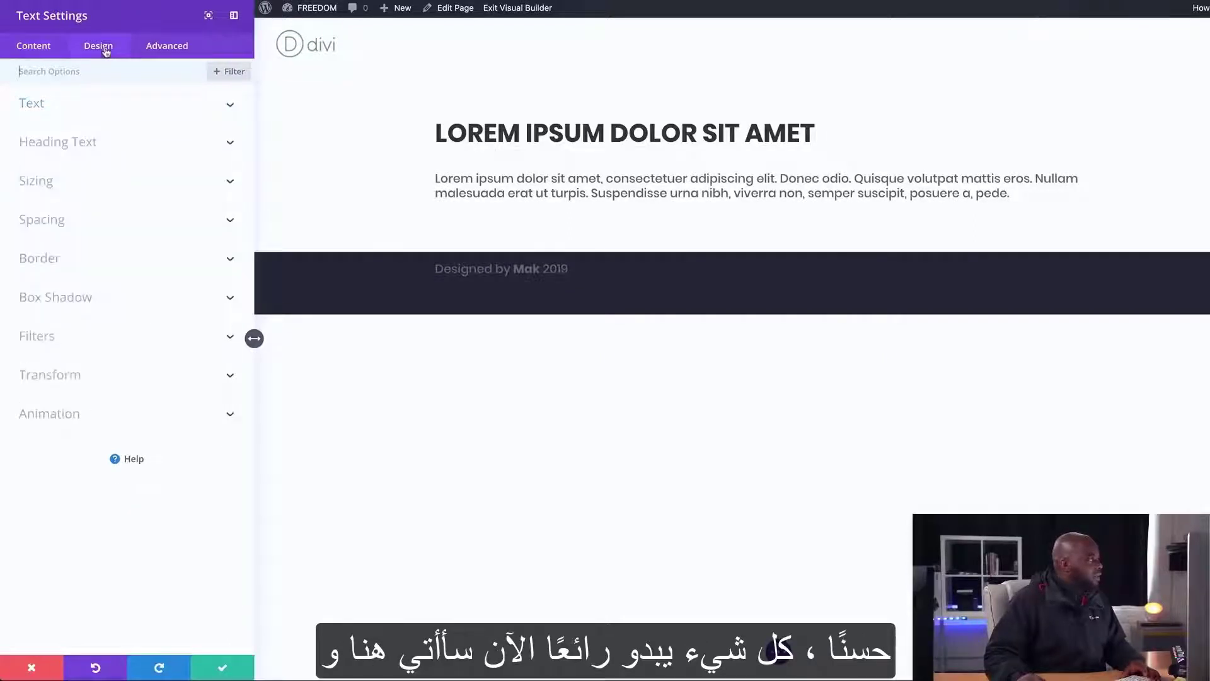
left_click(51, 106)
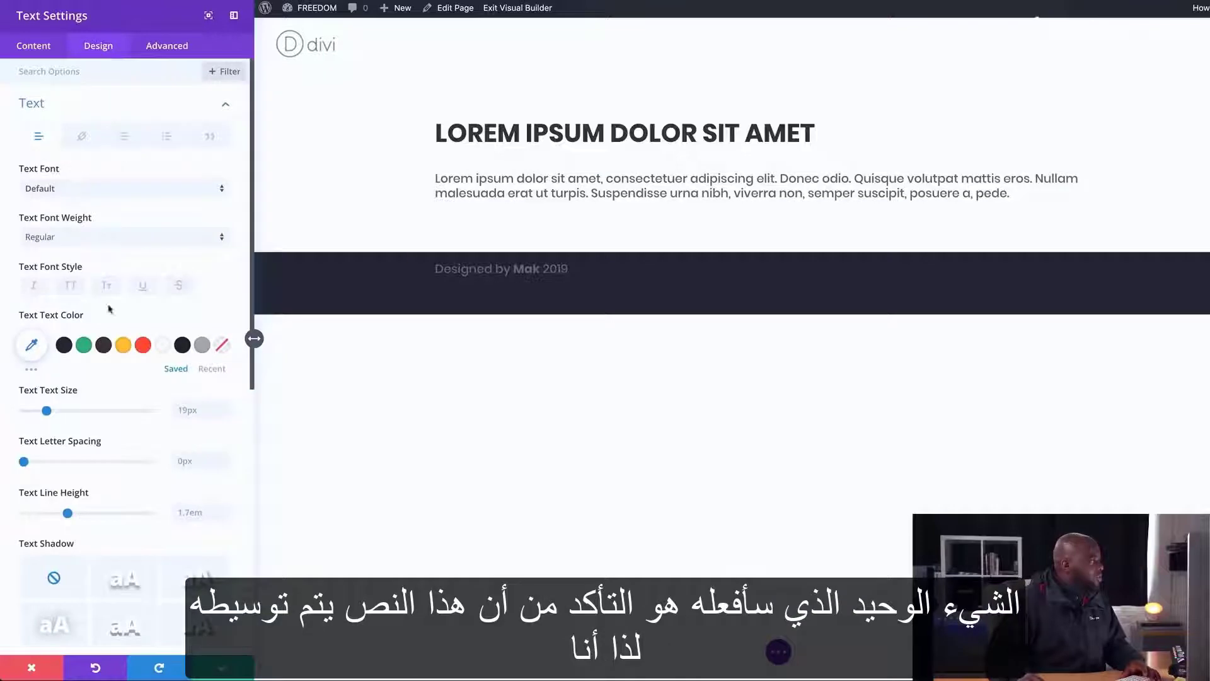
scroll(109, 309, "down", 8)
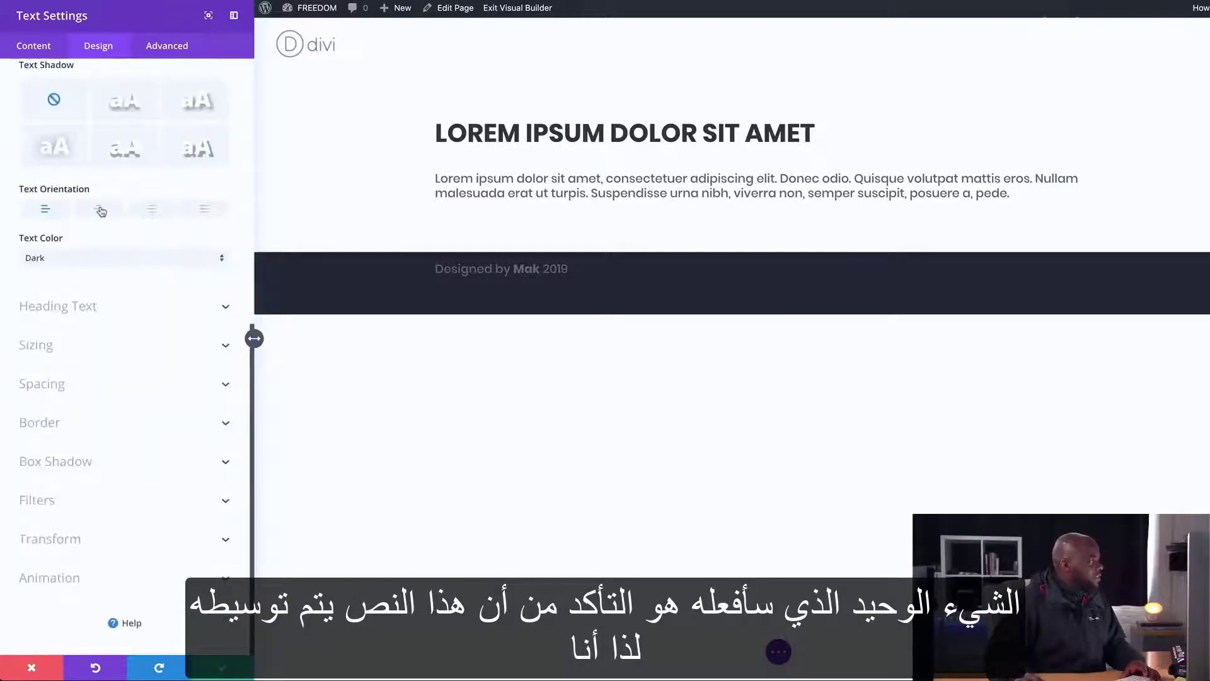
left_click(99, 209)
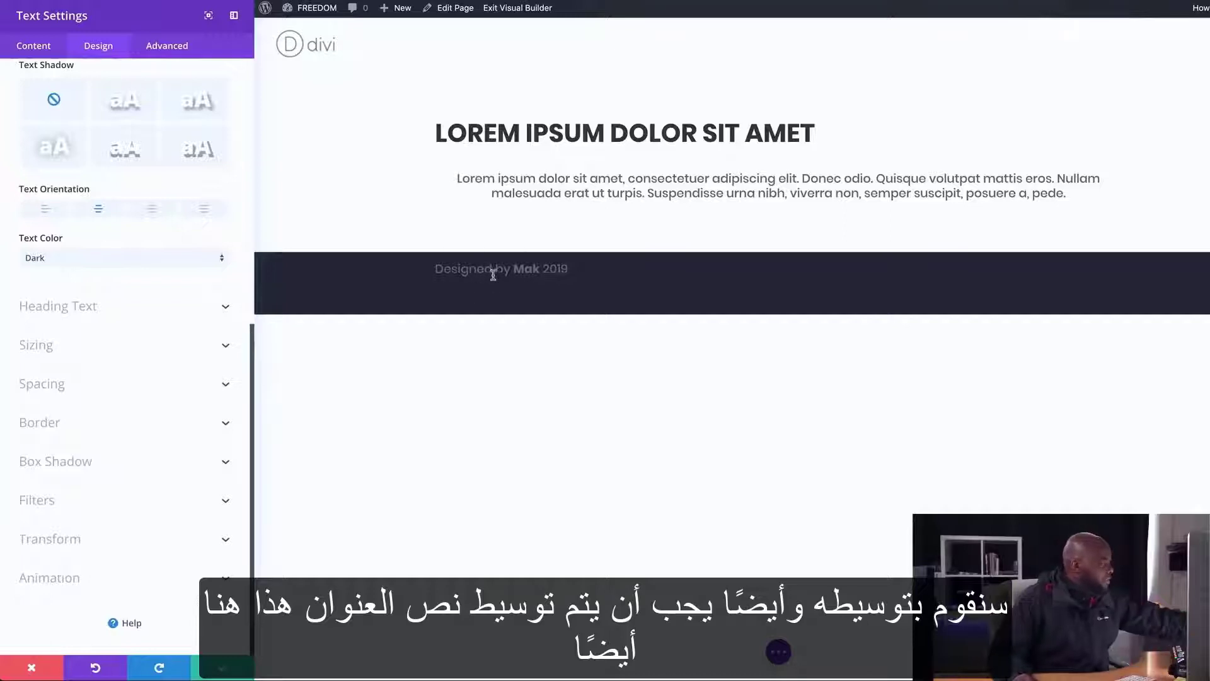
left_click(223, 667)
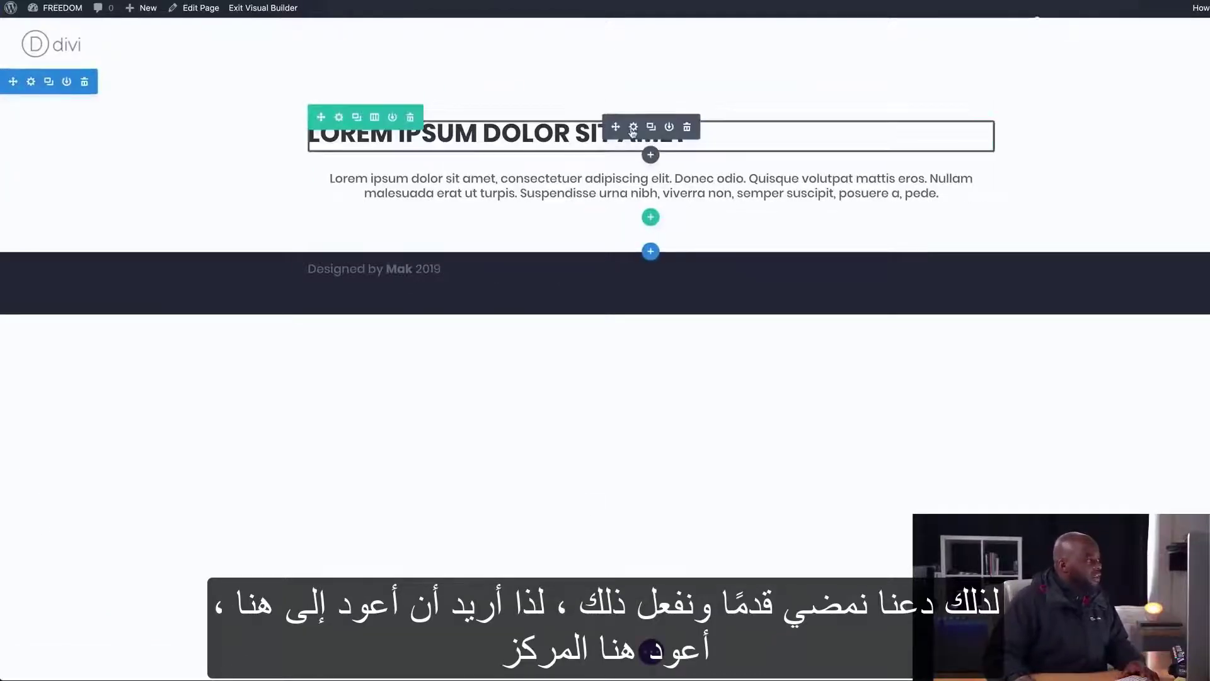
Step: Center the "Lorem ipsum dolor sit amet" heading in its text module and save the module
left_click(632, 128)
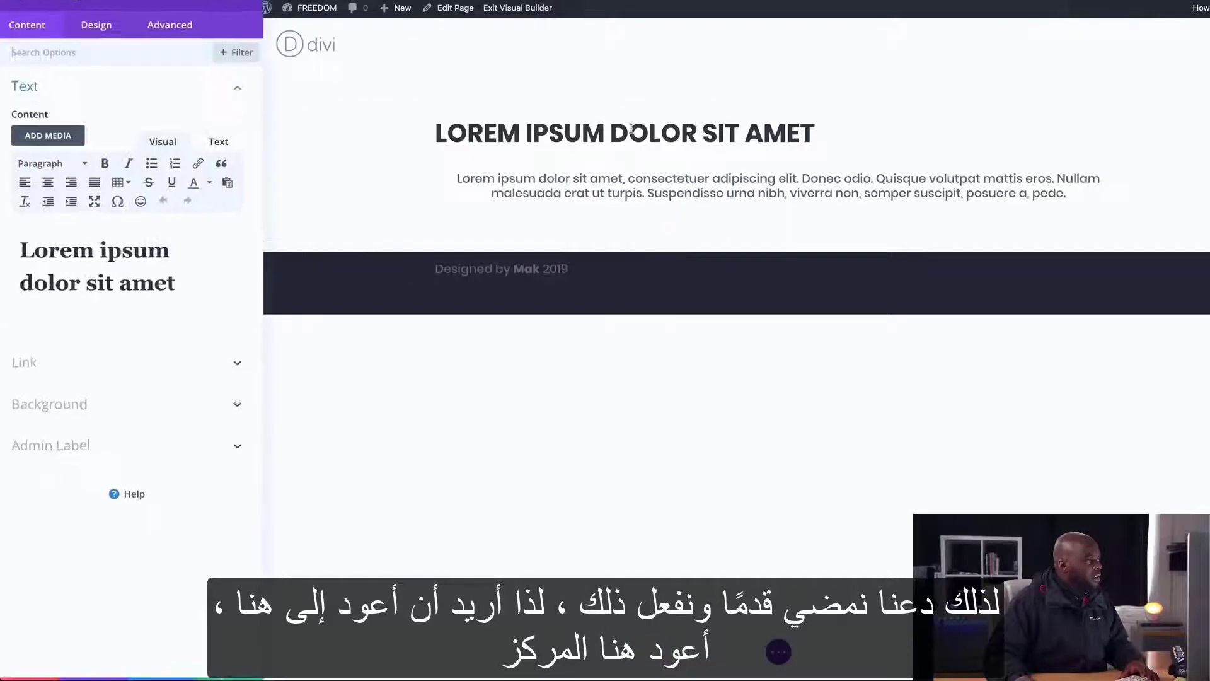
left_click(54, 195)
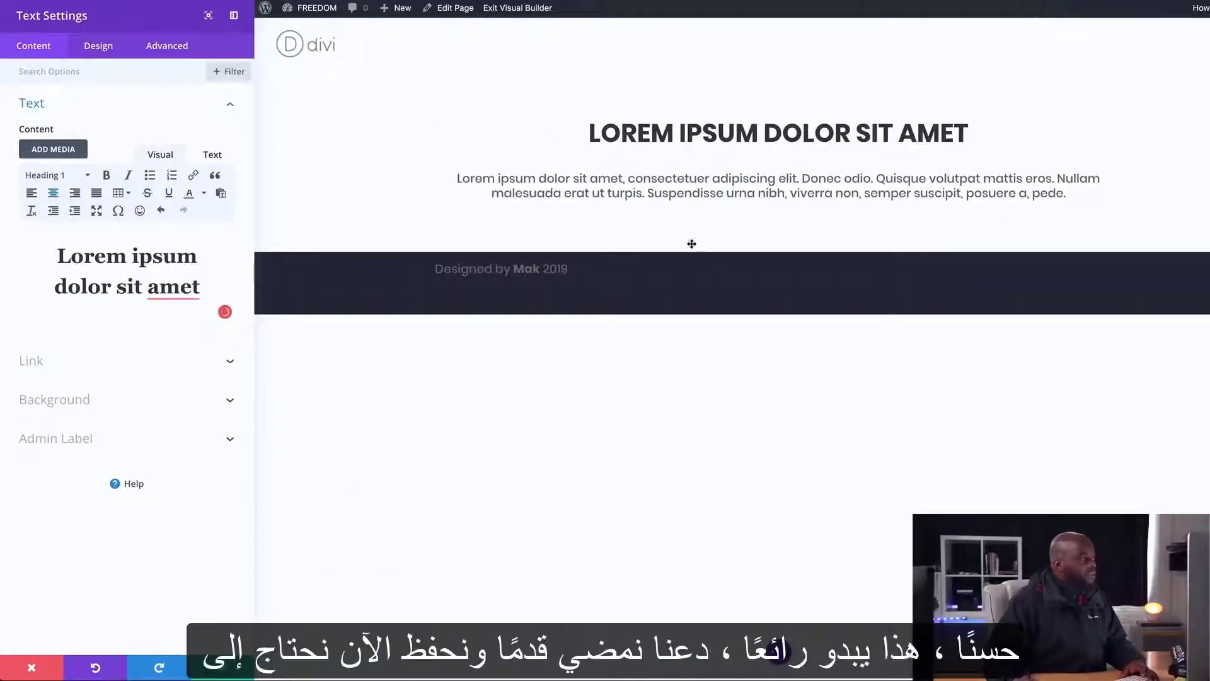
left_click(225, 670)
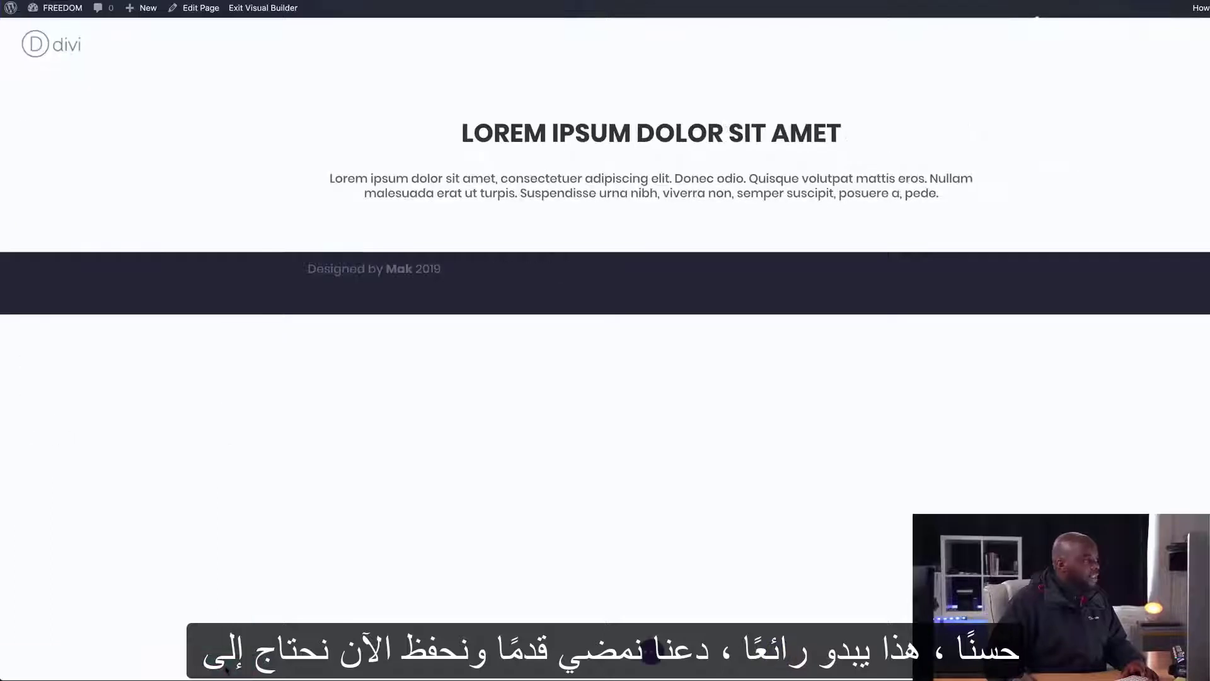
Step: Find the Button module by searching for "butt" and insert it directly below the description paragraph
mouse_move(651, 203)
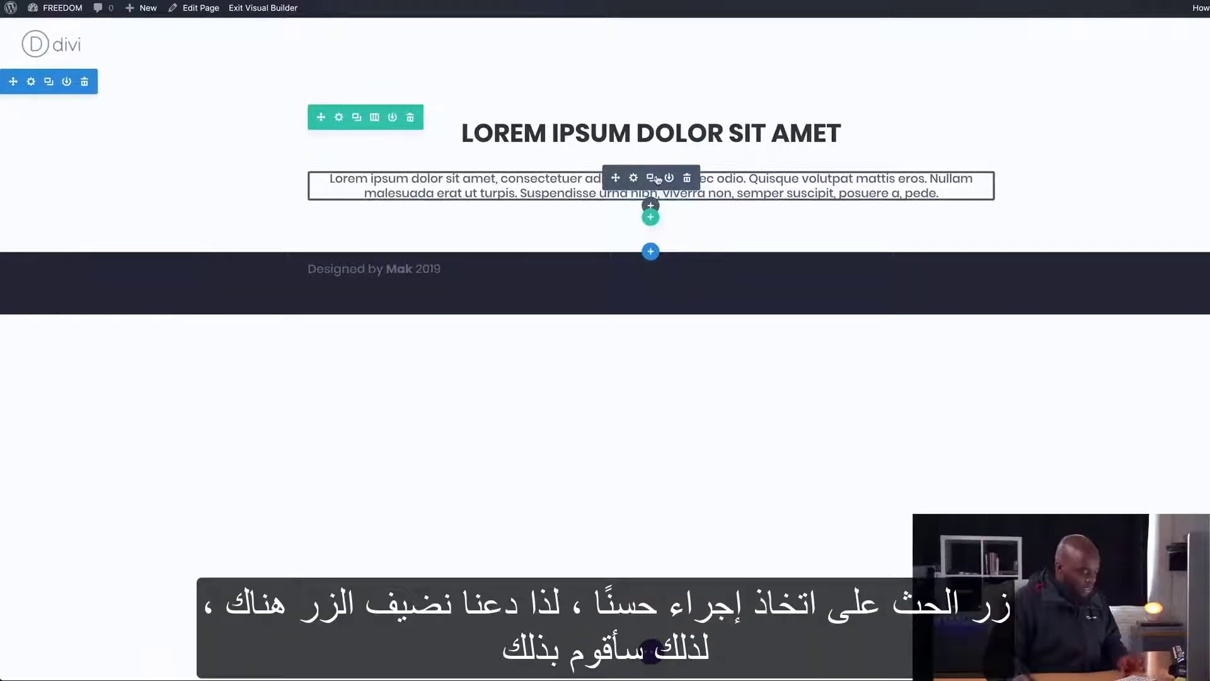
key("ctrl+space")
type("bu")
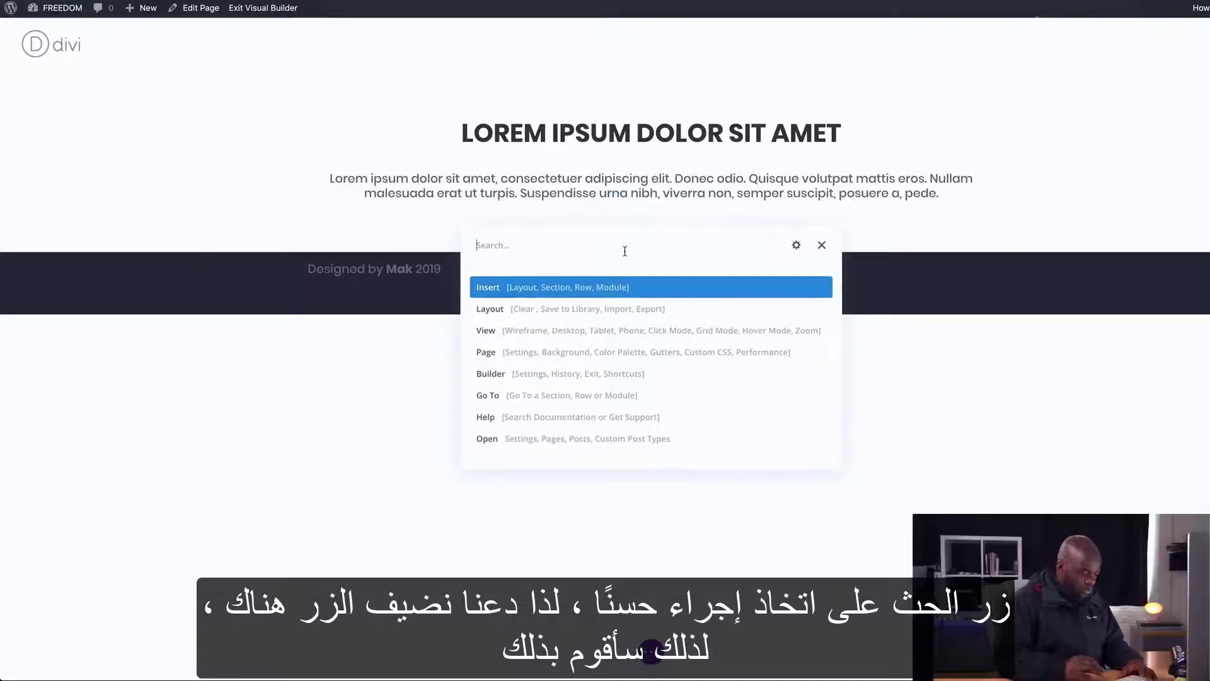
type("tt")
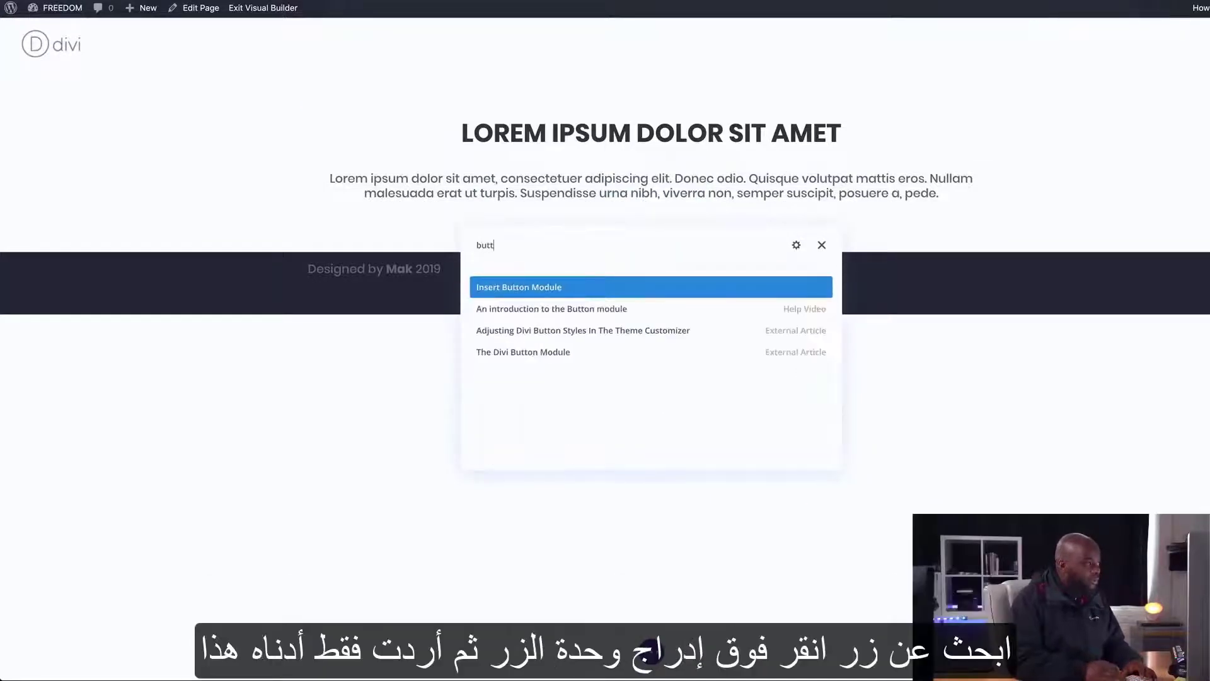
left_click(540, 291)
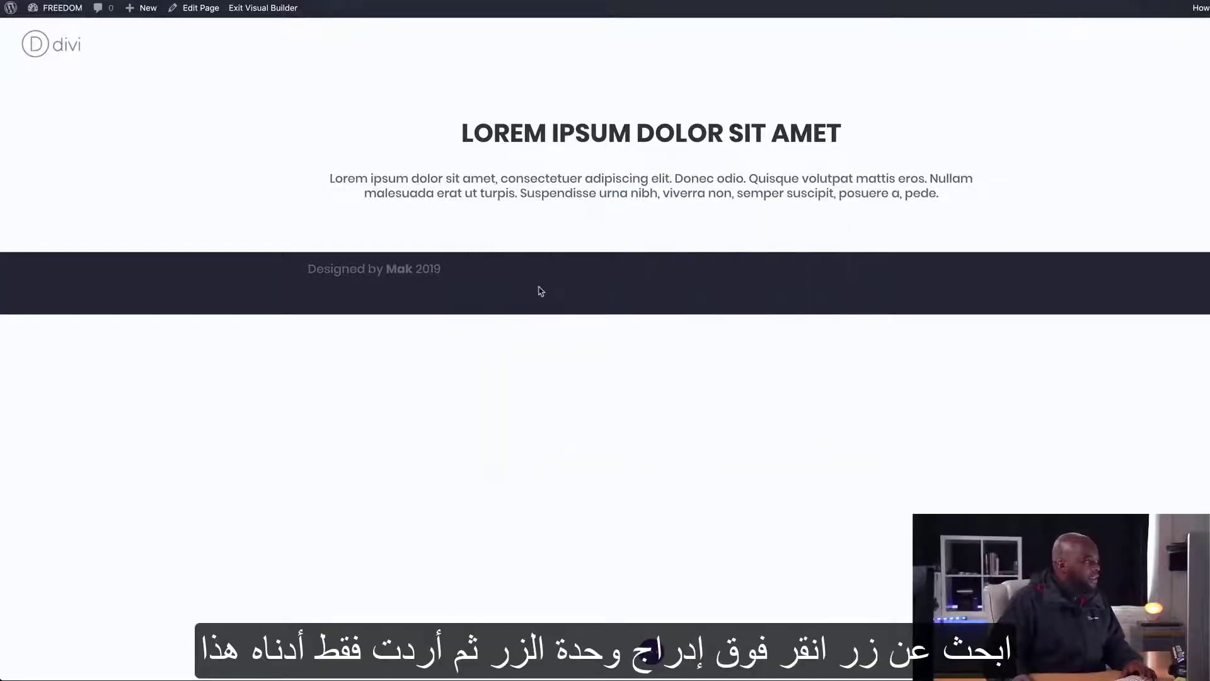
left_click(609, 201)
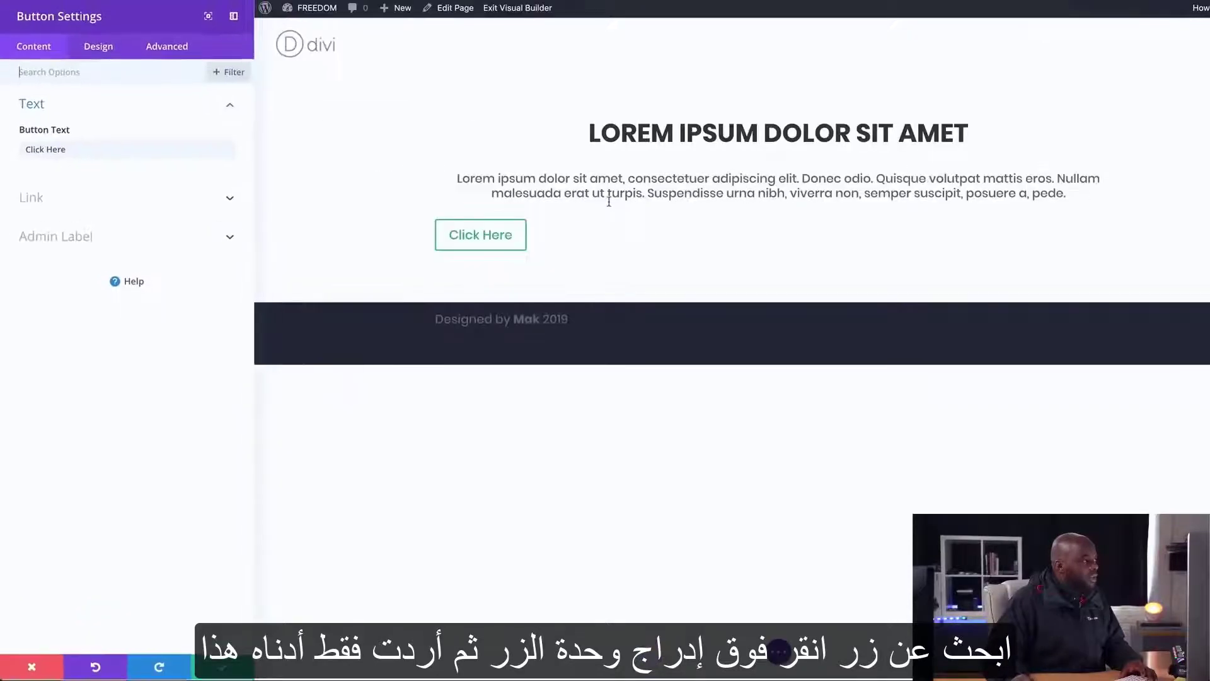
Step: Set the button text to "START SHOPPING" and show the button's link options
triple_click(72, 149)
type("S")
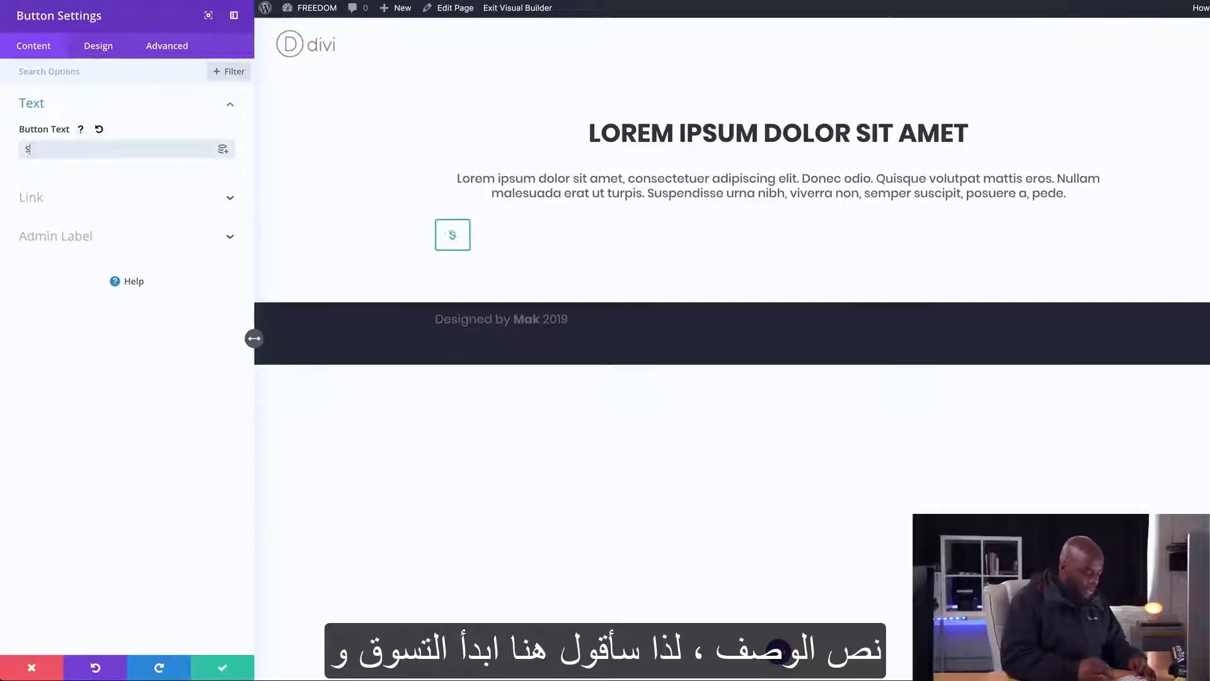
type("TART SHOPPING")
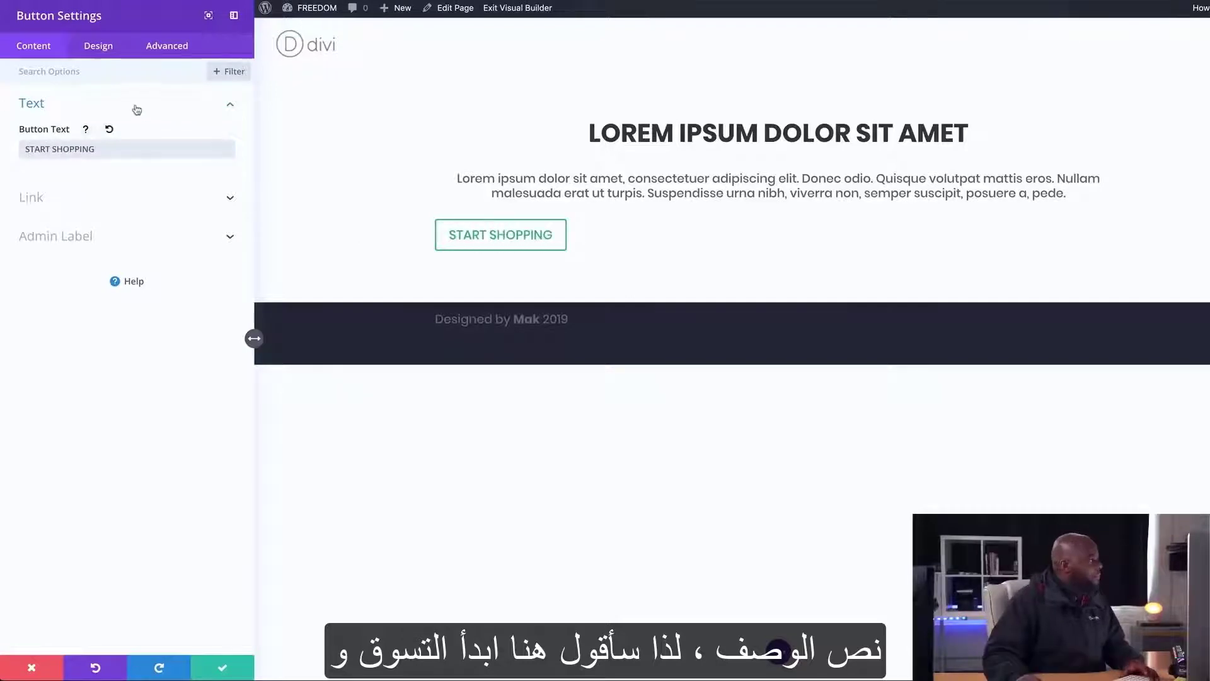
left_click(48, 202)
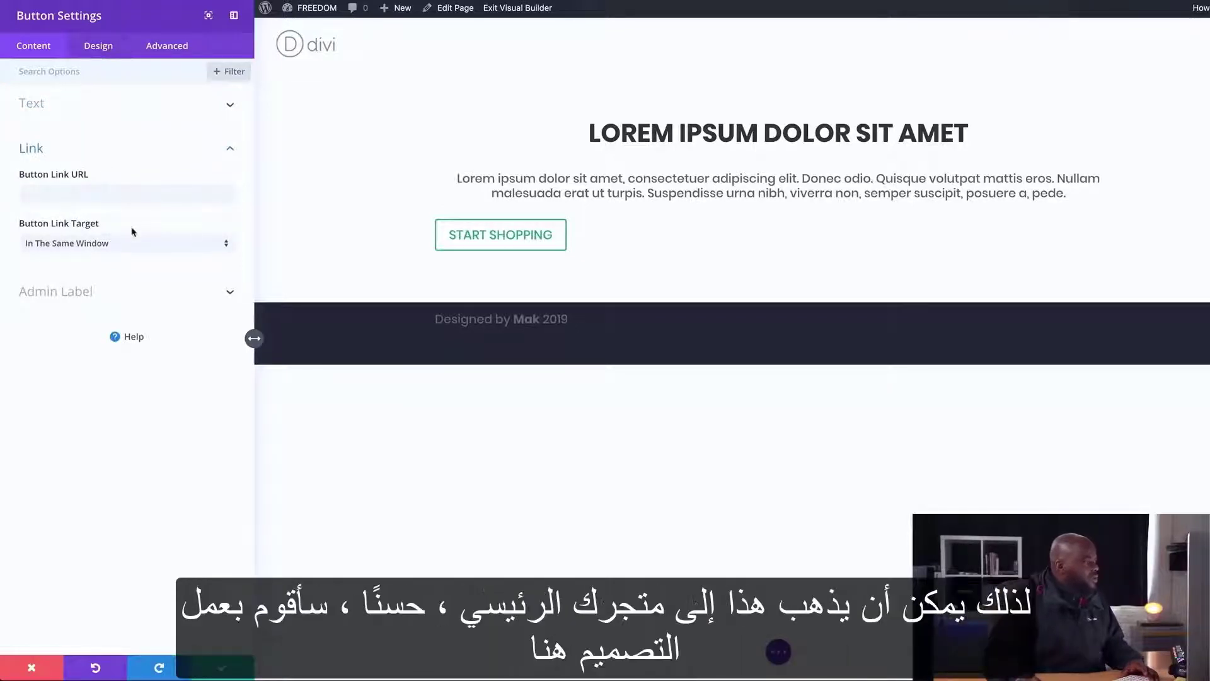
Step: Set the "START SHOPPING" button's alignment to center in its design settings
left_click(104, 48)
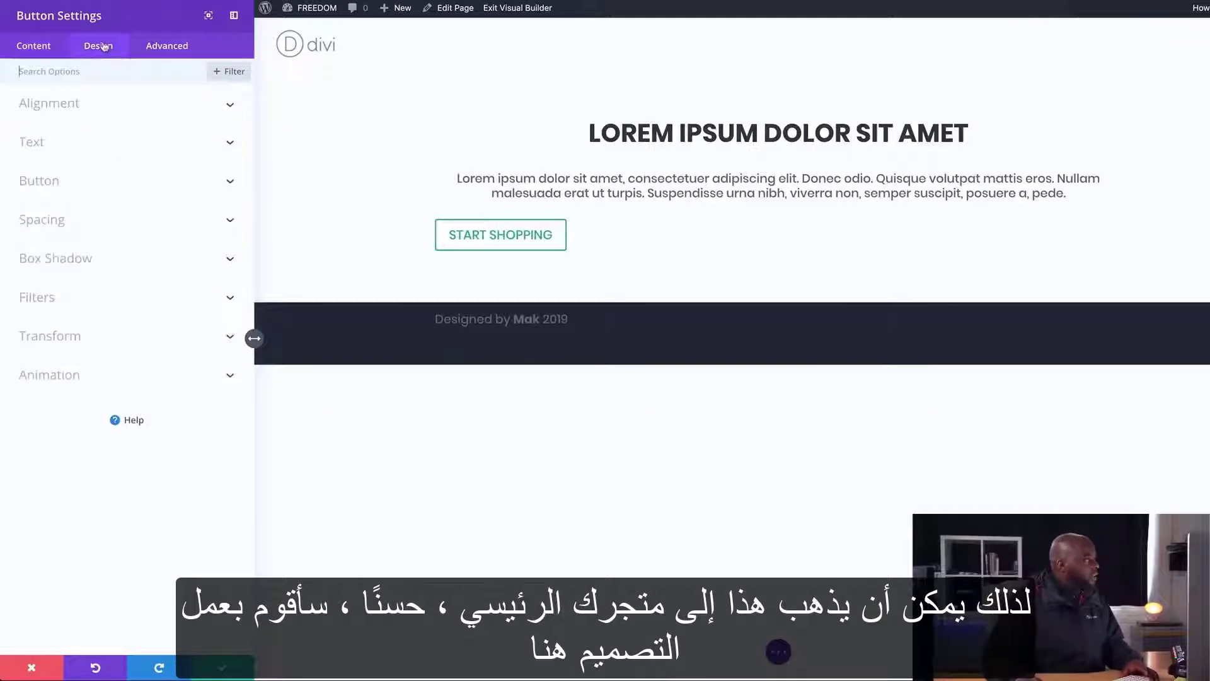
left_click(74, 114)
left_click(127, 150)
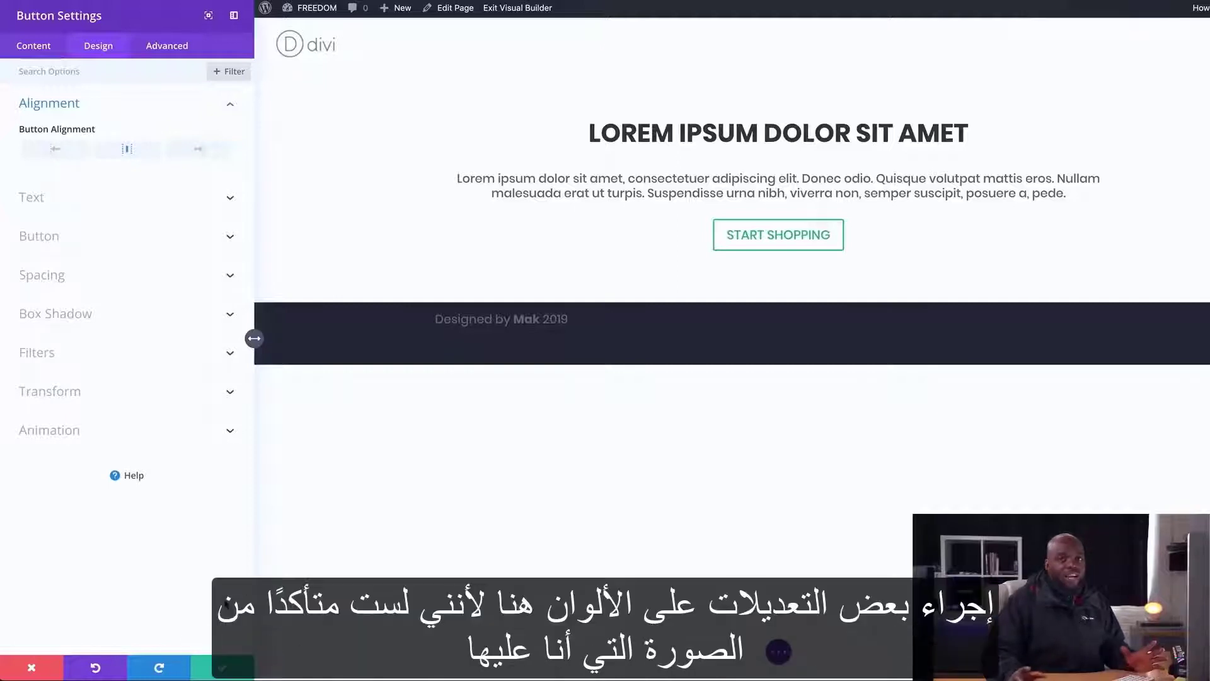
Step: Save the button module and set the section's background image to the photo of people holding shopping bags from the media library
left_click(222, 668)
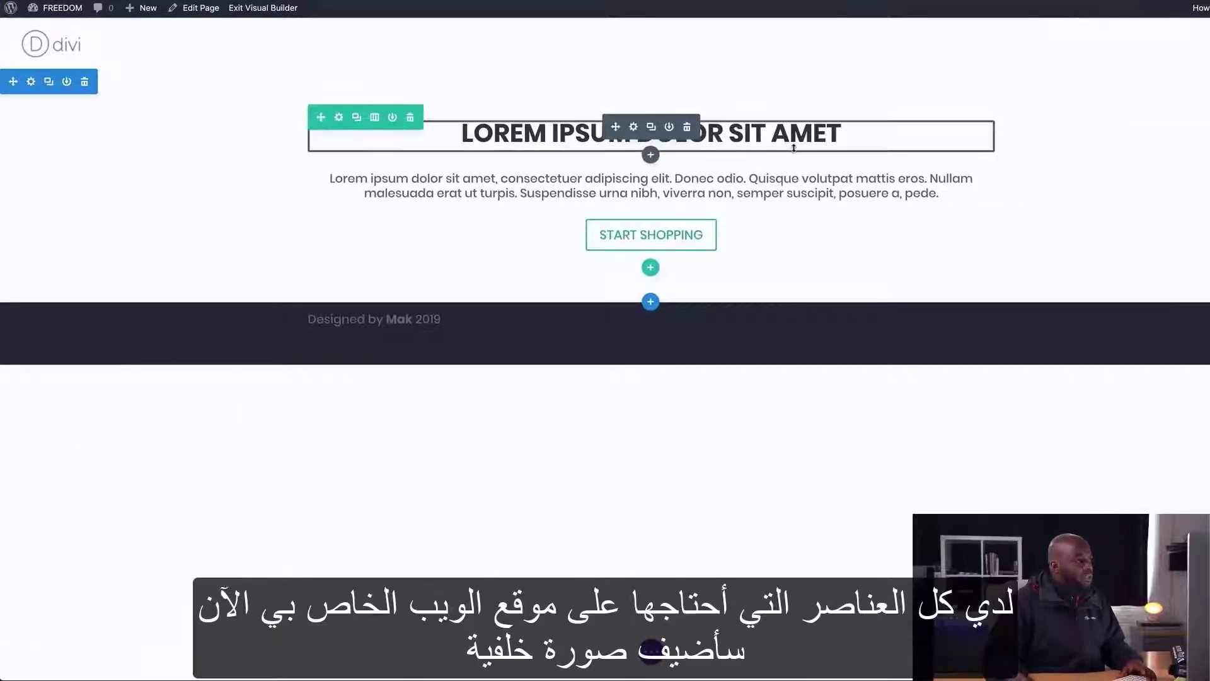
left_click(31, 83)
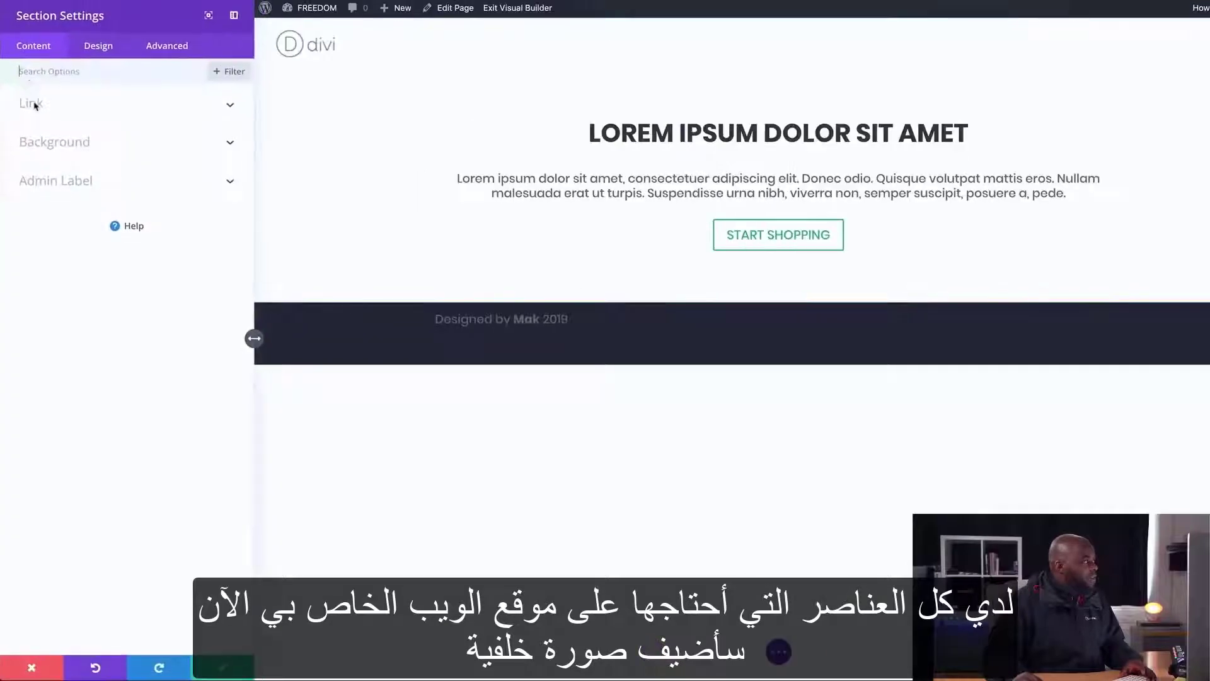
left_click(58, 150)
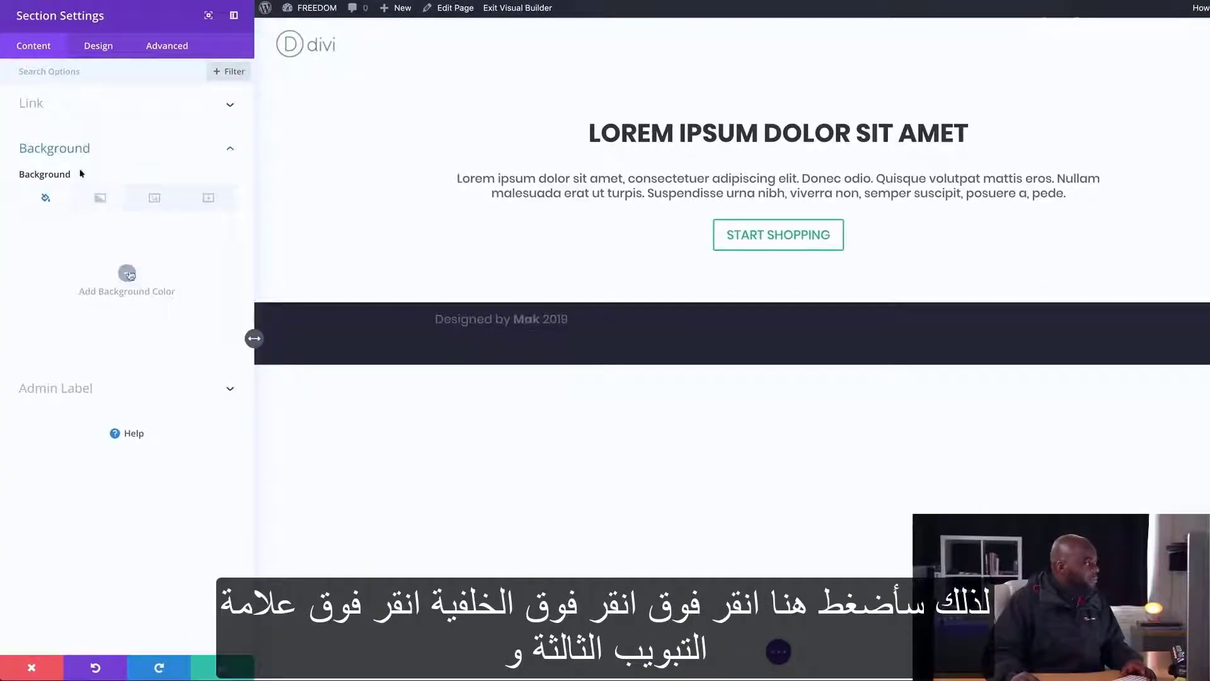
left_click(154, 200)
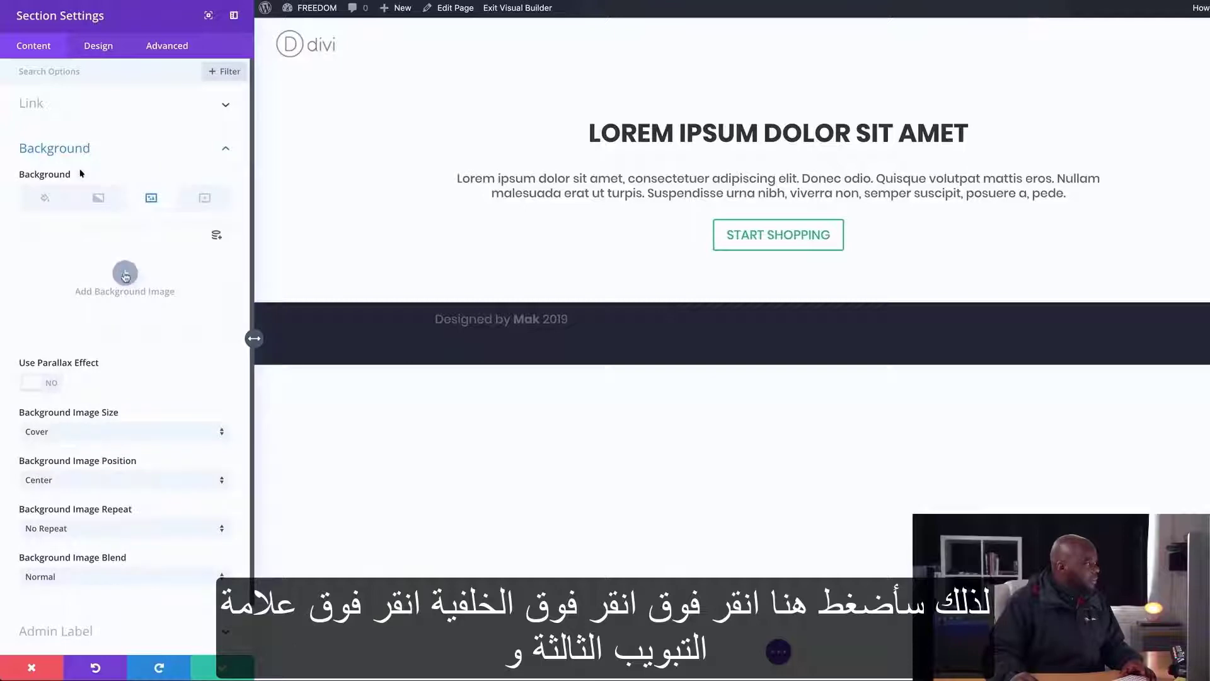
left_click(125, 274)
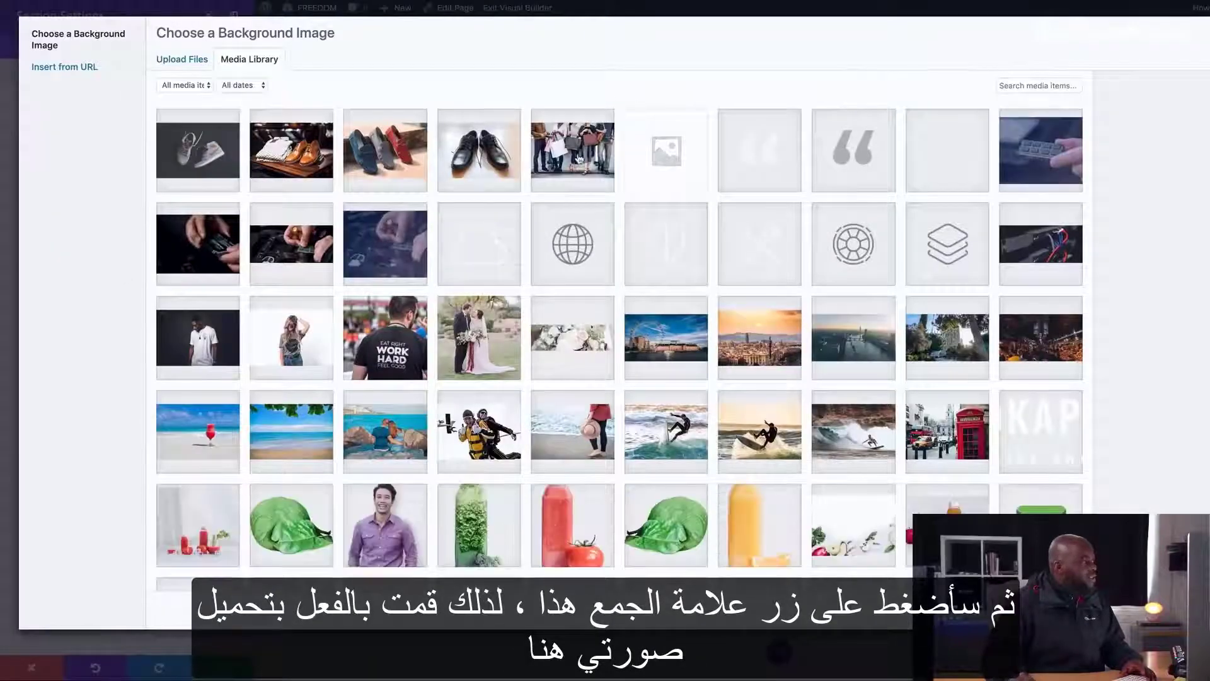
left_click(579, 159)
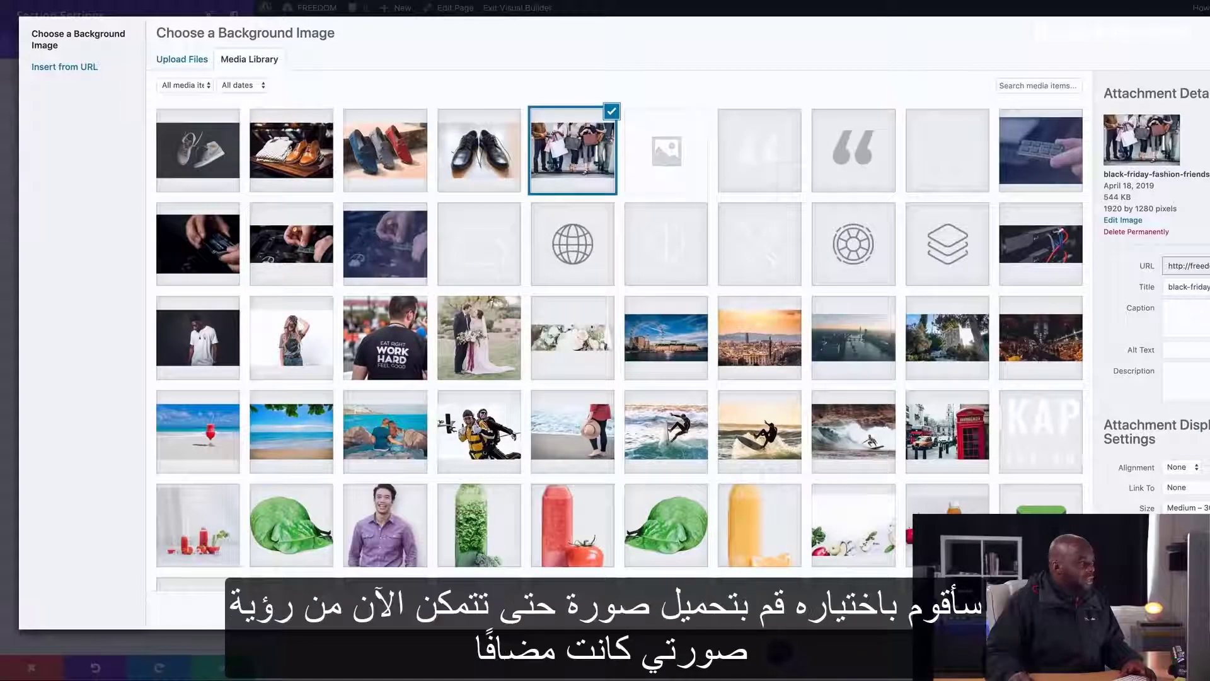
left_click(1197, 609)
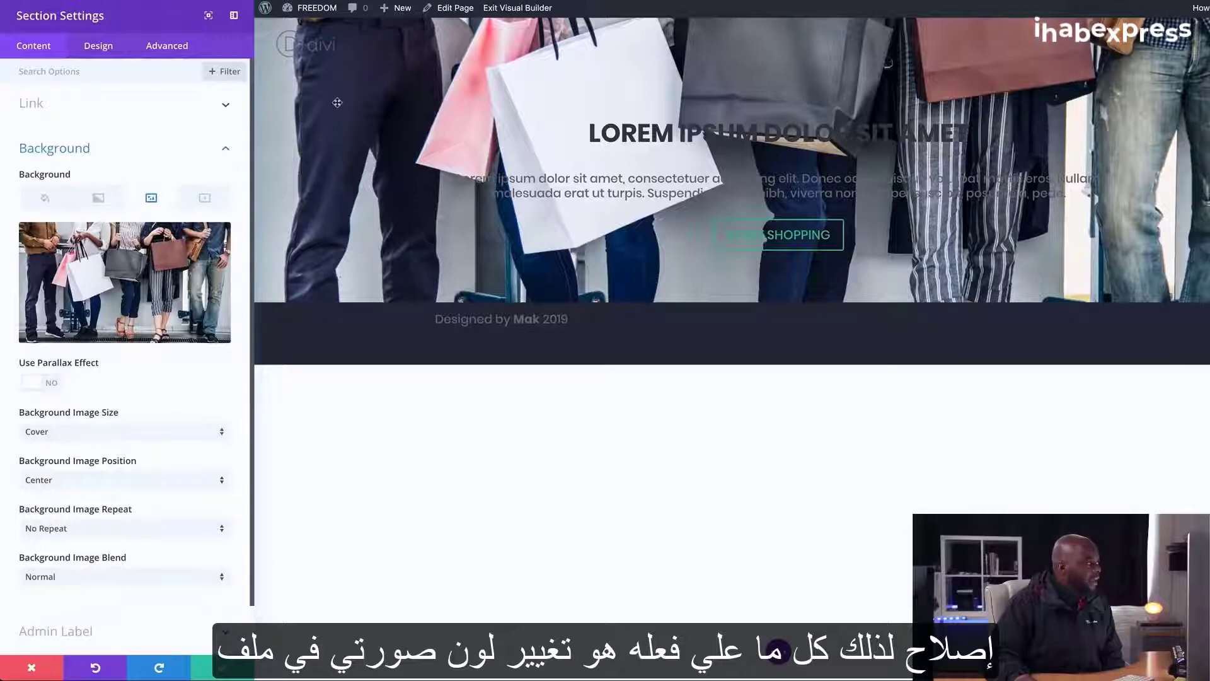
Step: Add the dark background color #22232b to the section
left_click(46, 201)
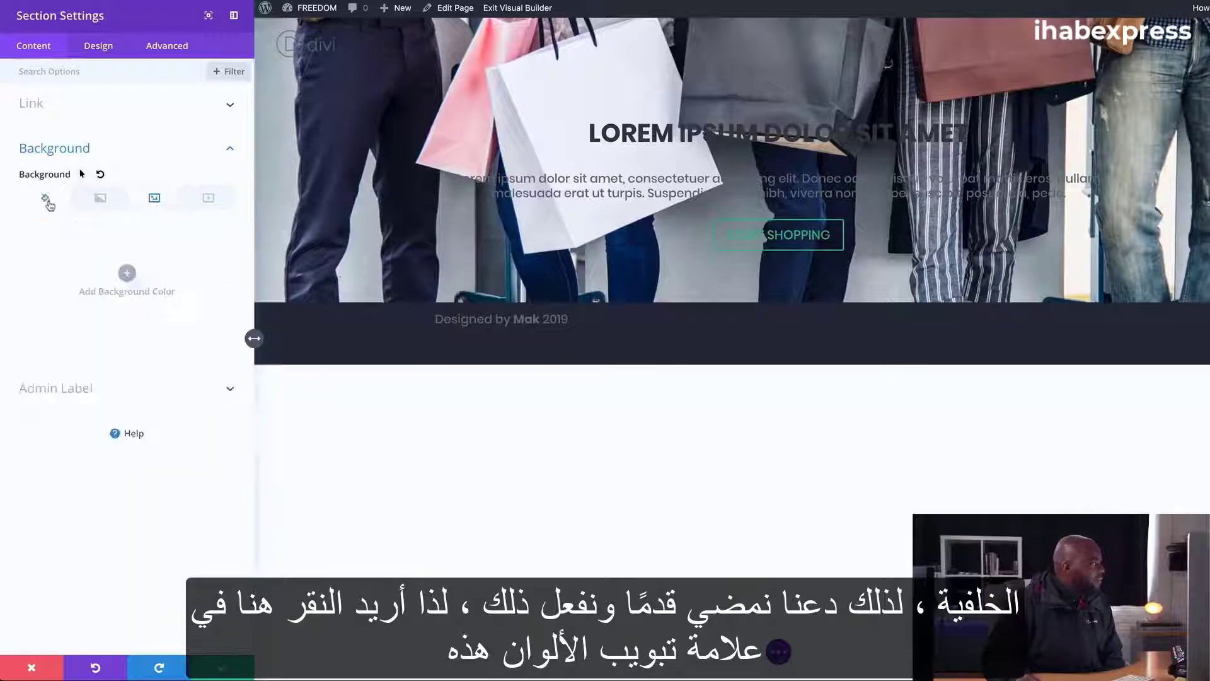
left_click(126, 273)
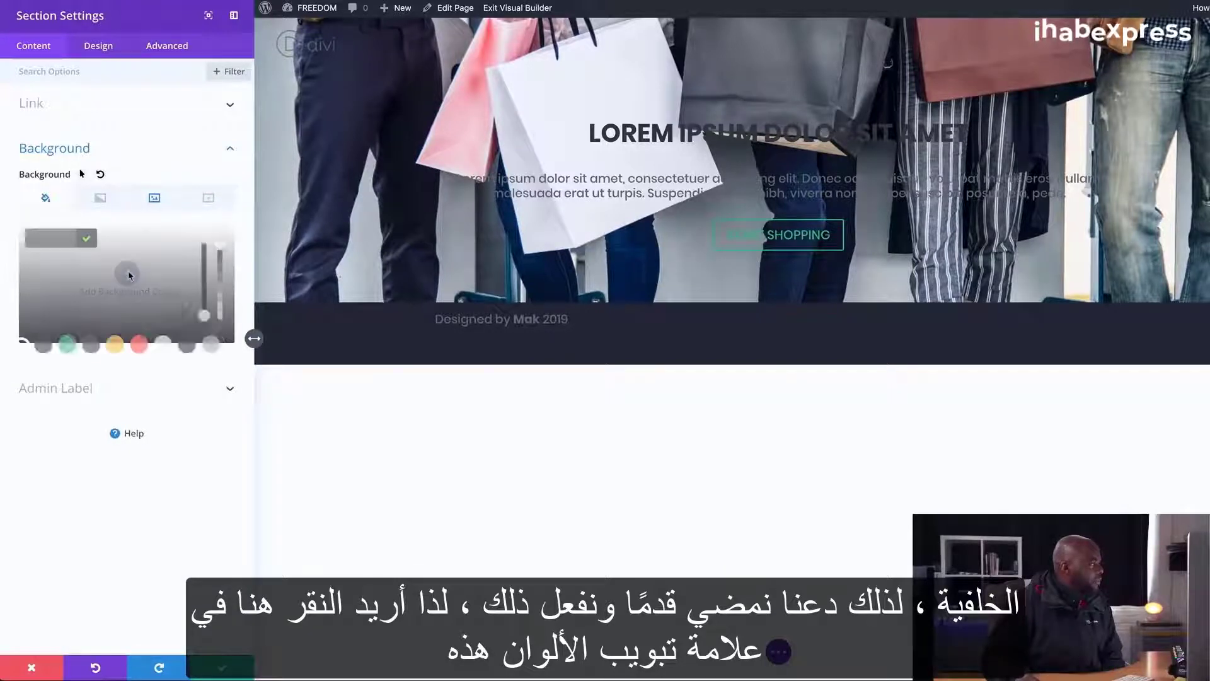
left_click(36, 349)
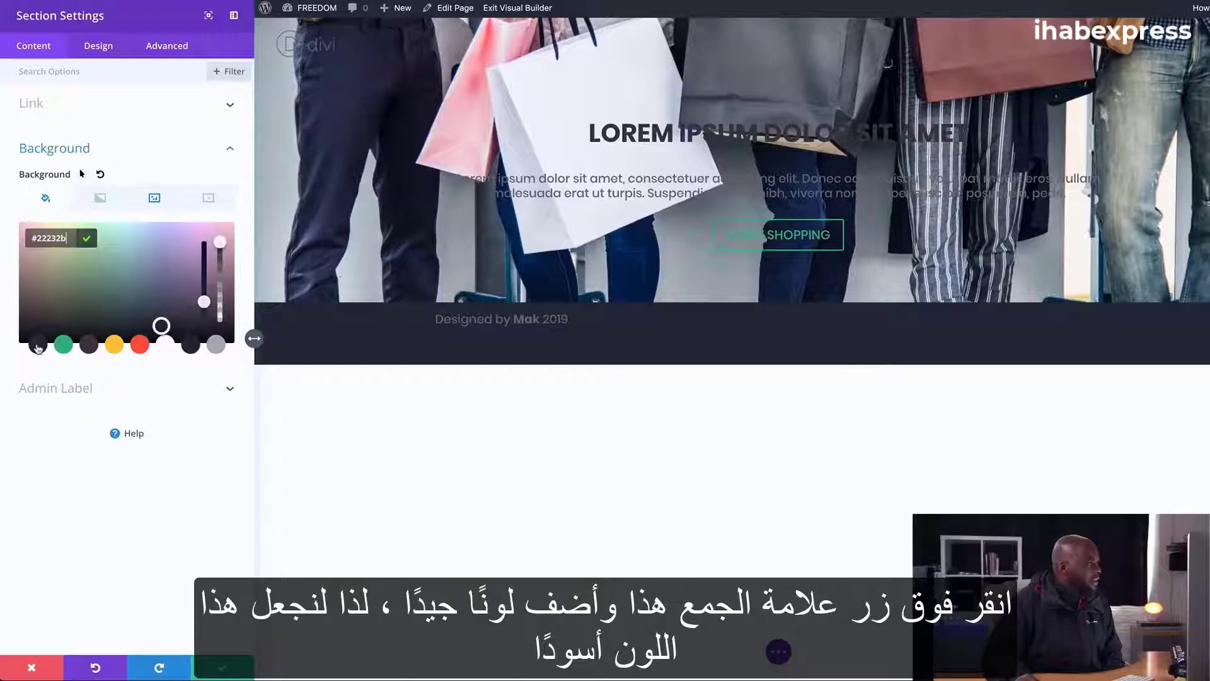
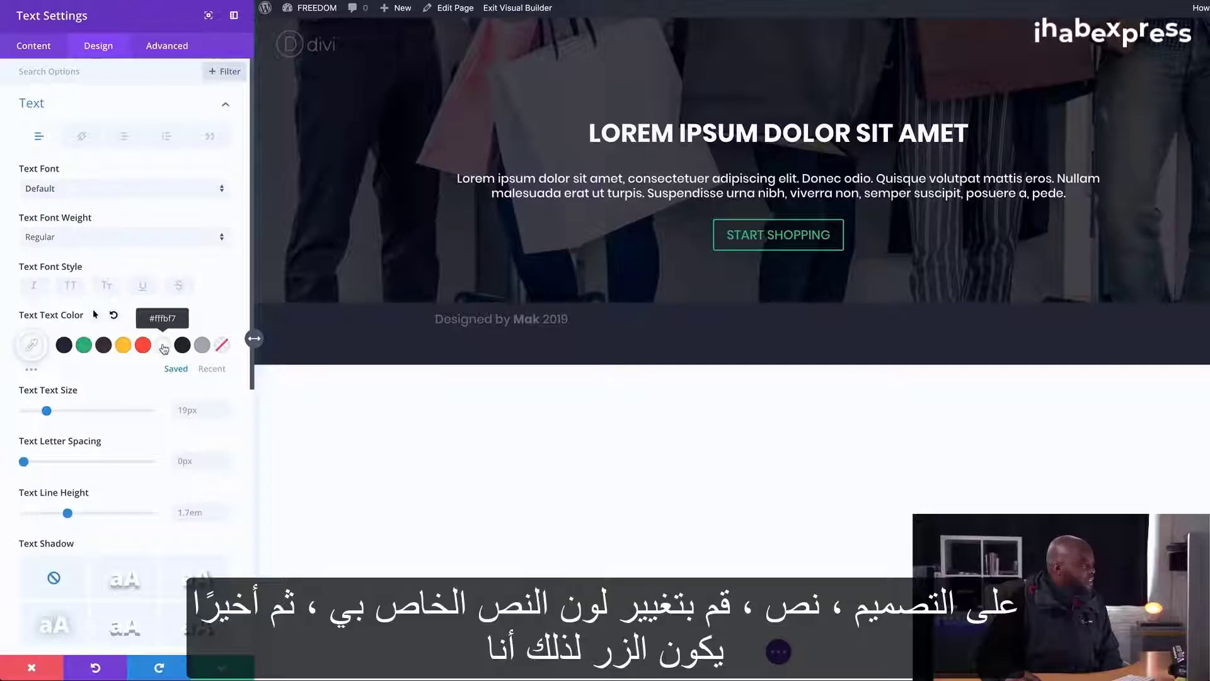
Step: Save the text module, then enable custom styles on the START SHOPPING button, set its text color to #ffc423 and save it
left_click(219, 669)
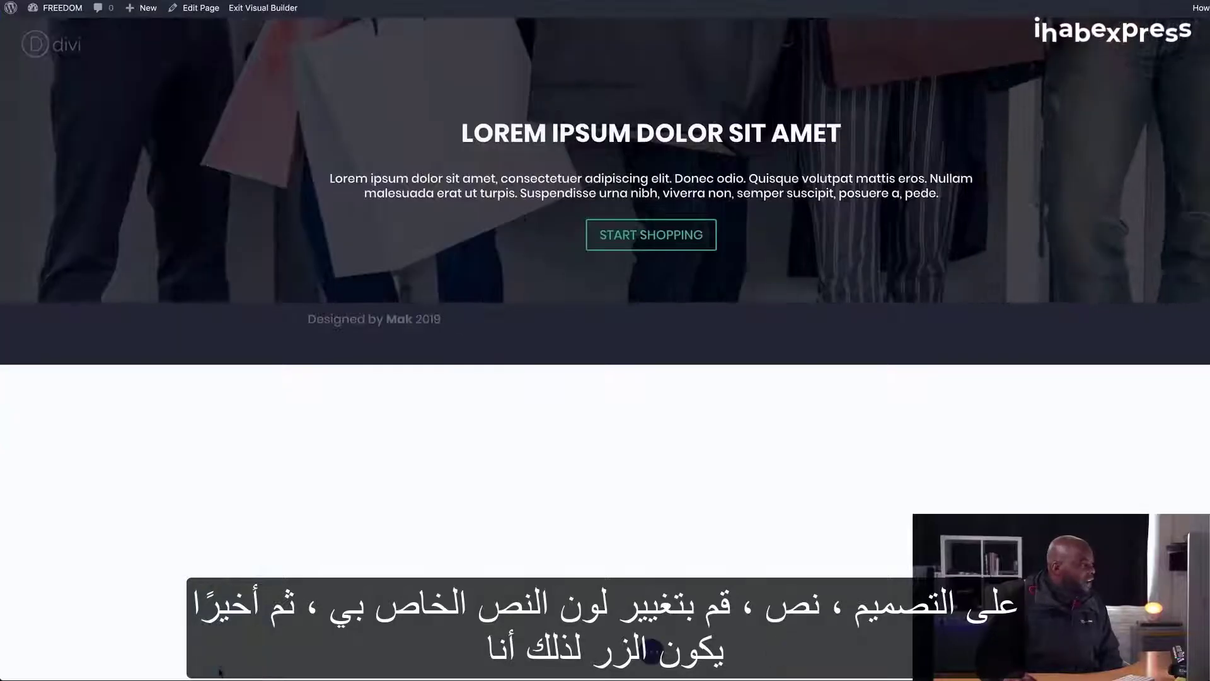
left_click(635, 226)
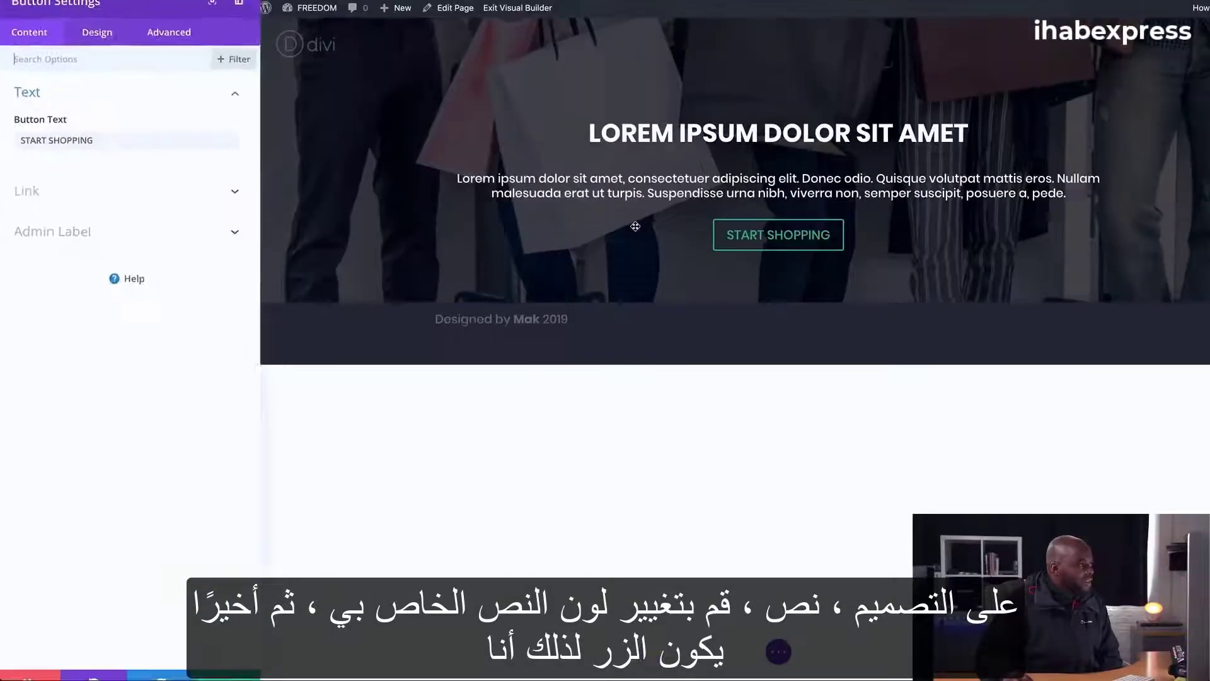
left_click(106, 53)
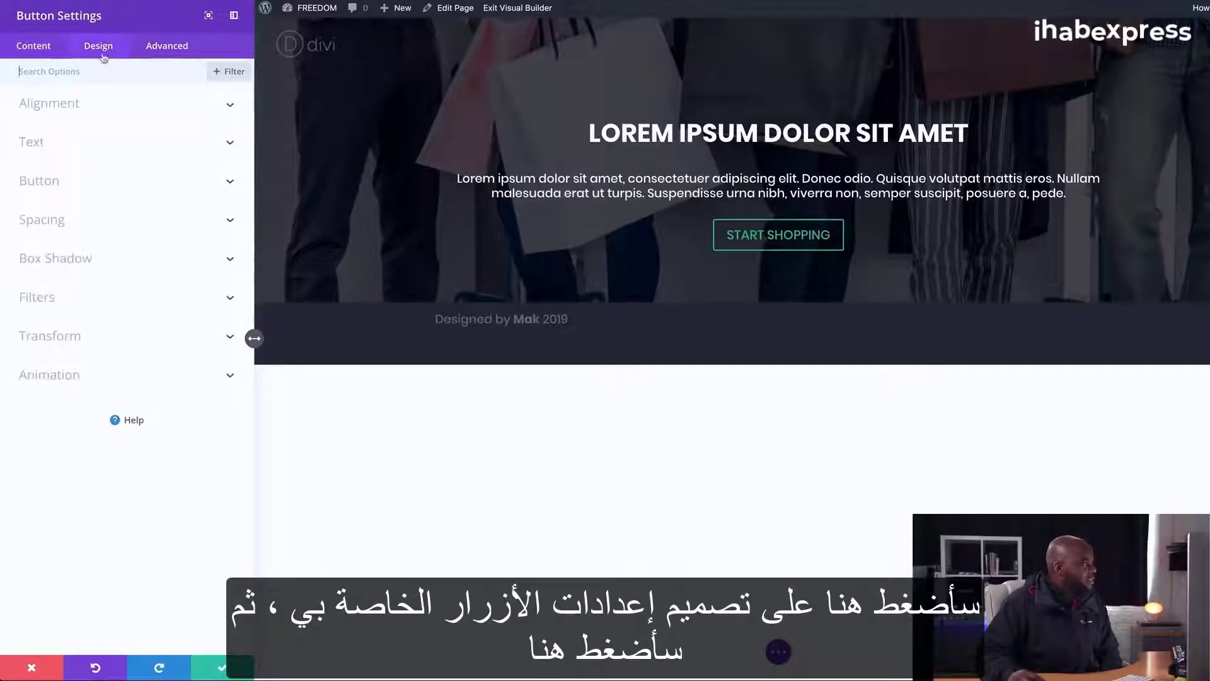
left_click(59, 184)
left_click(50, 234)
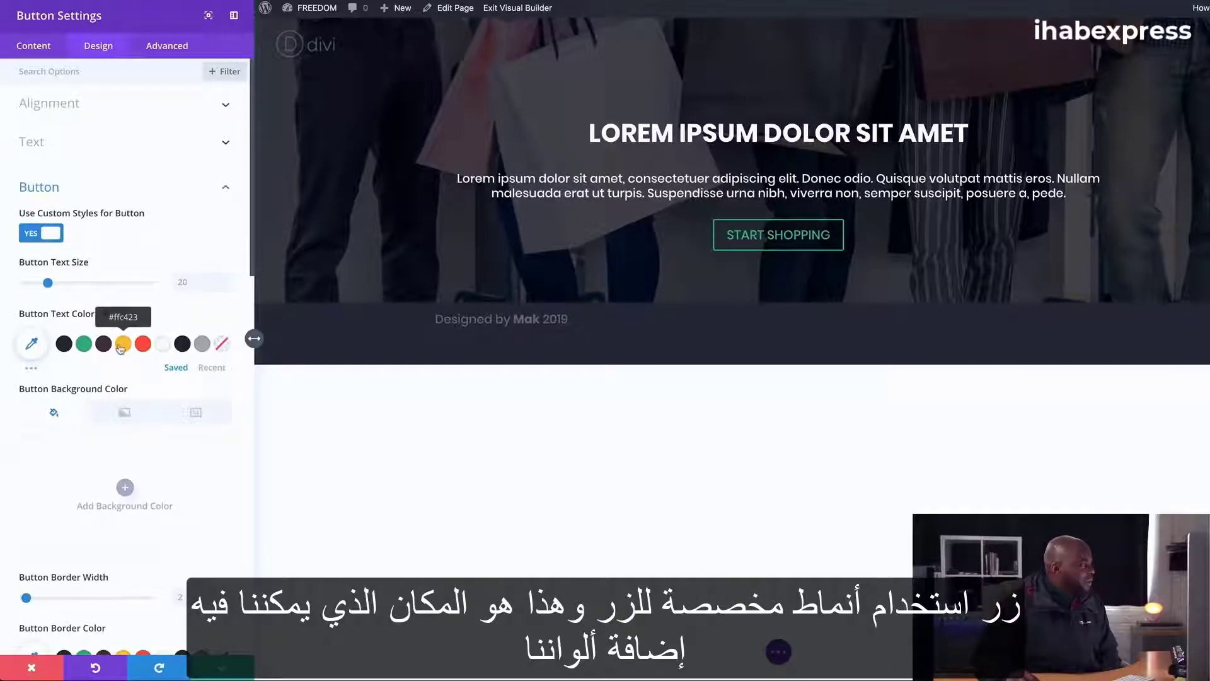
left_click(121, 346)
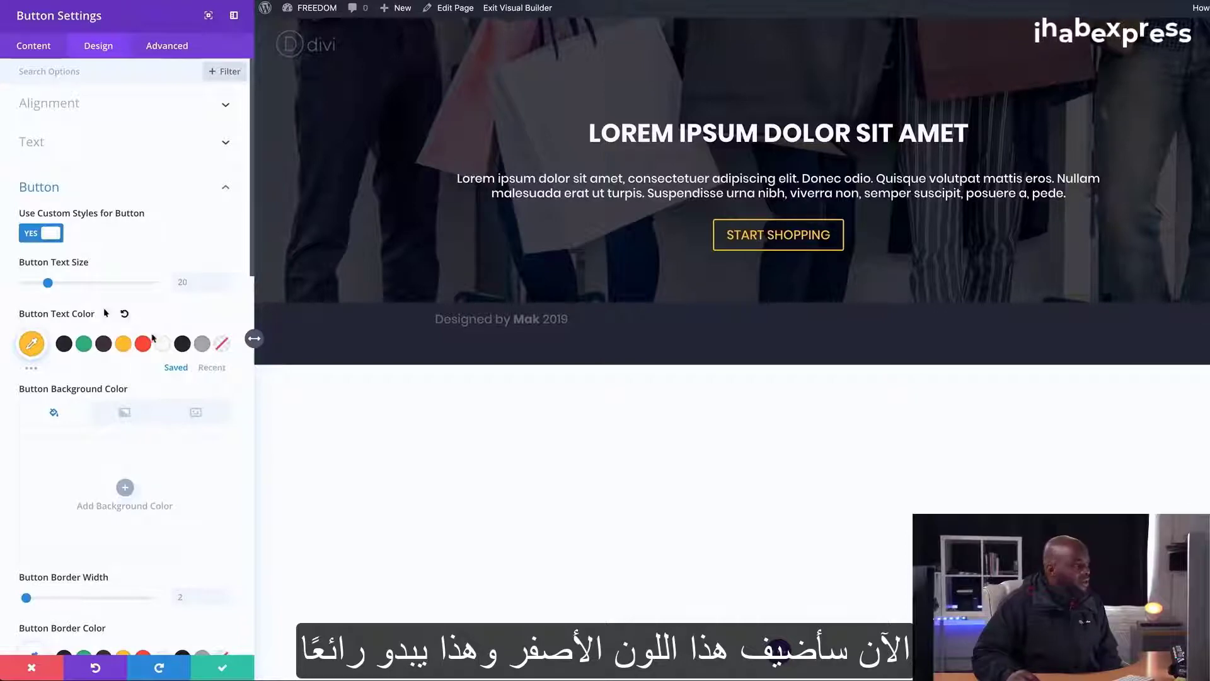
left_click(222, 671)
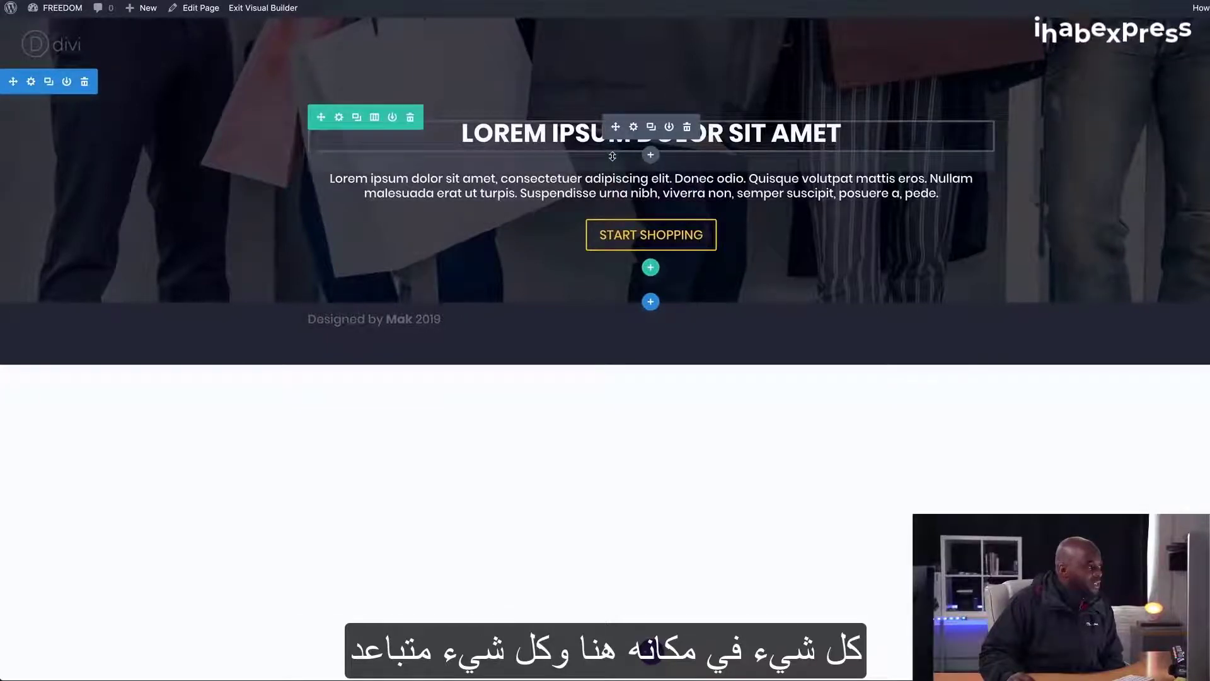
Step: Reduce the spacing below the heading and delete the empty section above the footer, saving the page
left_click_drag(612, 155, 613, 145)
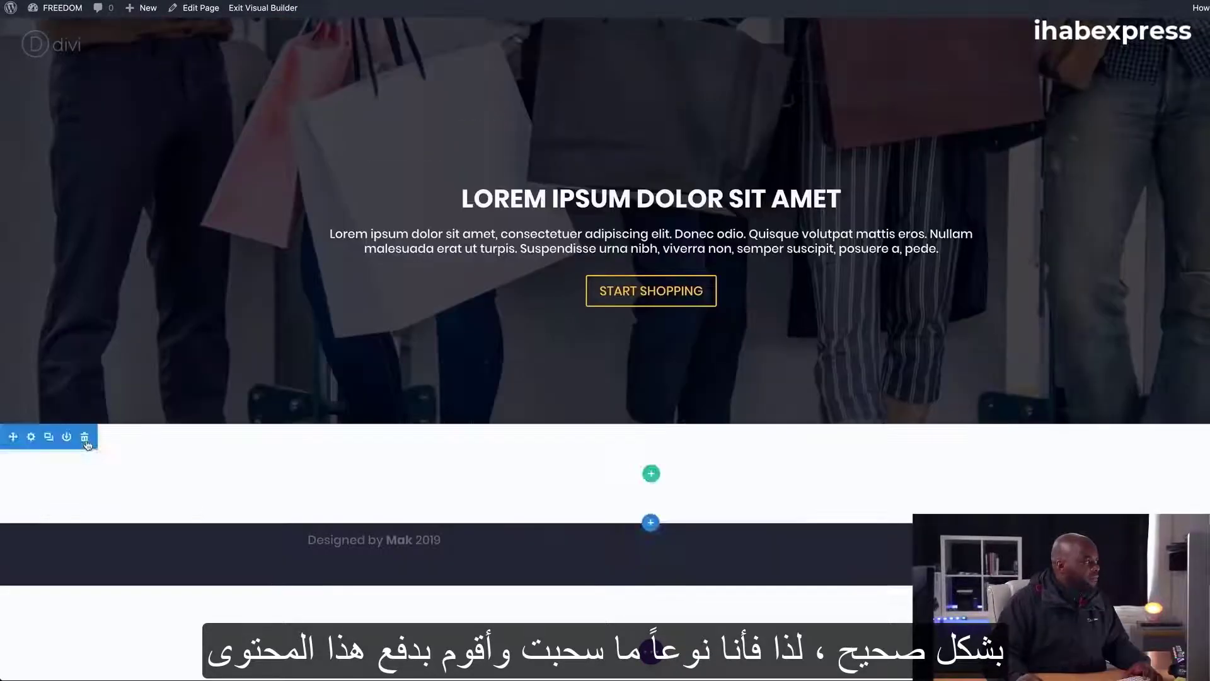
left_click(85, 438)
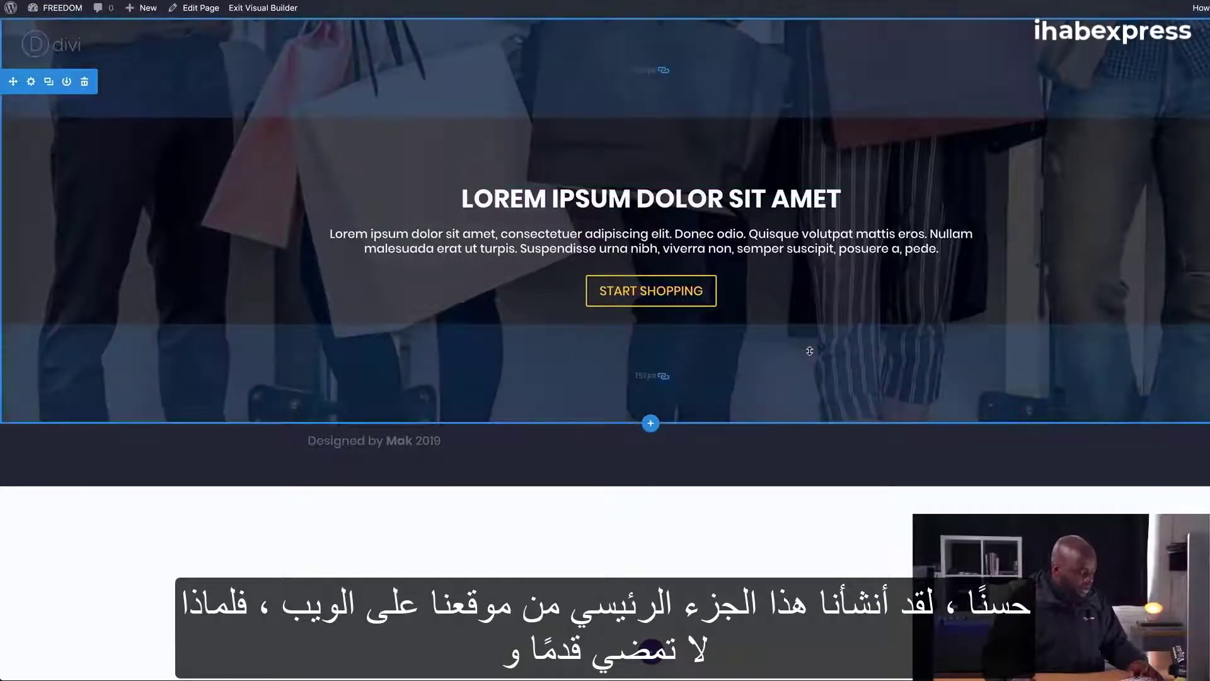
key("super+s")
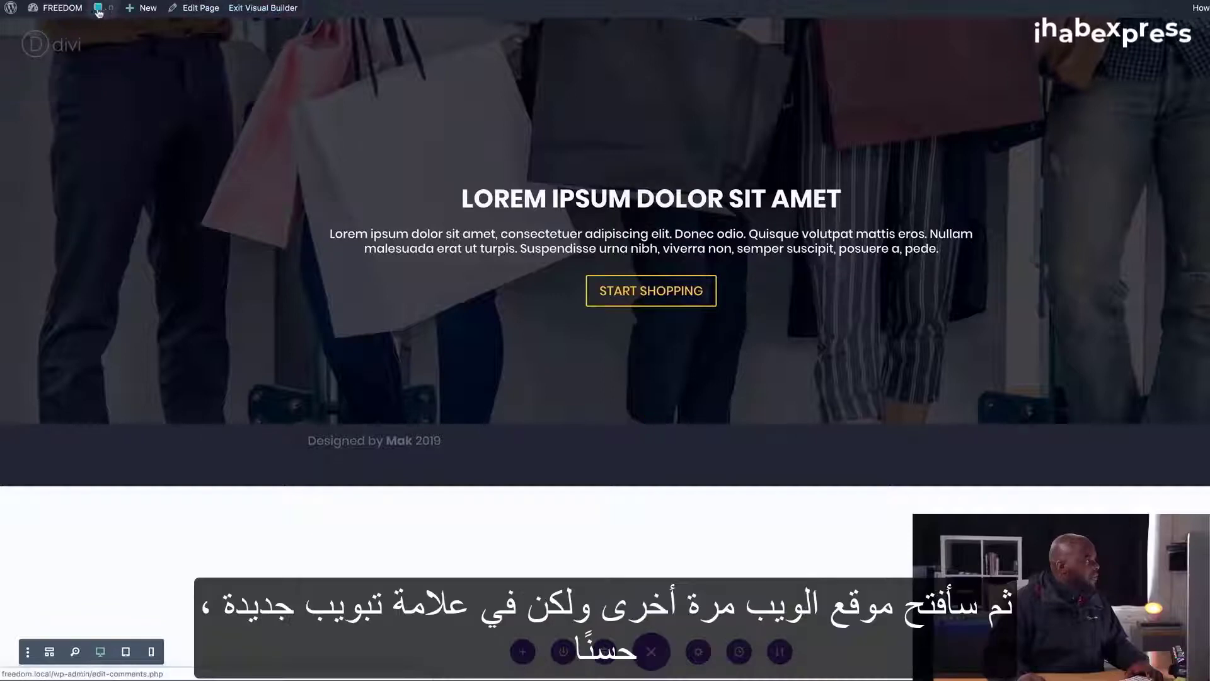
Step: Start a new product from the site's WordPress dashboard and name it "Show One"
mouse_move(56, 24)
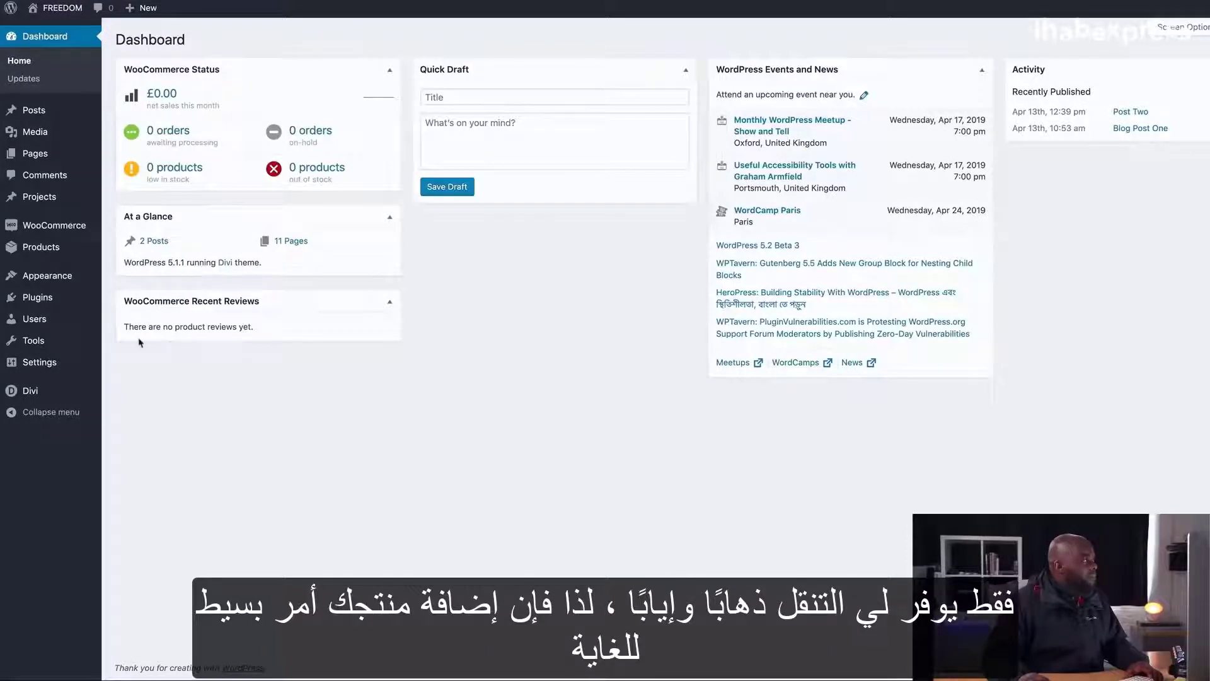
mouse_move(71, 254)
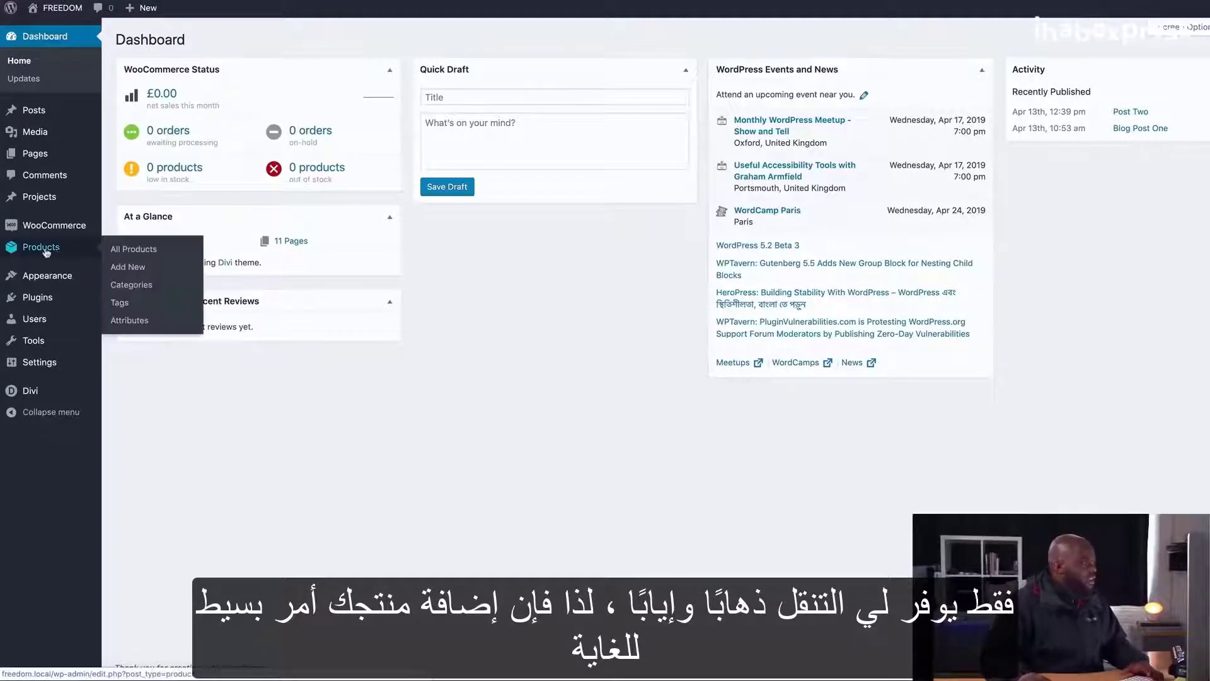
left_click(135, 267)
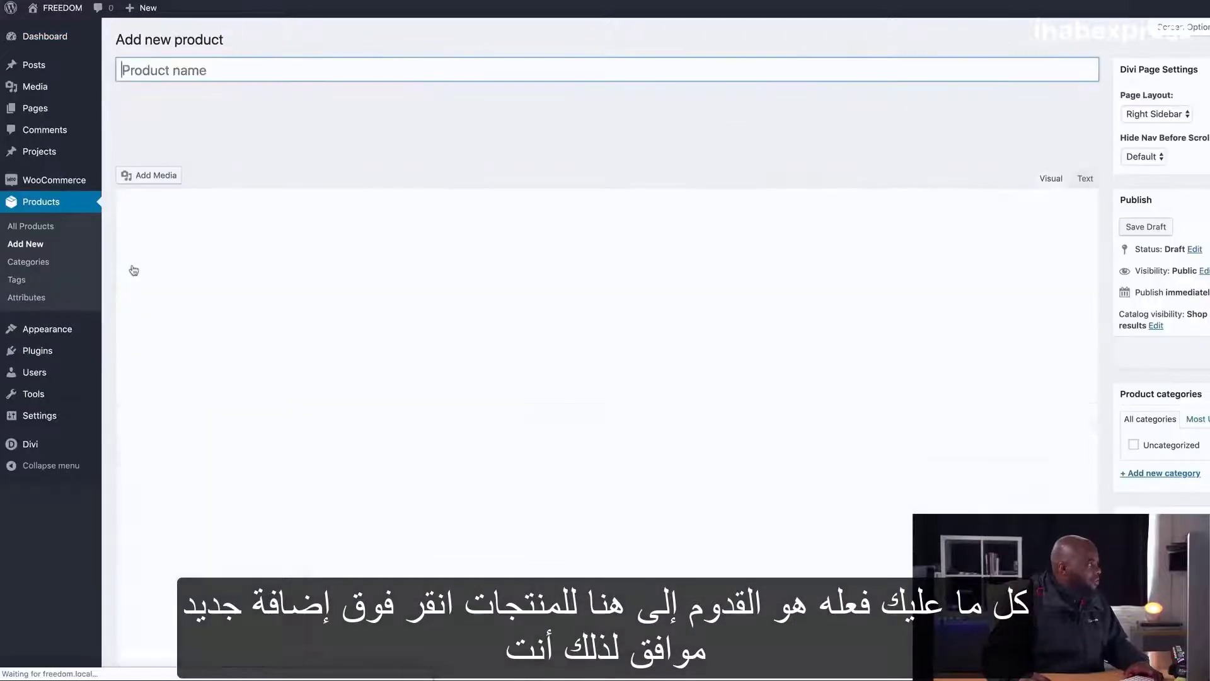
left_click(209, 70)
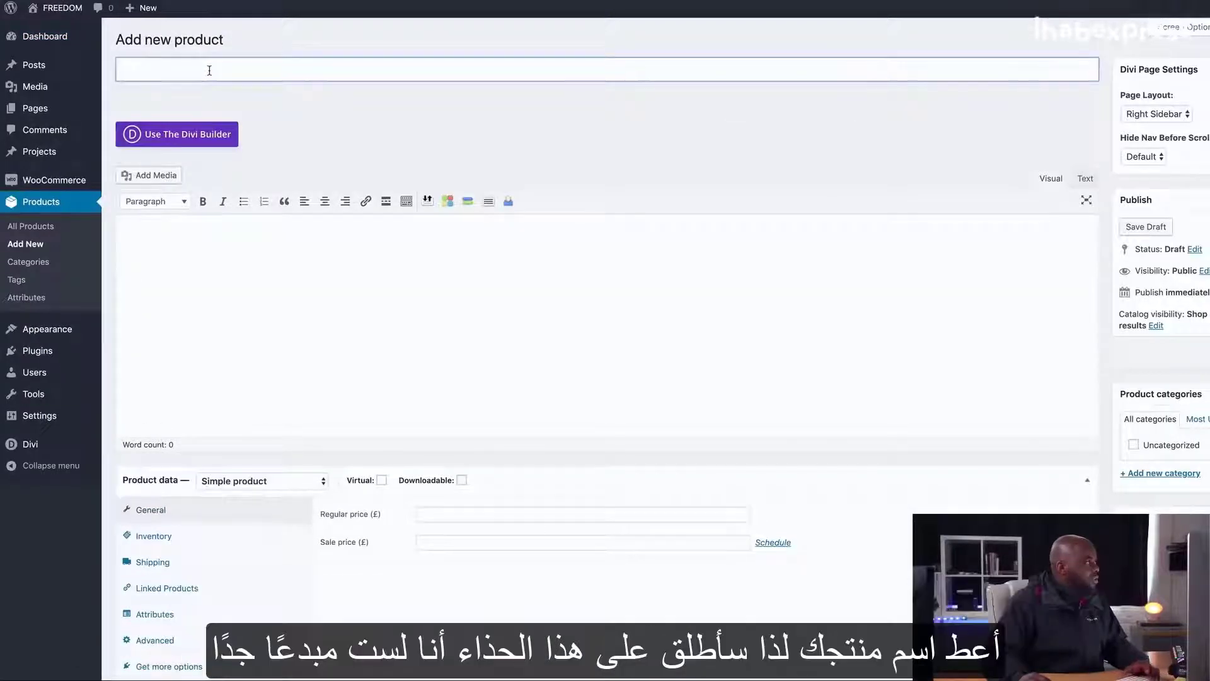
type("SH")
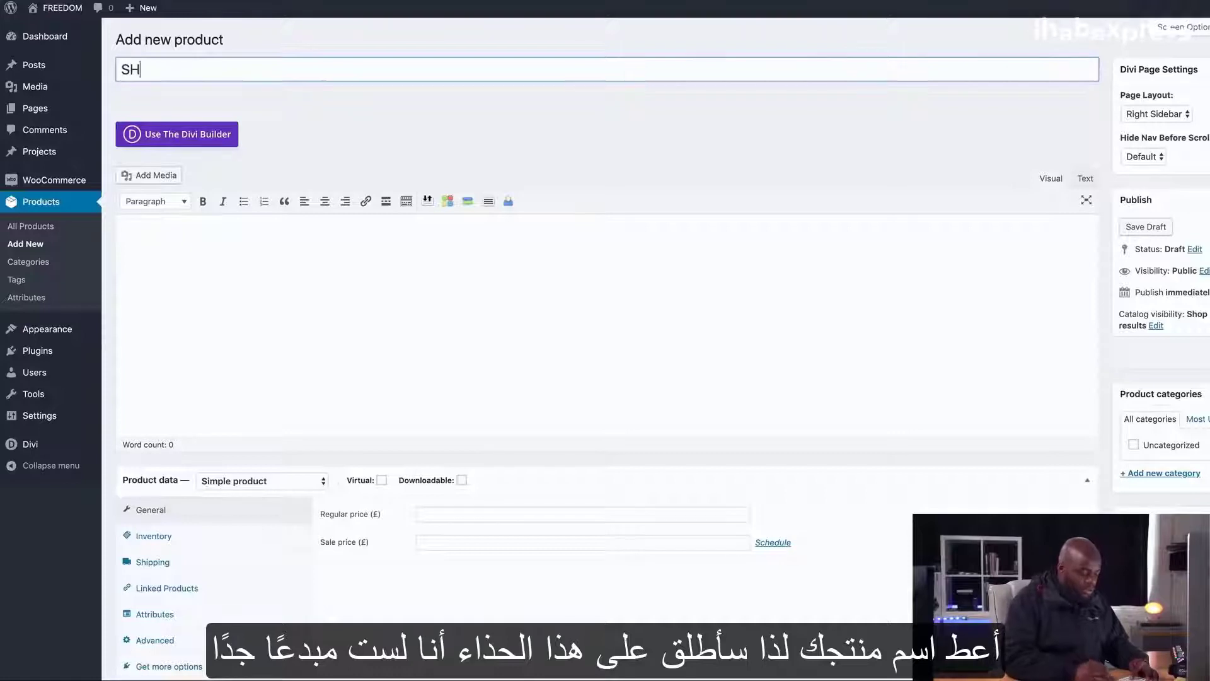
type("o")
key("BackSpace")
key("BackSpace")
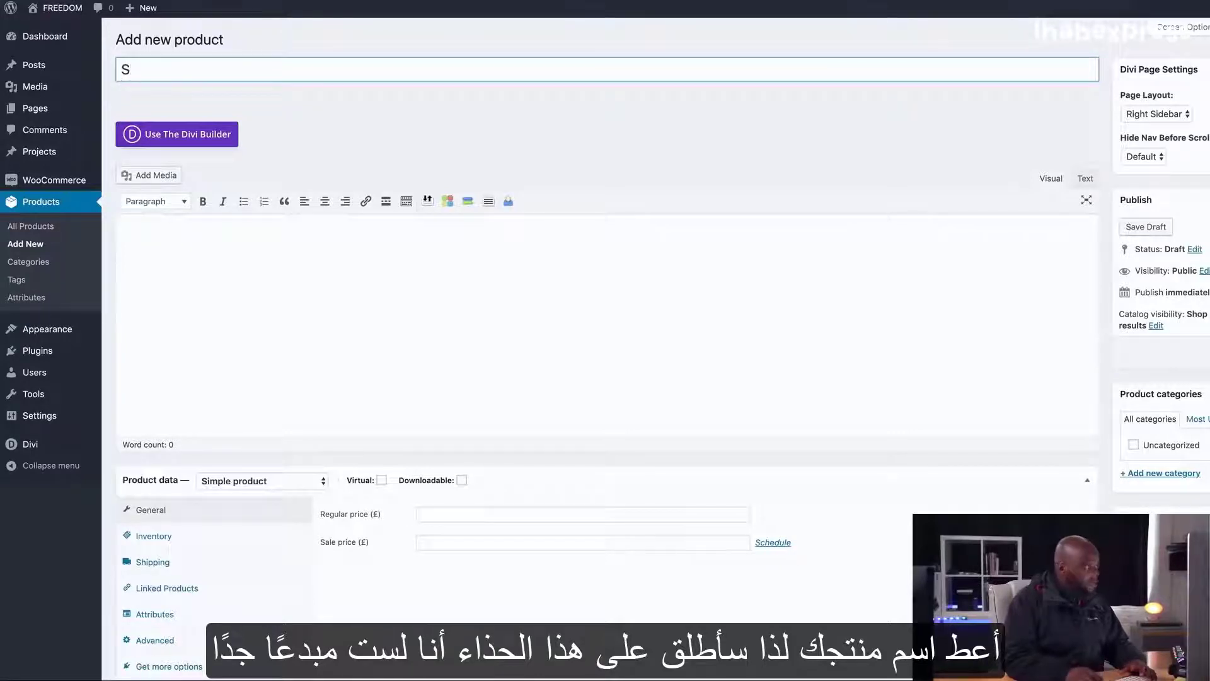
type("how O")
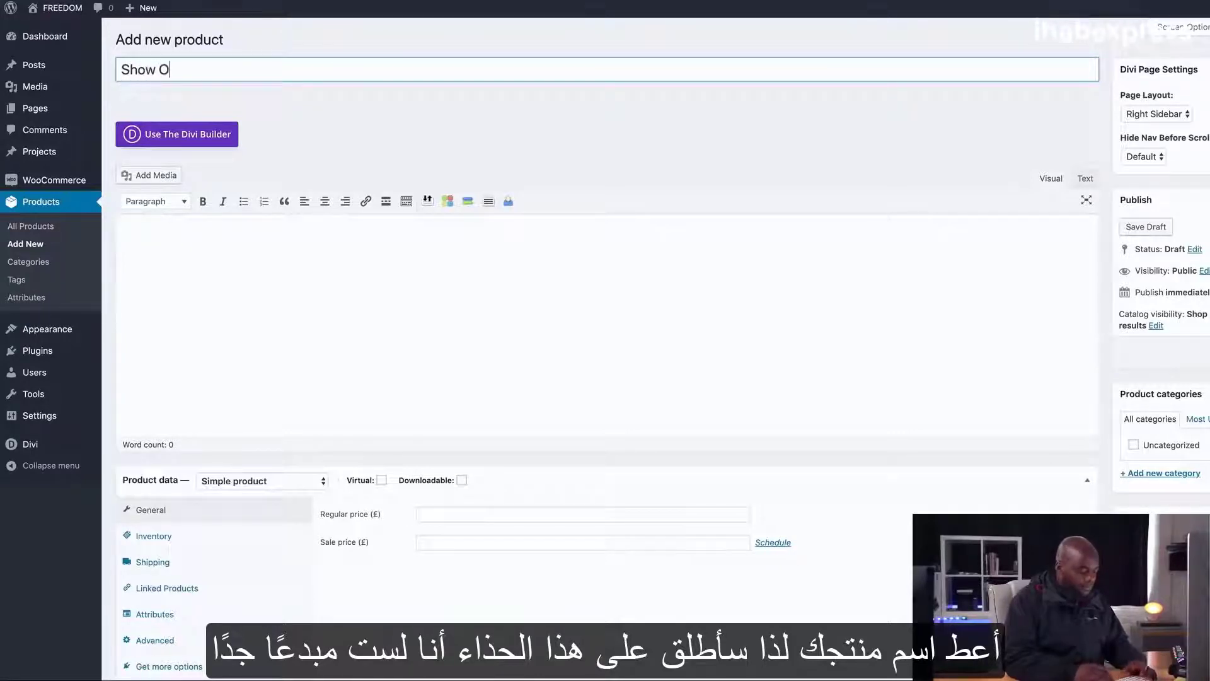
type("ne")
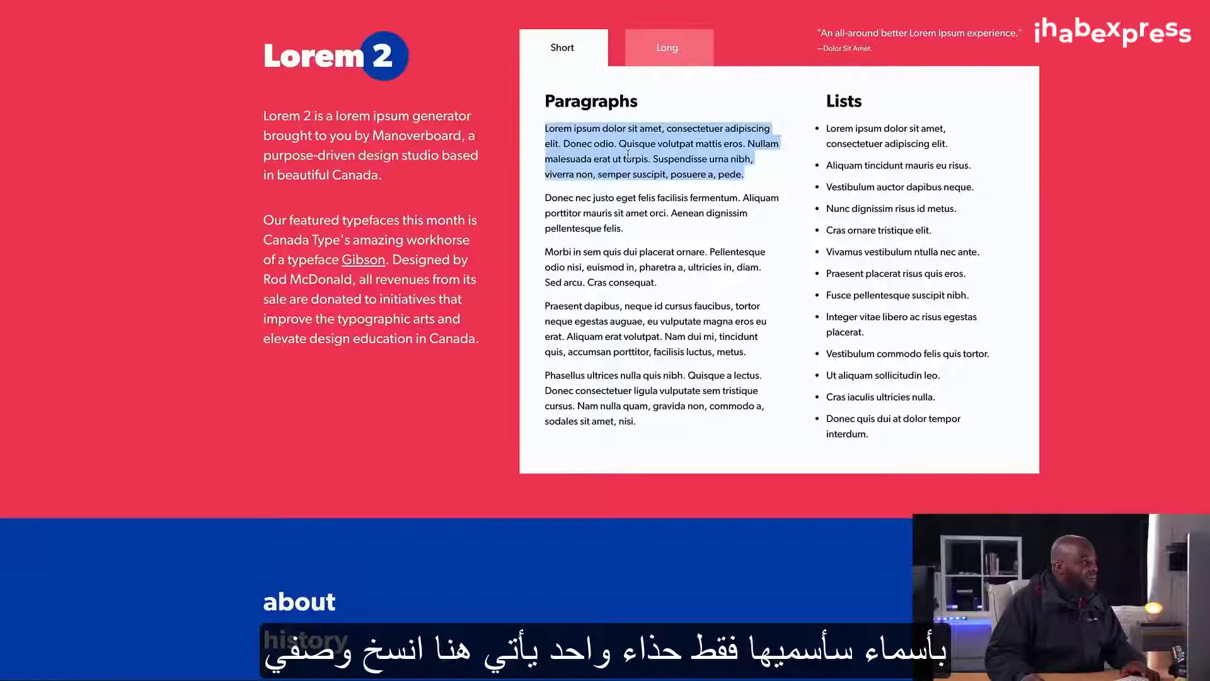
Step: Copy the first Lorem ipsum paragraph from the Lorem 2 site and paste it as the product's main description
right_click(628, 154)
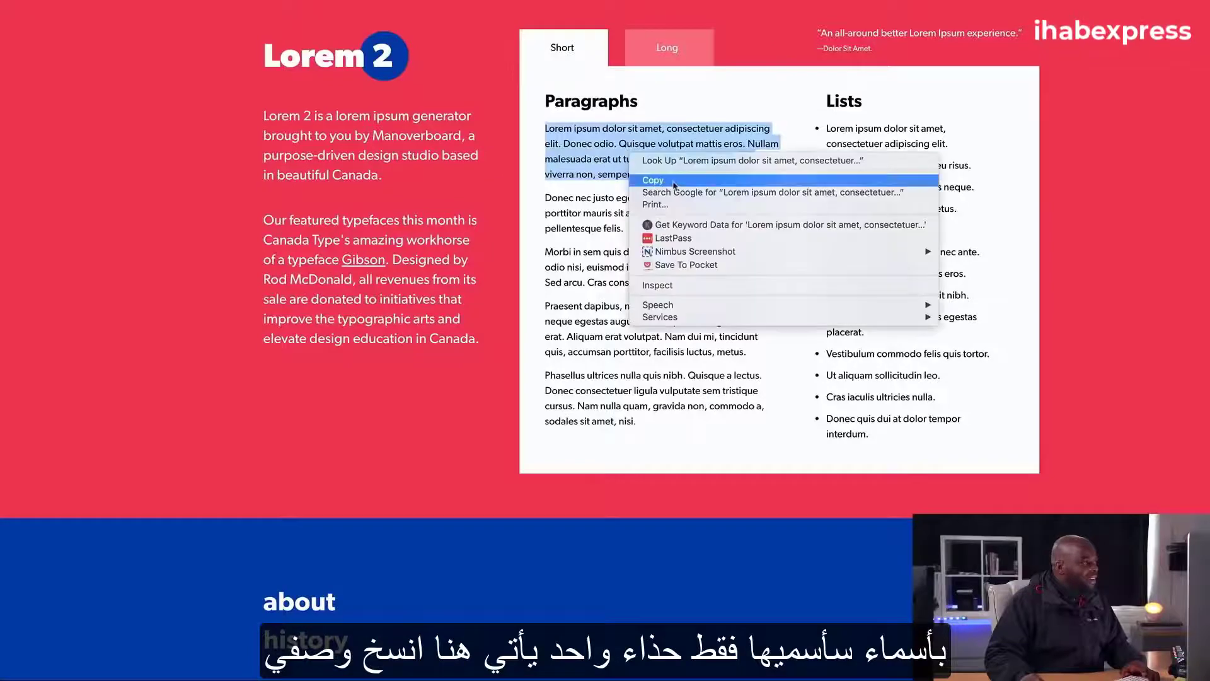
left_click(637, 182)
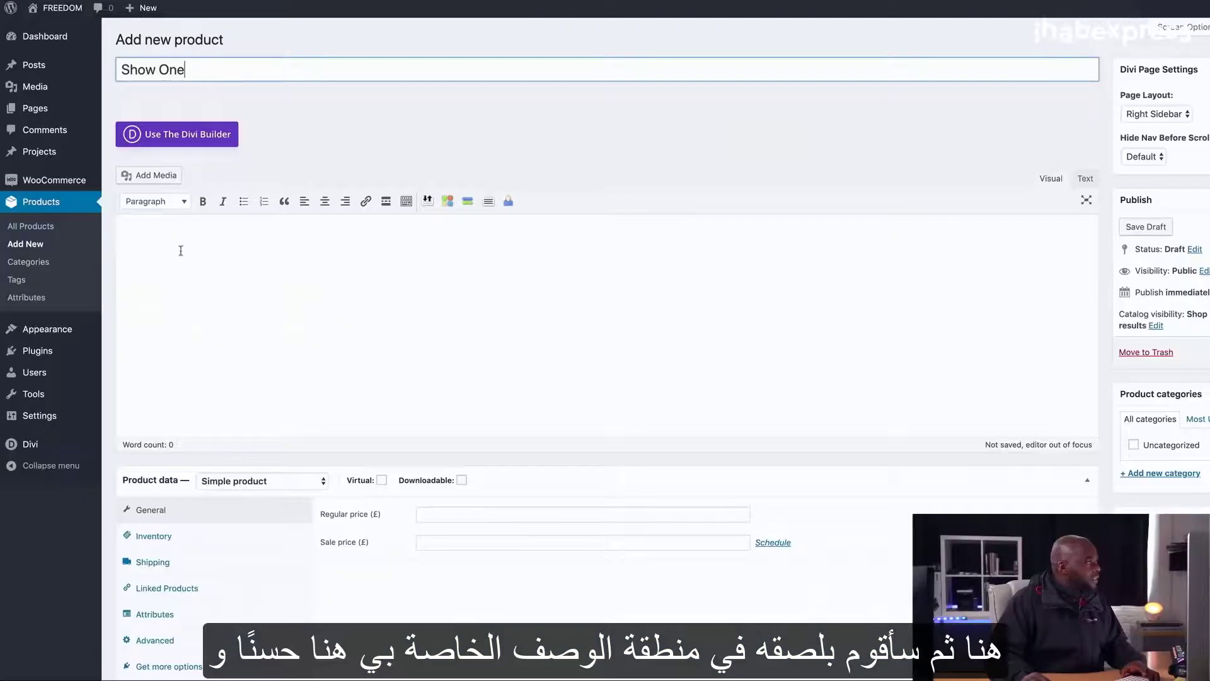
left_click(181, 251)
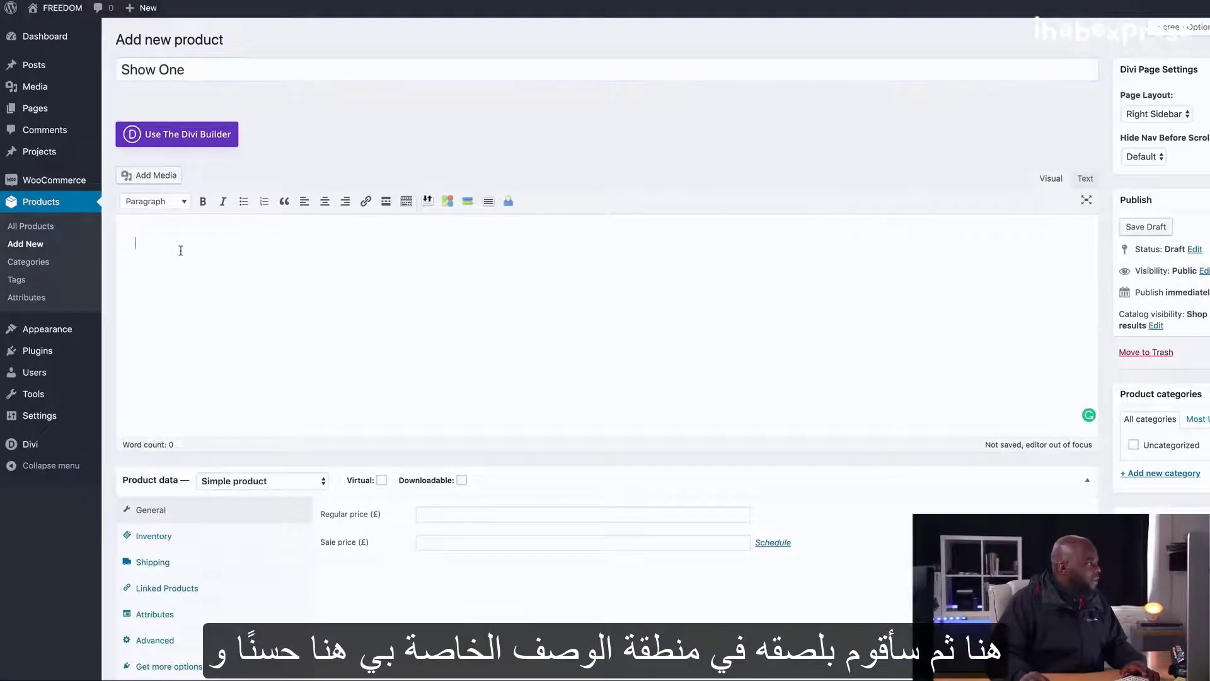
key("ctrl+v")
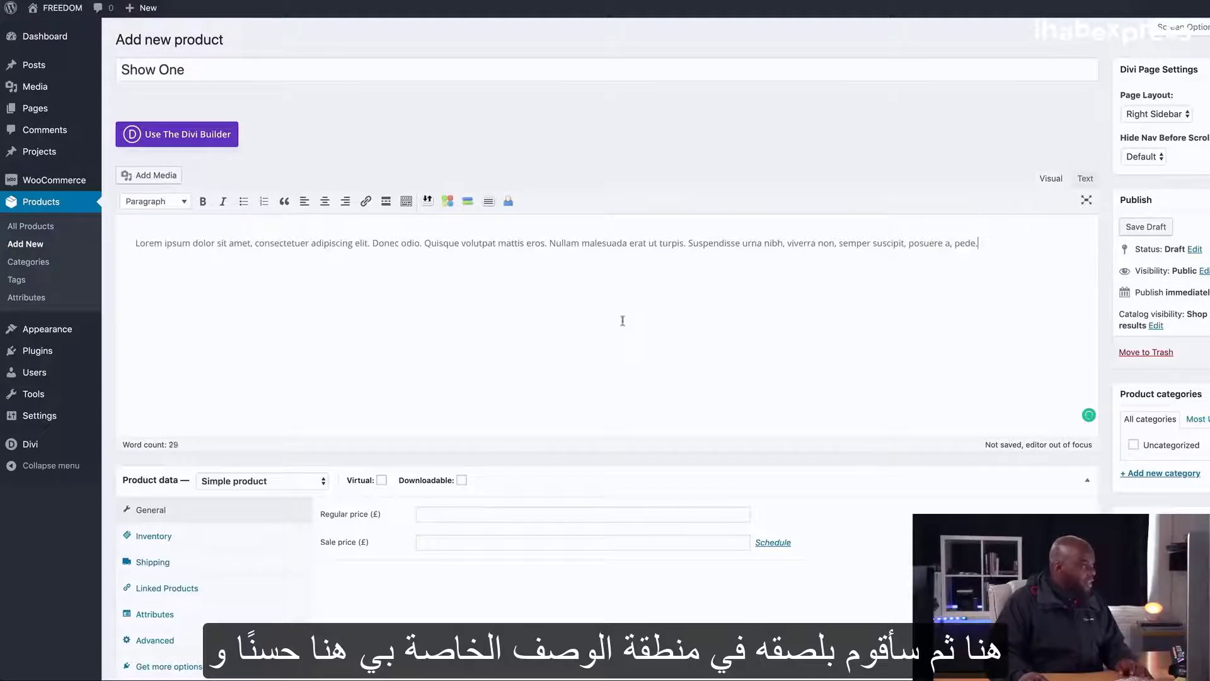
Step: Set the product's regular price to £999
scroll(643, 351, "down", 5)
left_click(443, 211)
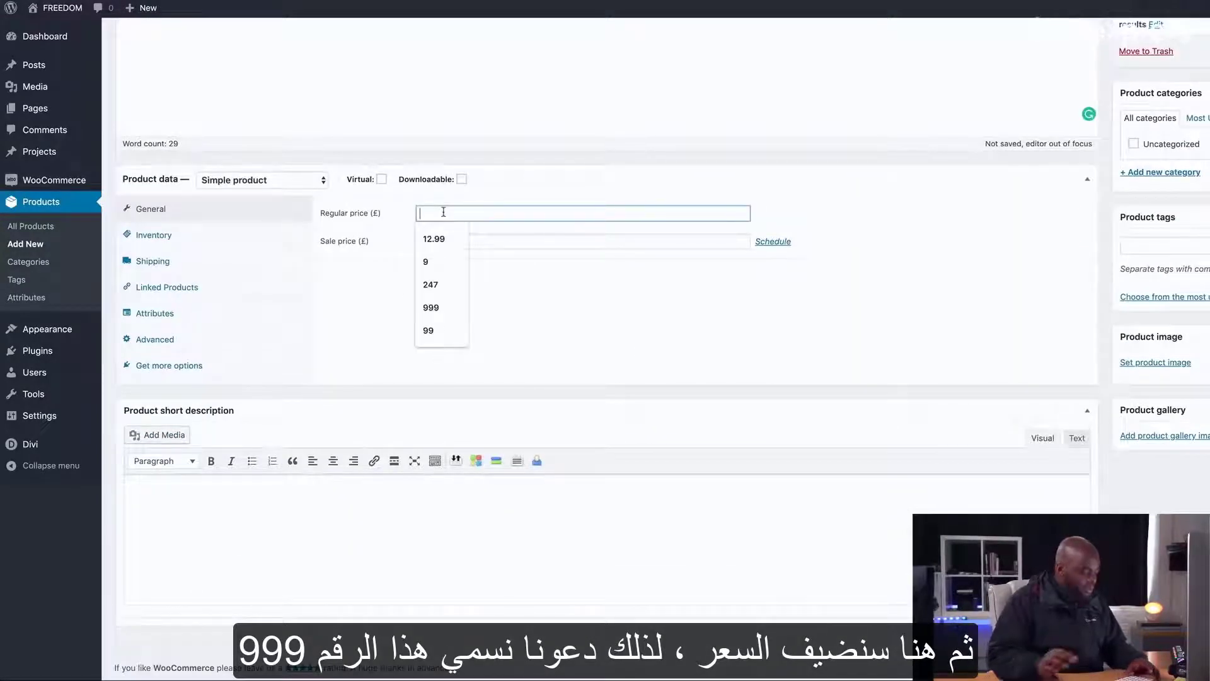
type("99")
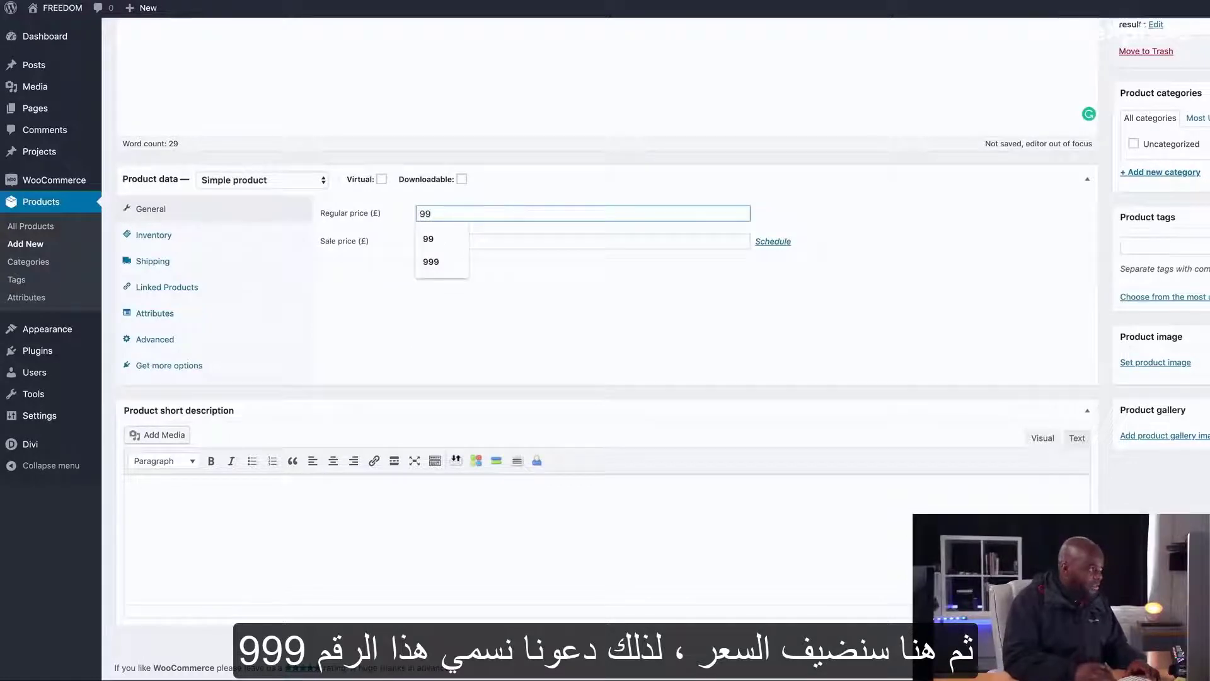
type("9")
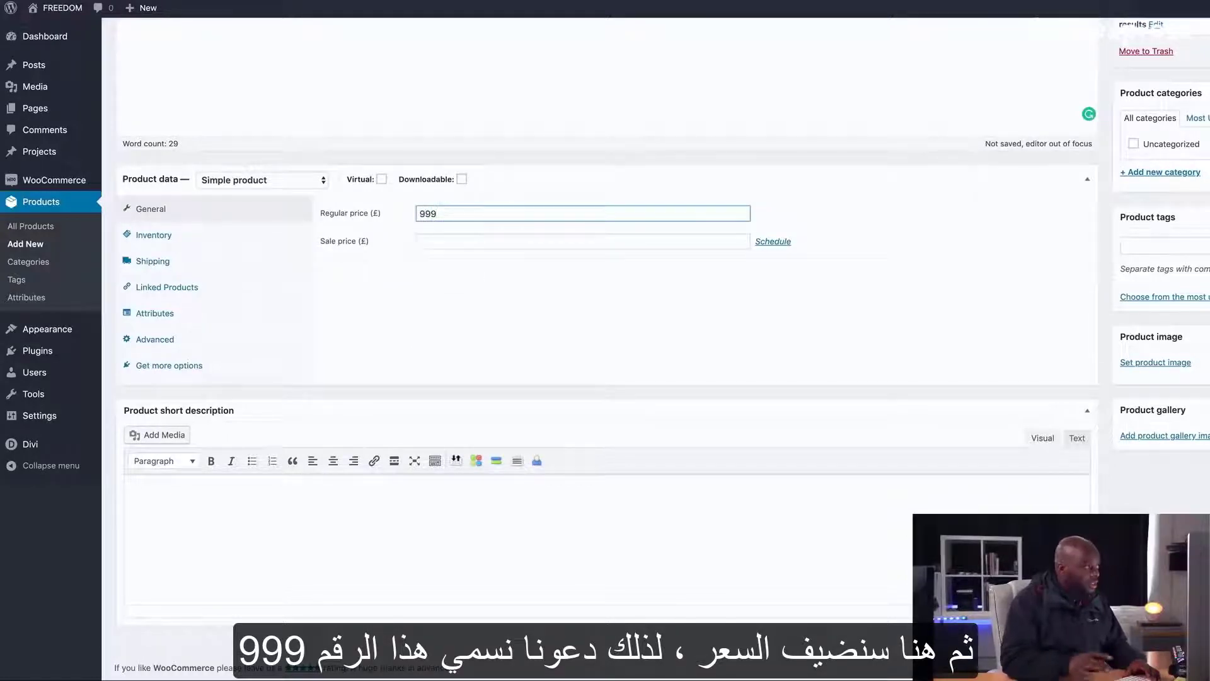
Step: Complete the regular price as 999.00 and set the sale price to £799.00
type(".00")
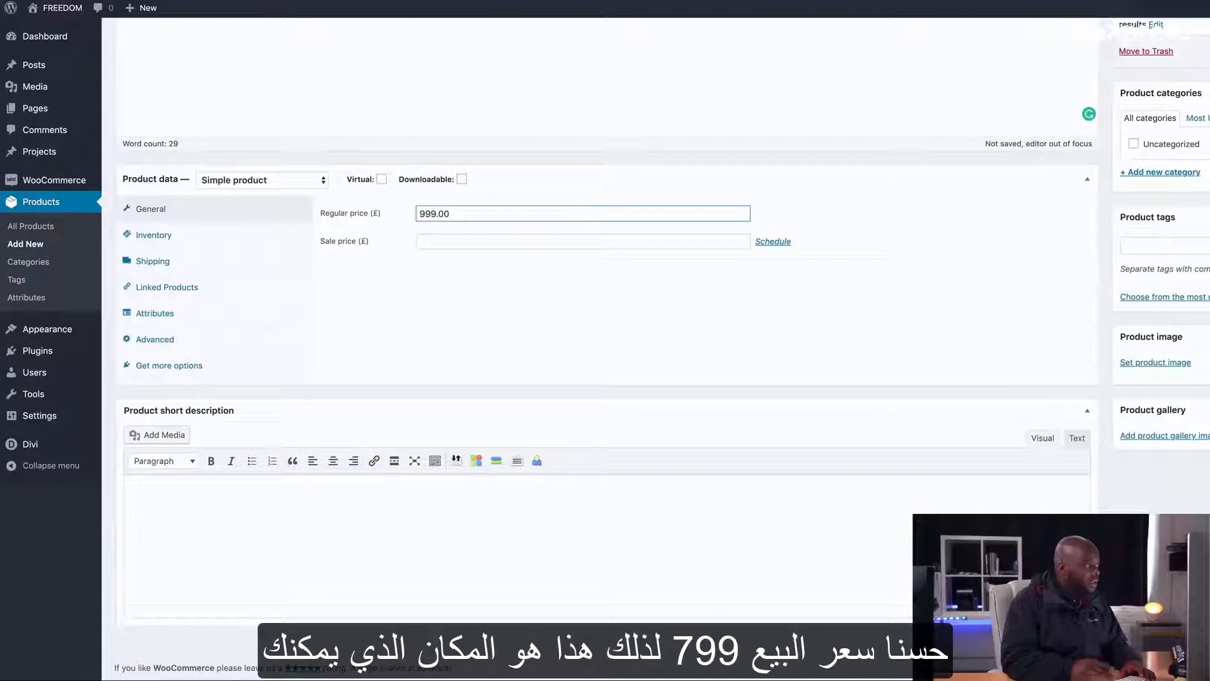
left_click(440, 237)
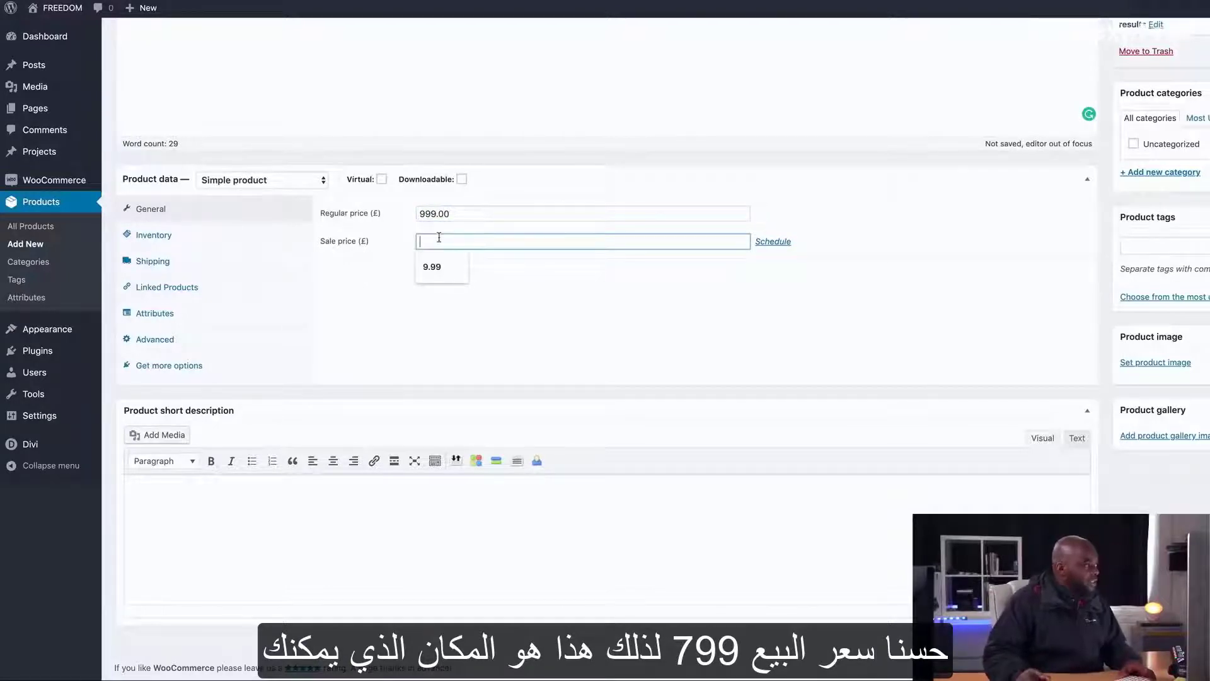
type("799.")
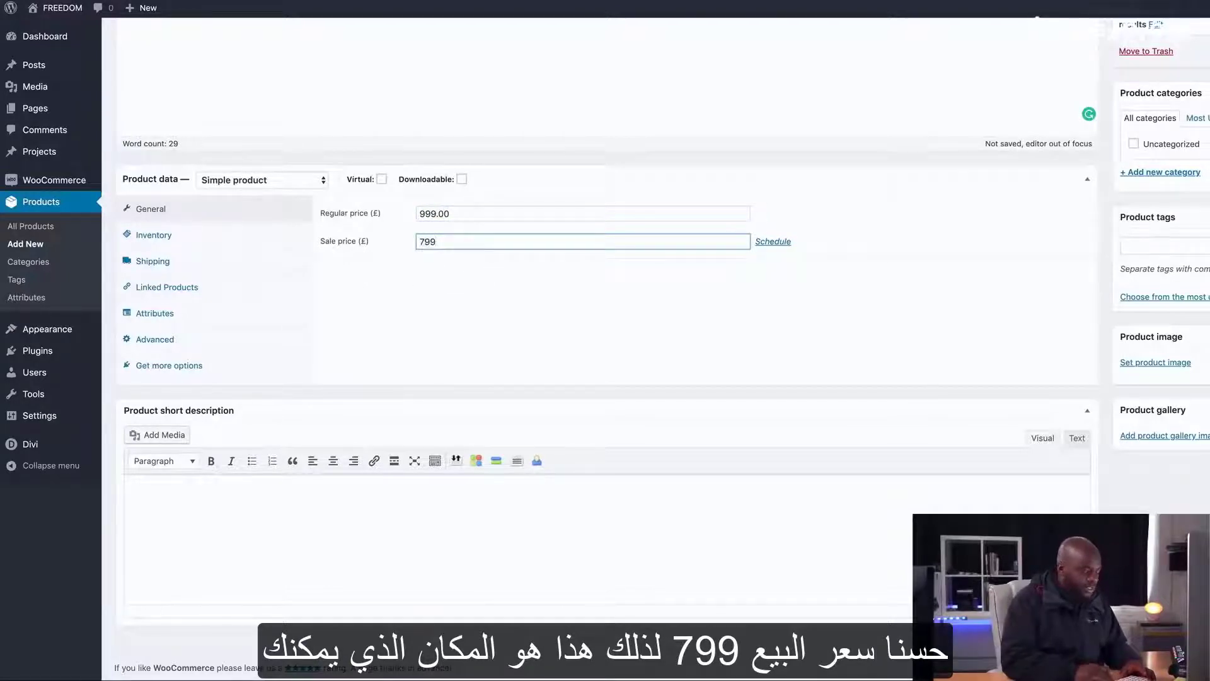
type("00")
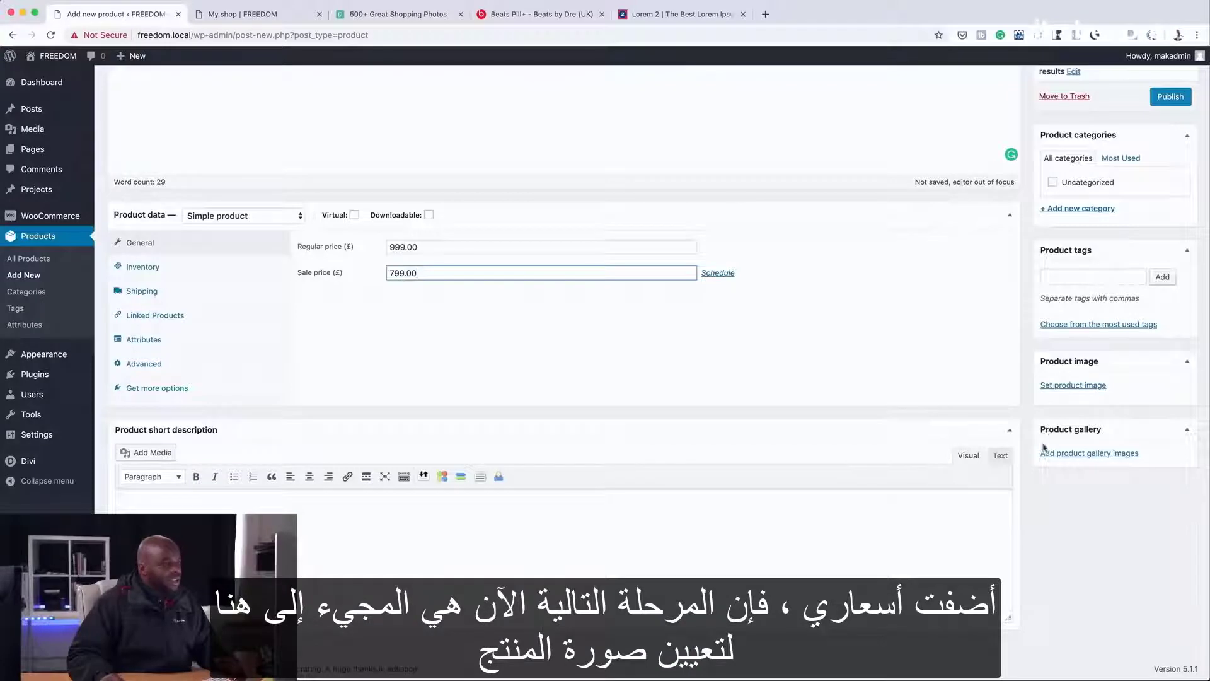
Step: Set the product image to the media library photo of tan leather shoes beside a folded patterned shirt
left_click(1069, 386)
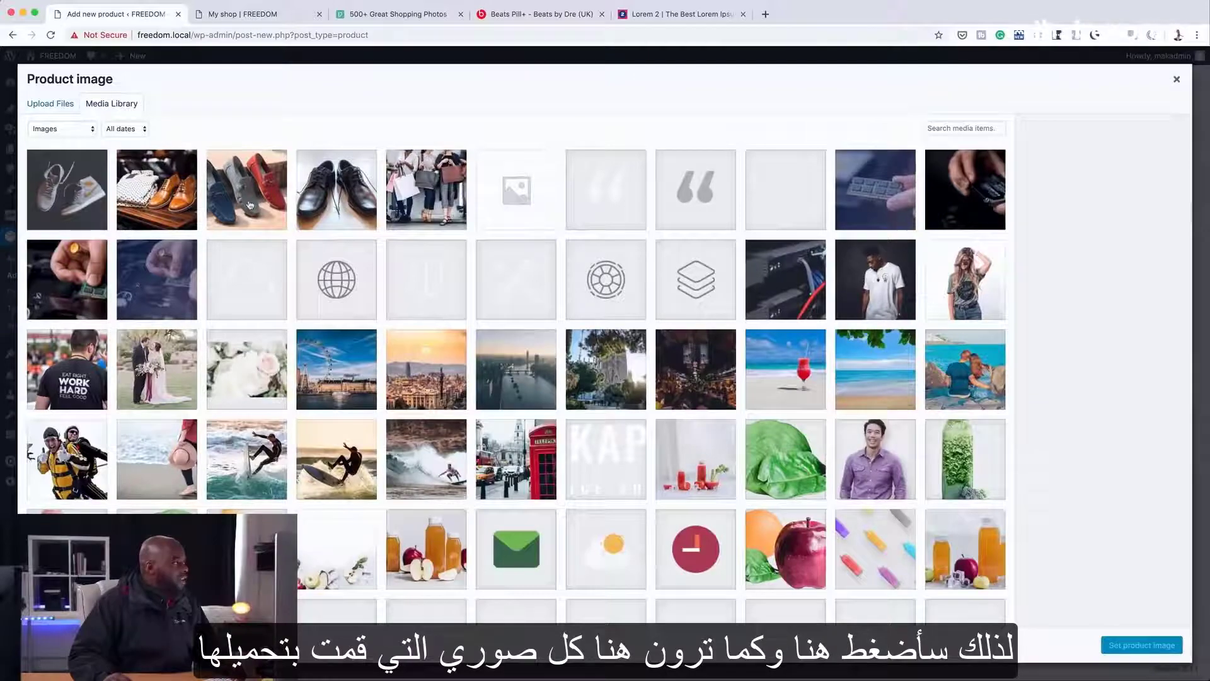
left_click(172, 203)
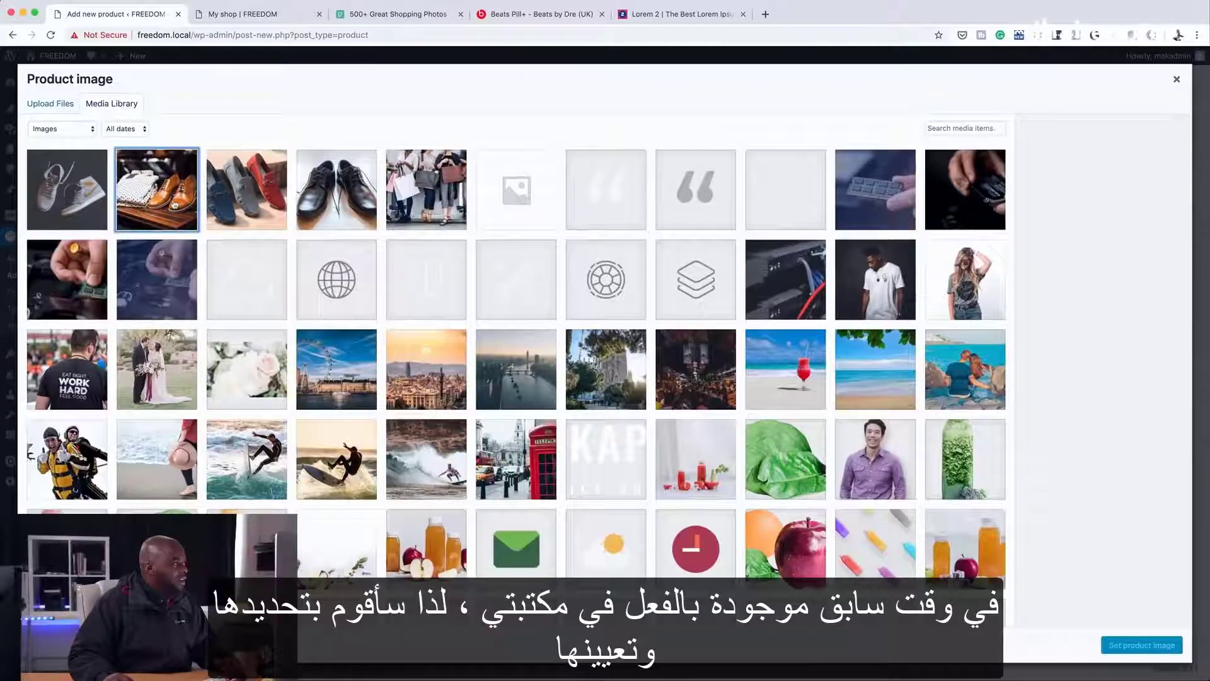
left_click(1129, 647)
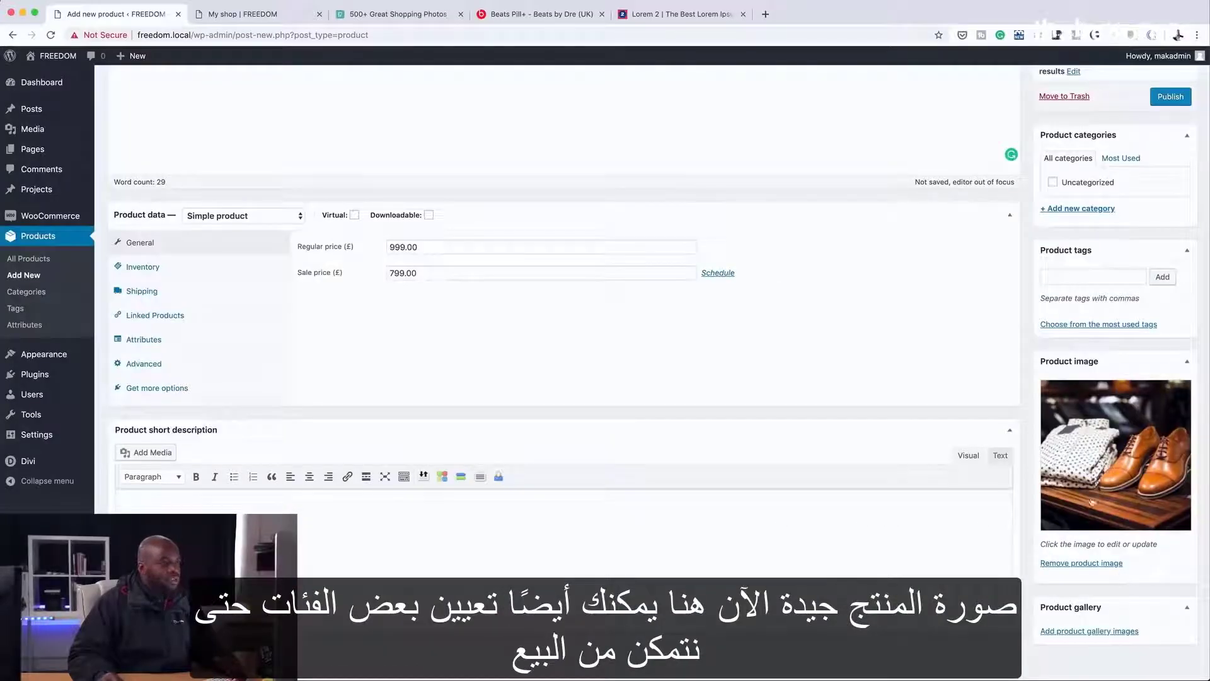
Step: Create the product categories Mens, Women and Kids for this product
left_click(1080, 211)
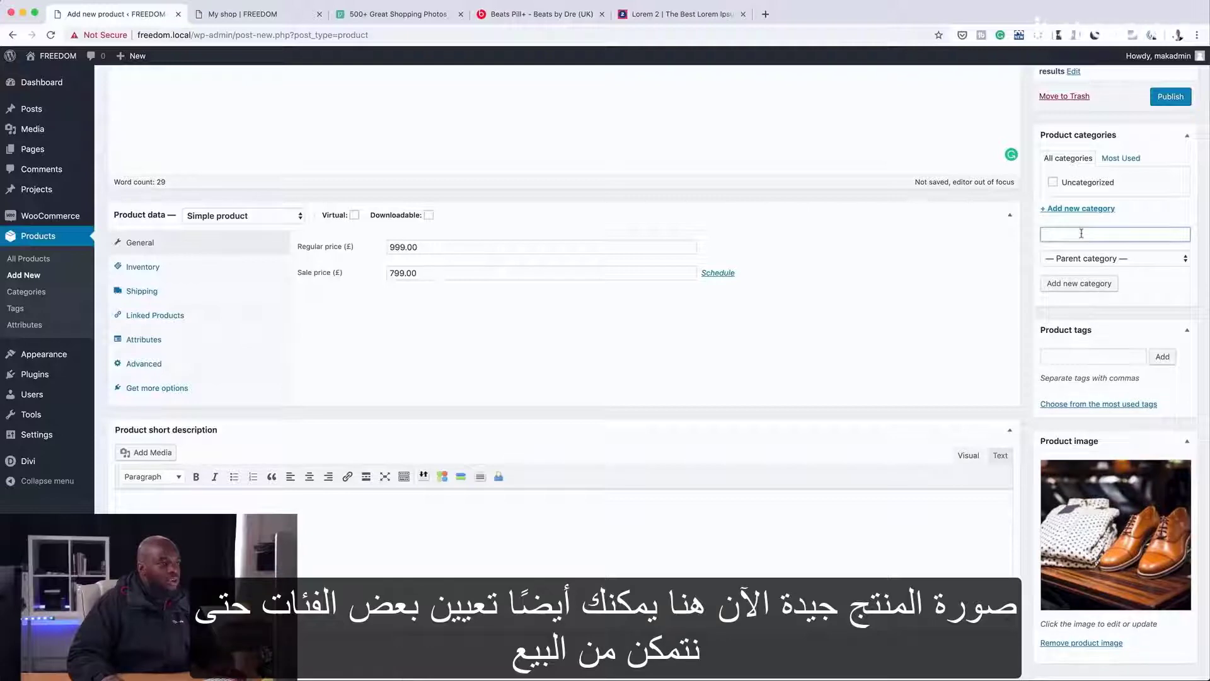
type("Men")
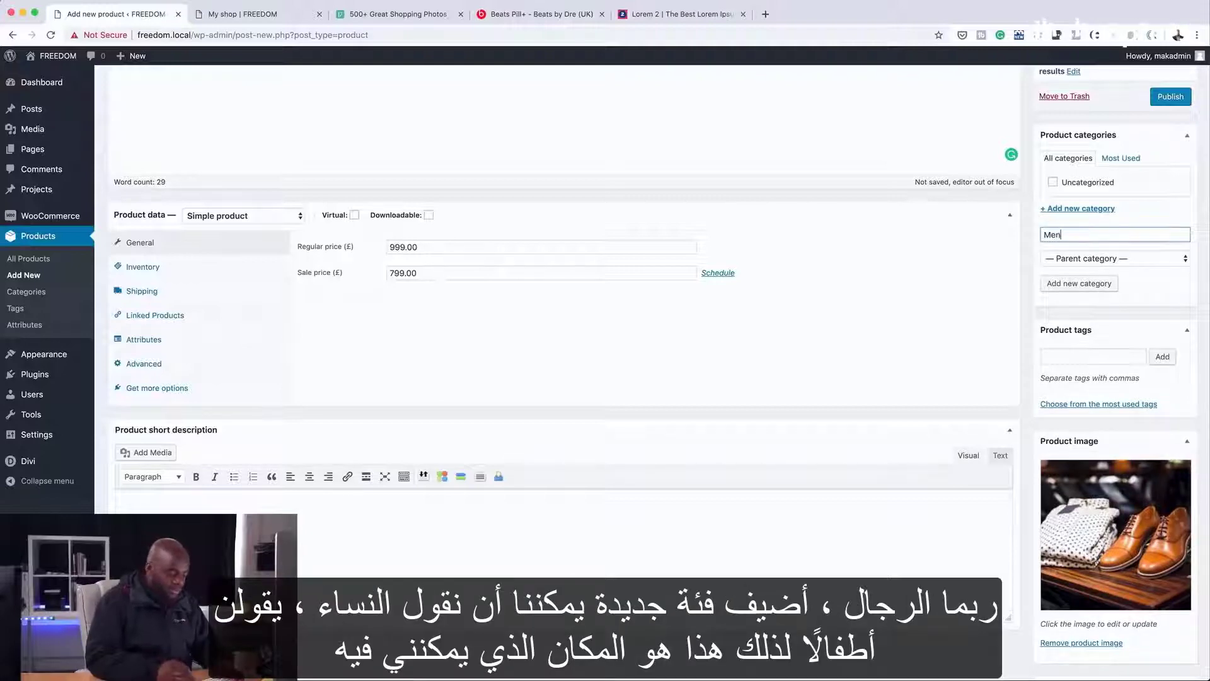
type("s")
left_click(1094, 281)
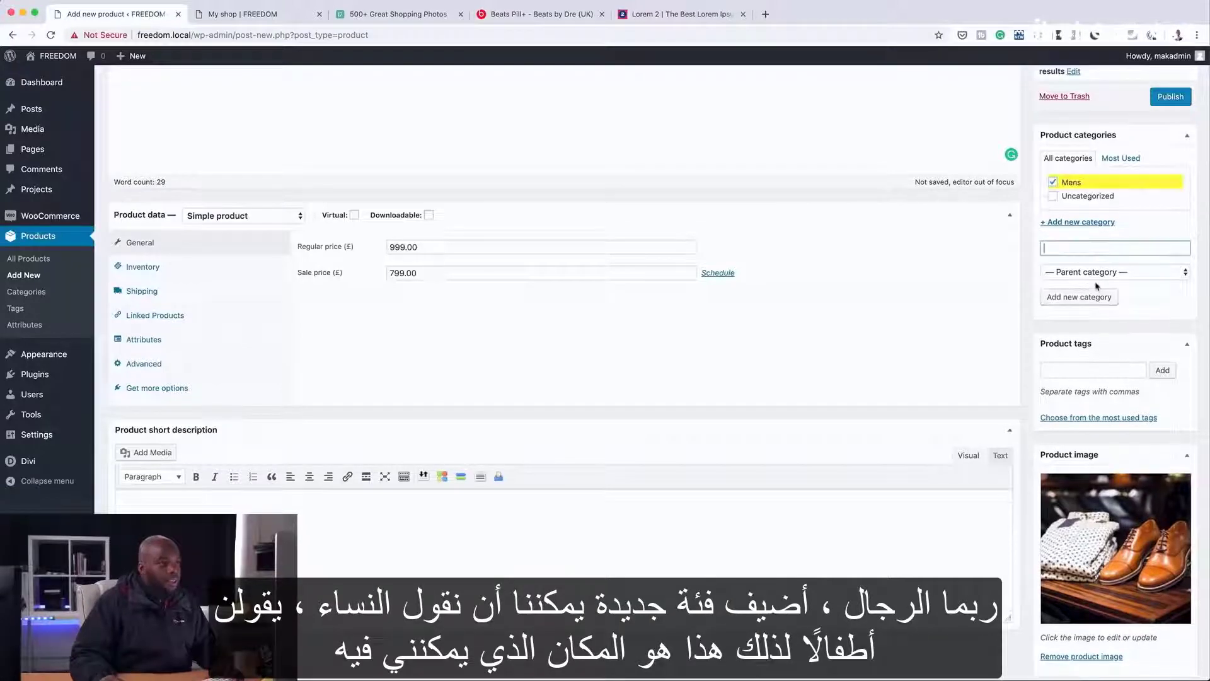
type("W")
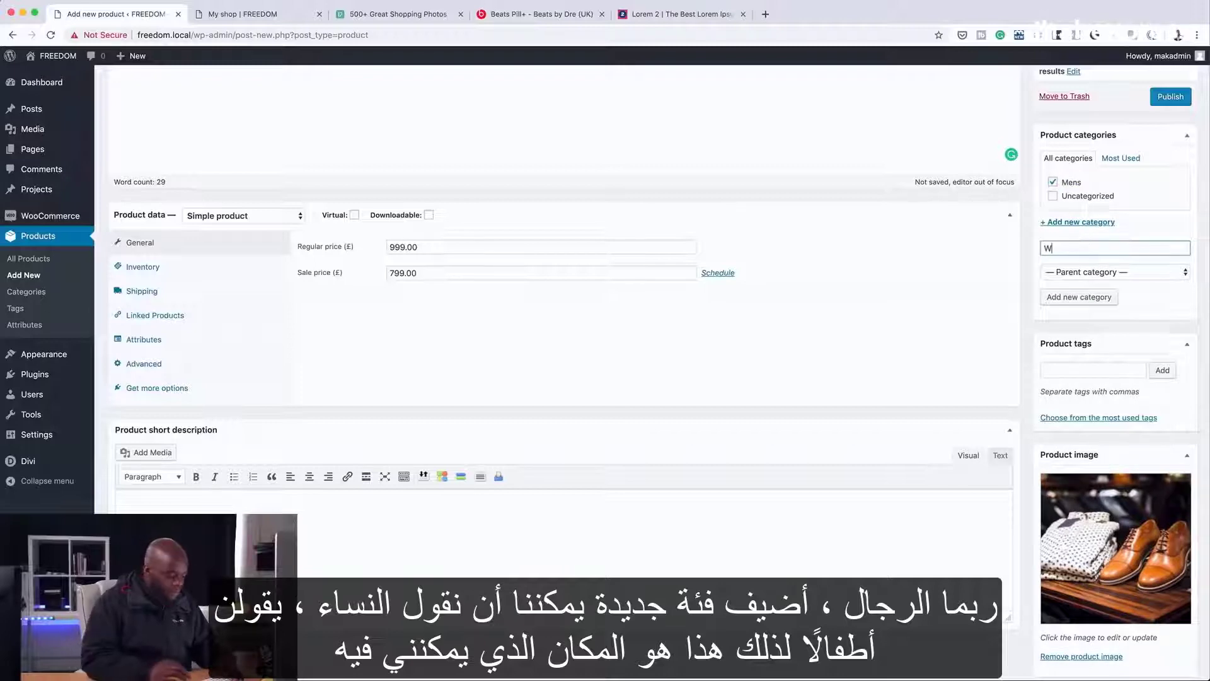
type("omen")
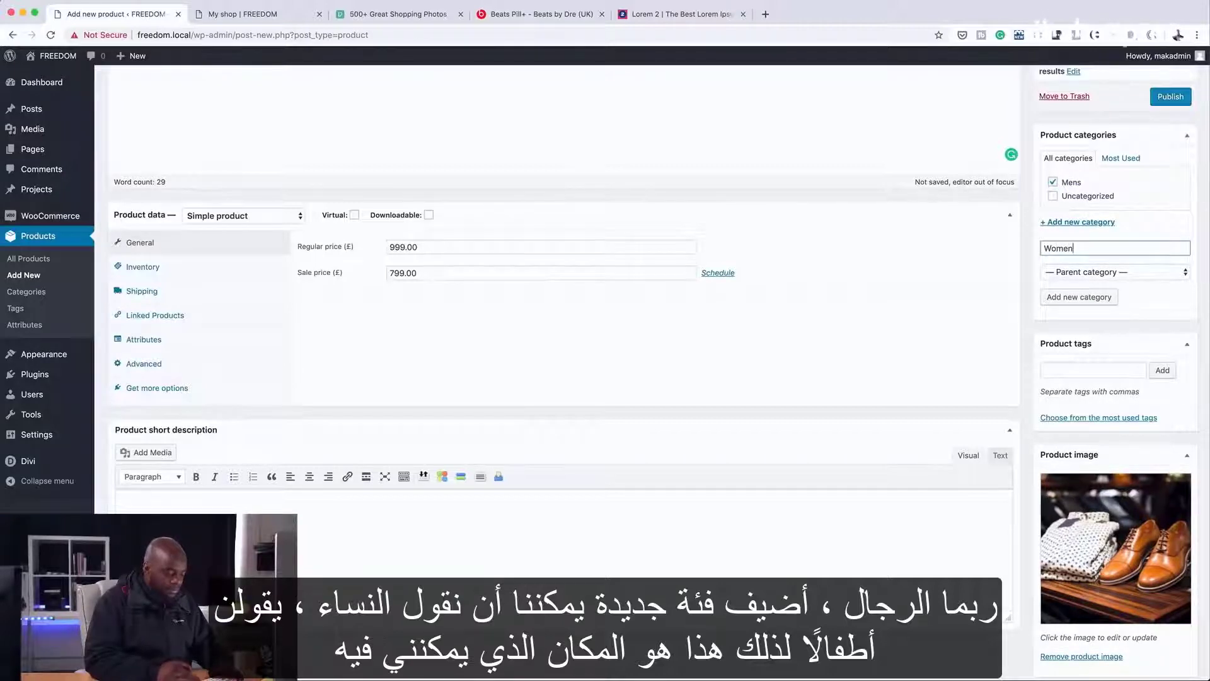
left_click(1081, 297)
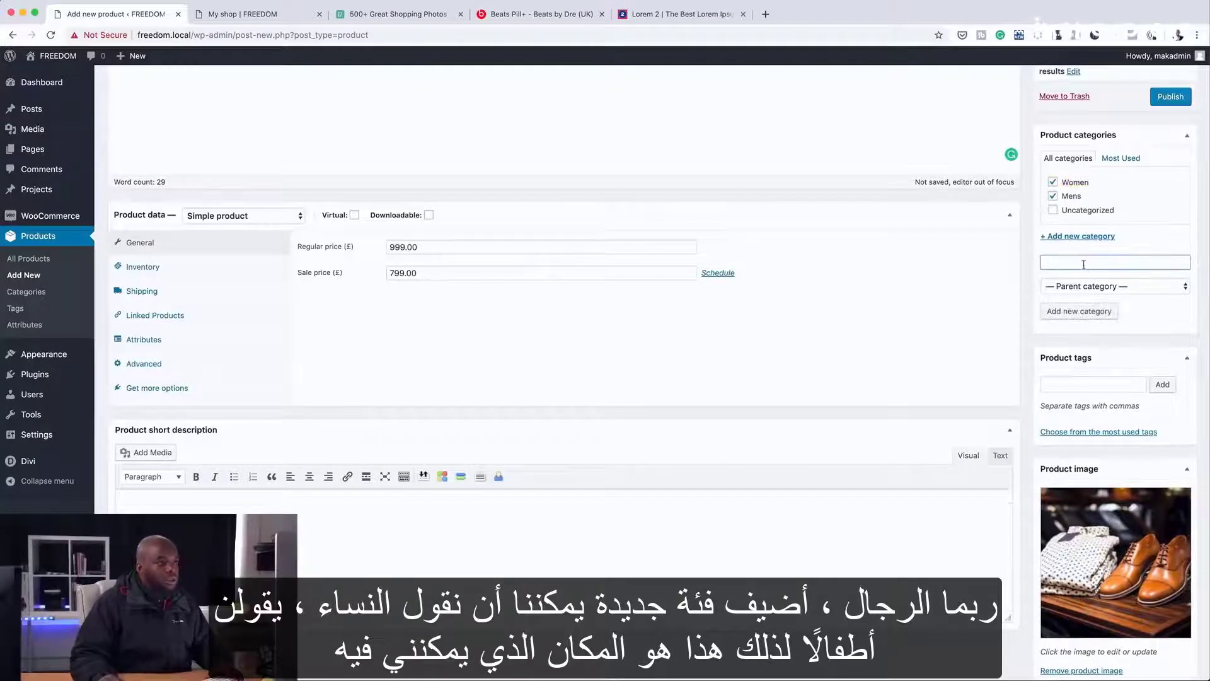
type("Kids")
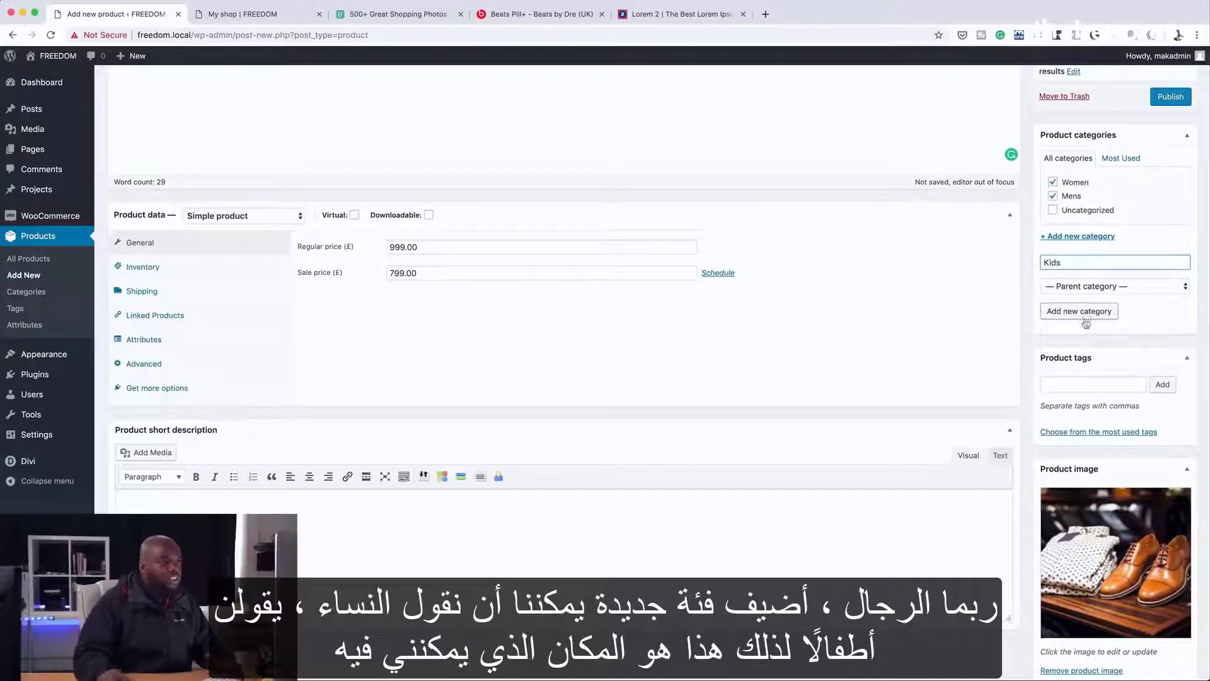
left_click(1085, 323)
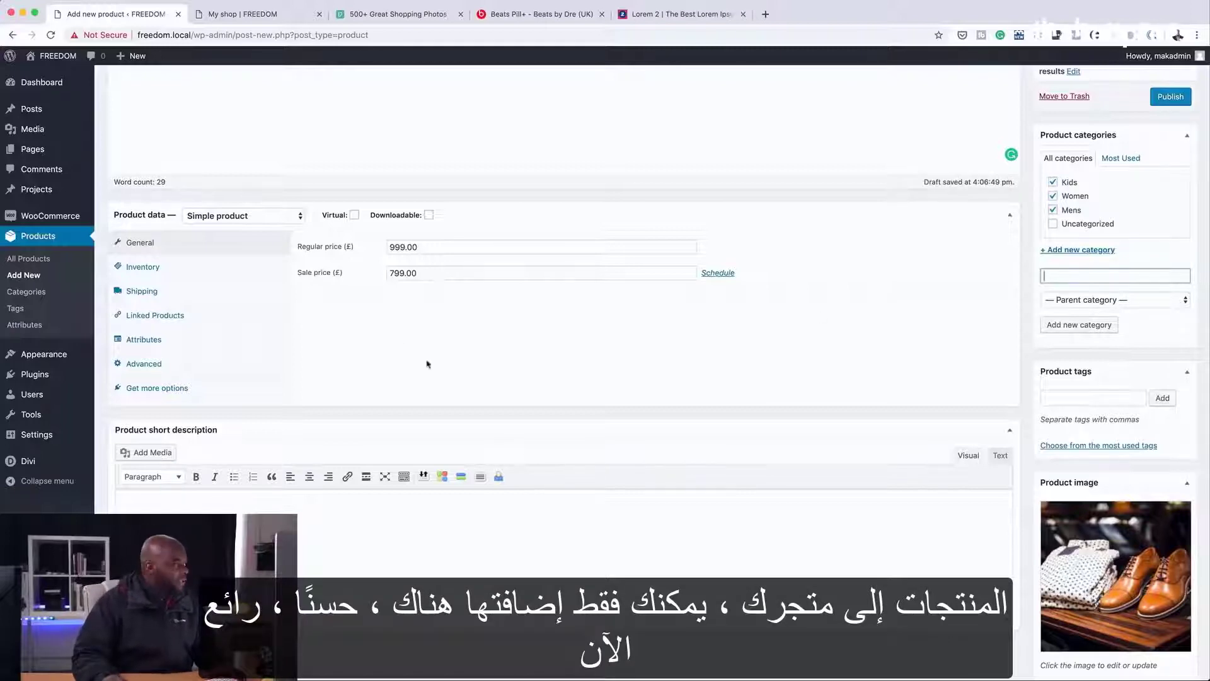
Step: Copy the second Lorem ipsum paragraph from the Lorem 2 site and paste it as the product's short description
left_click(1057, 399)
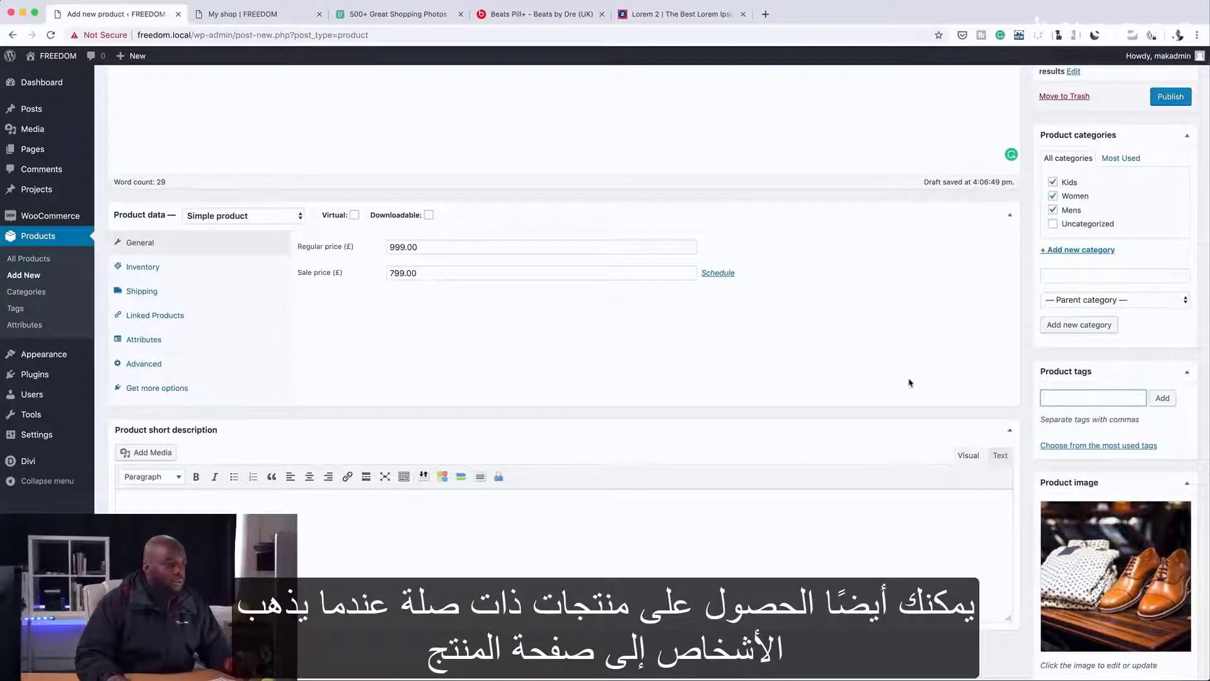
scroll(593, 321, "up", 1)
left_click(655, 16)
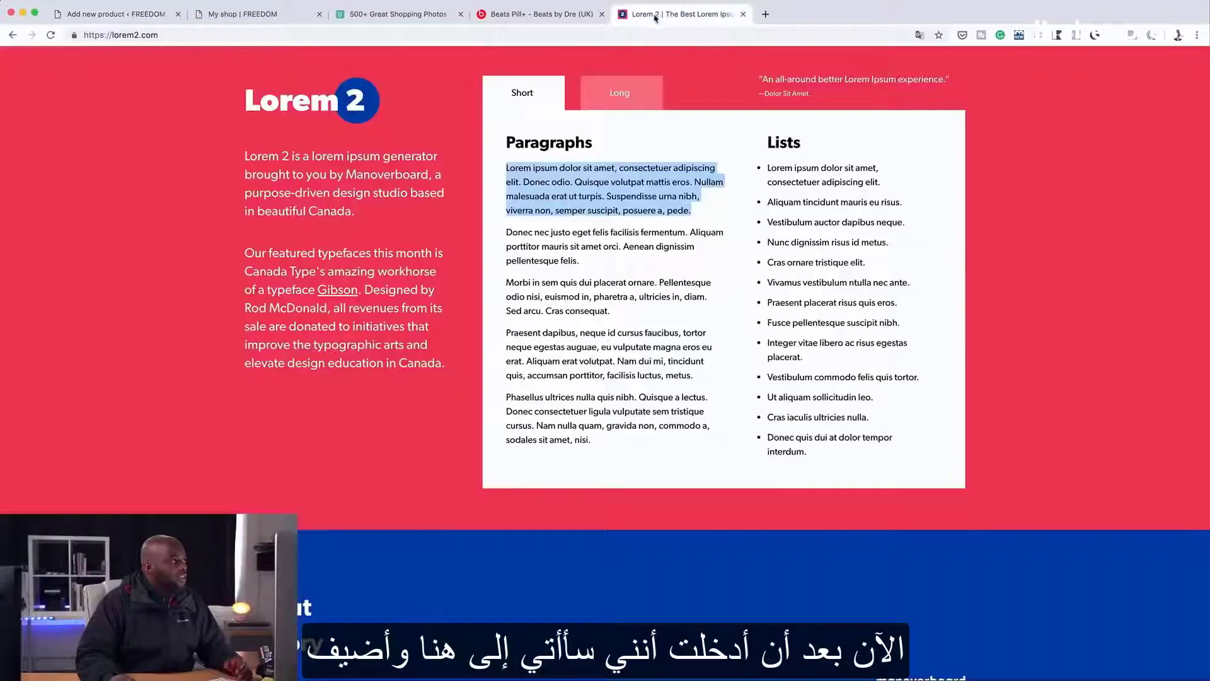
left_click_drag(506, 232, 592, 262)
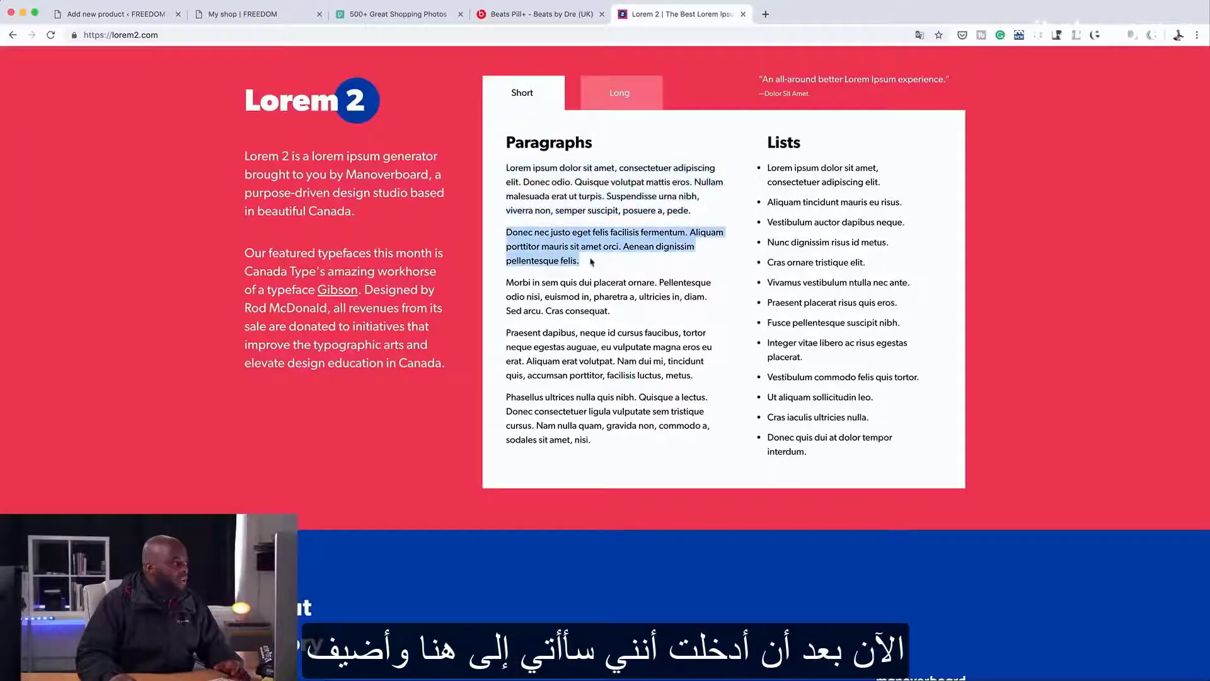
left_click(114, 14)
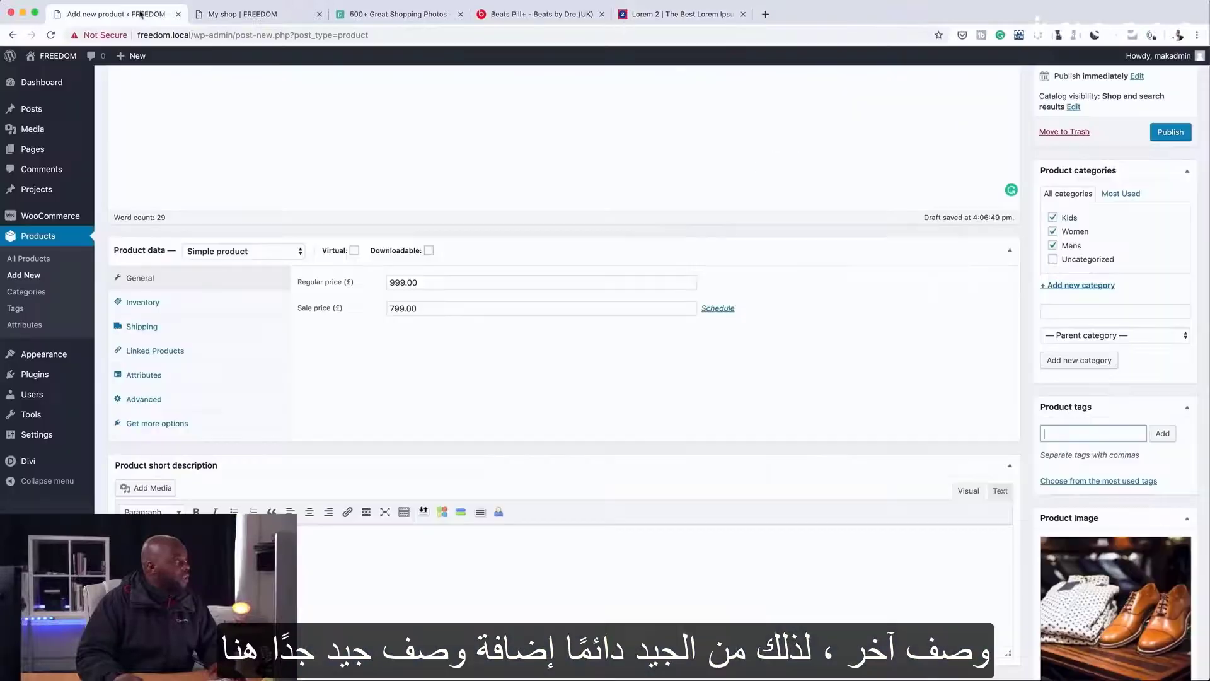
left_click(231, 363)
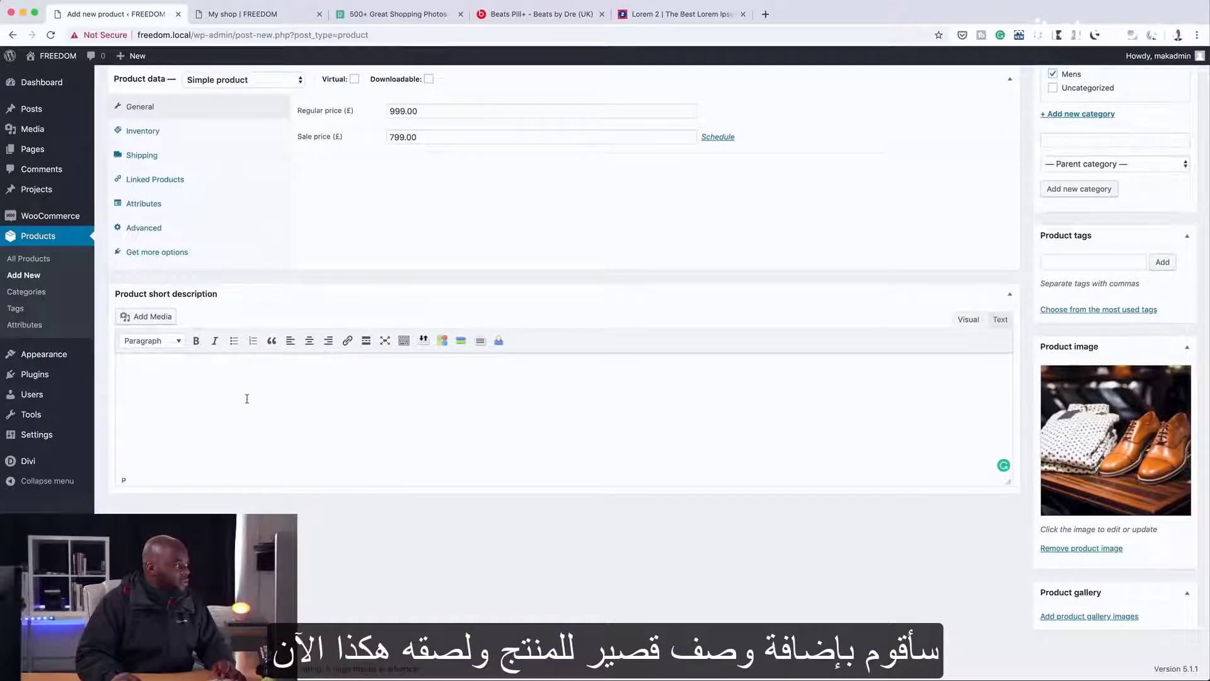
key("super+v")
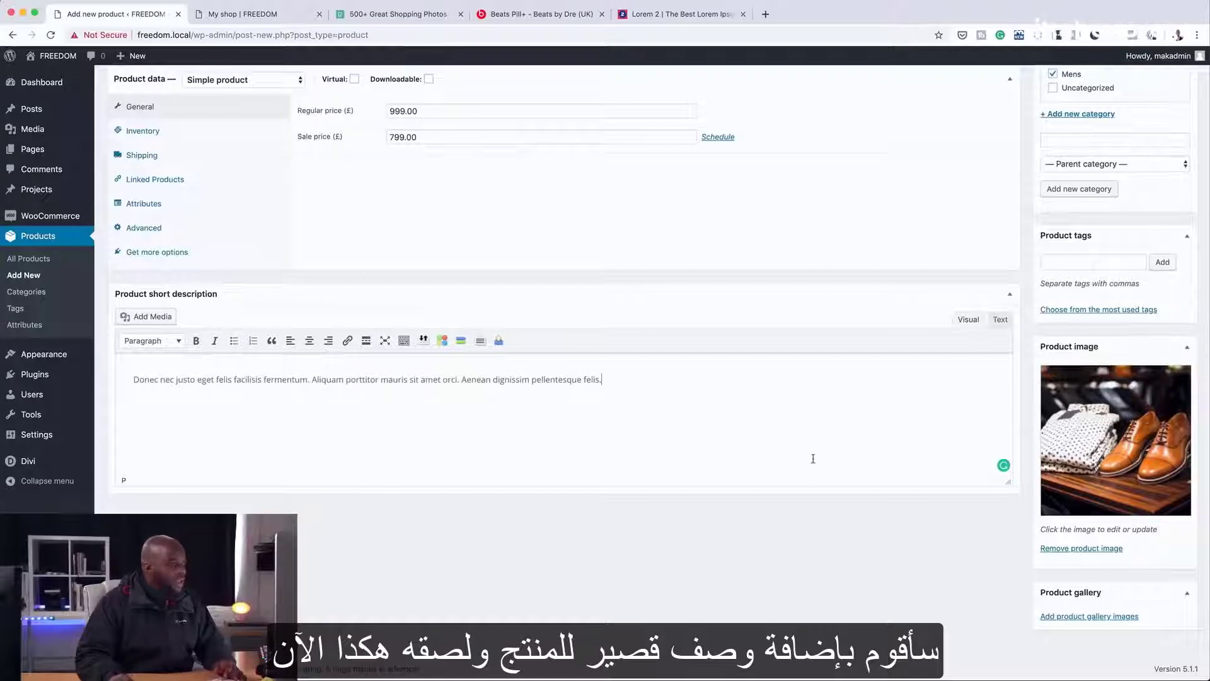
Step: Correct the product's name to "Shoe One"
scroll(812, 458, "up", 3)
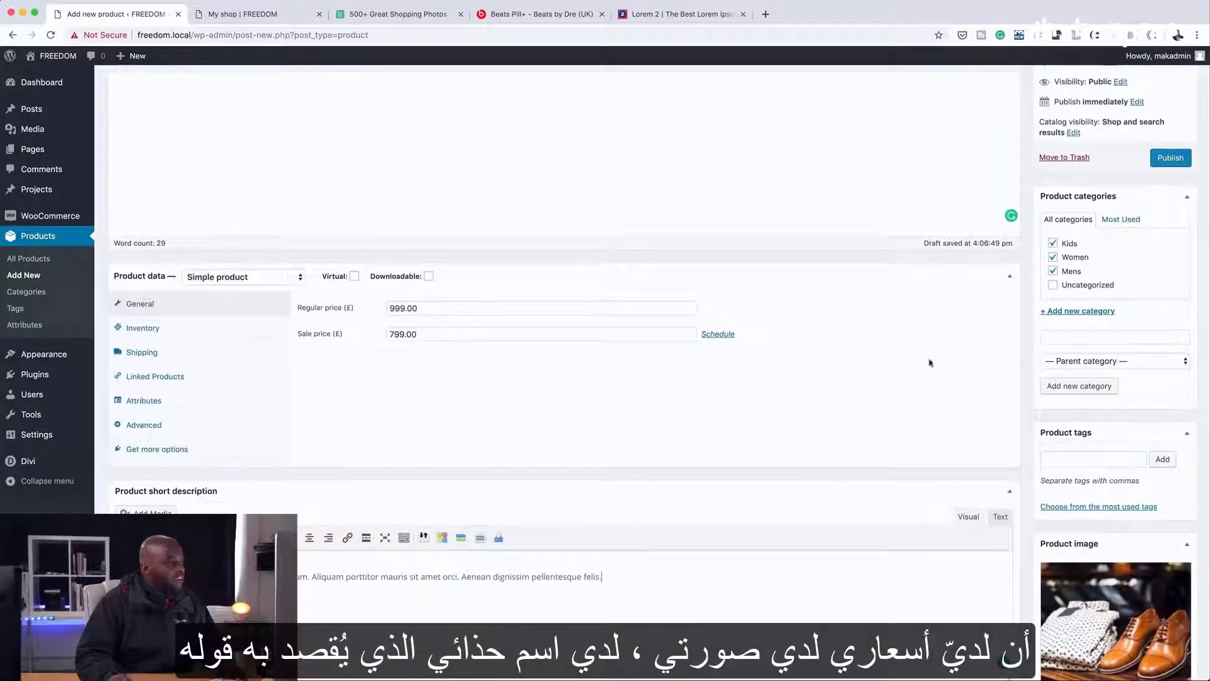
scroll(734, 332, "up", 4)
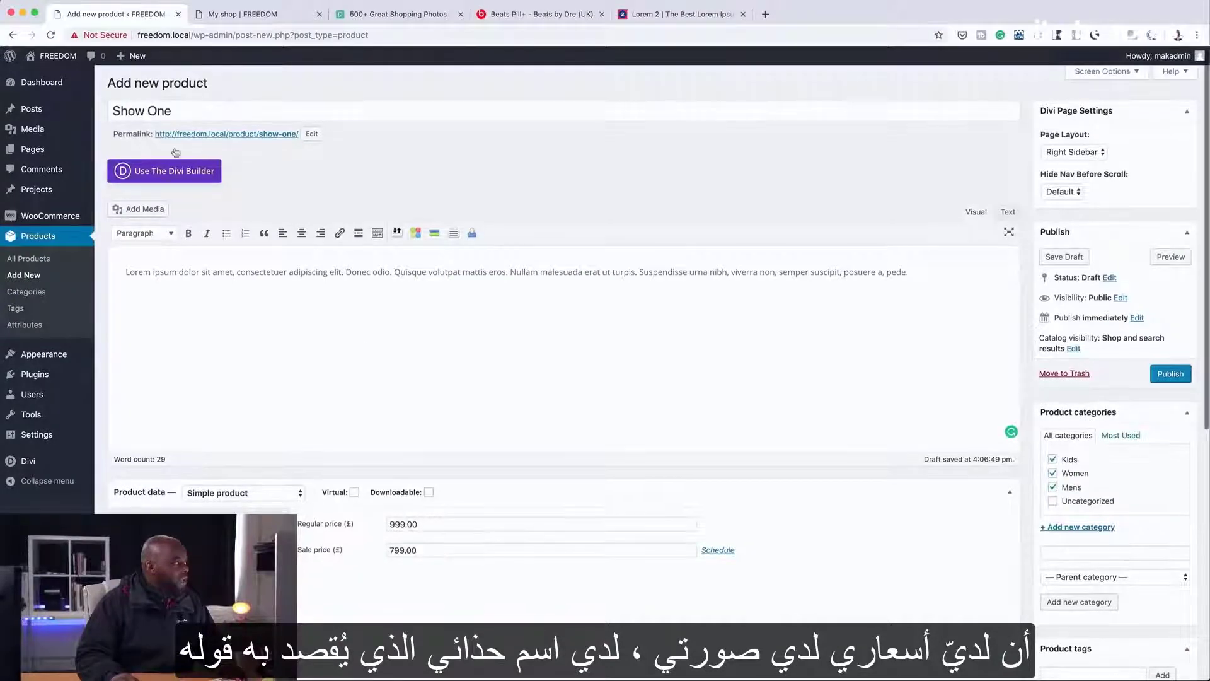
left_click(145, 112)
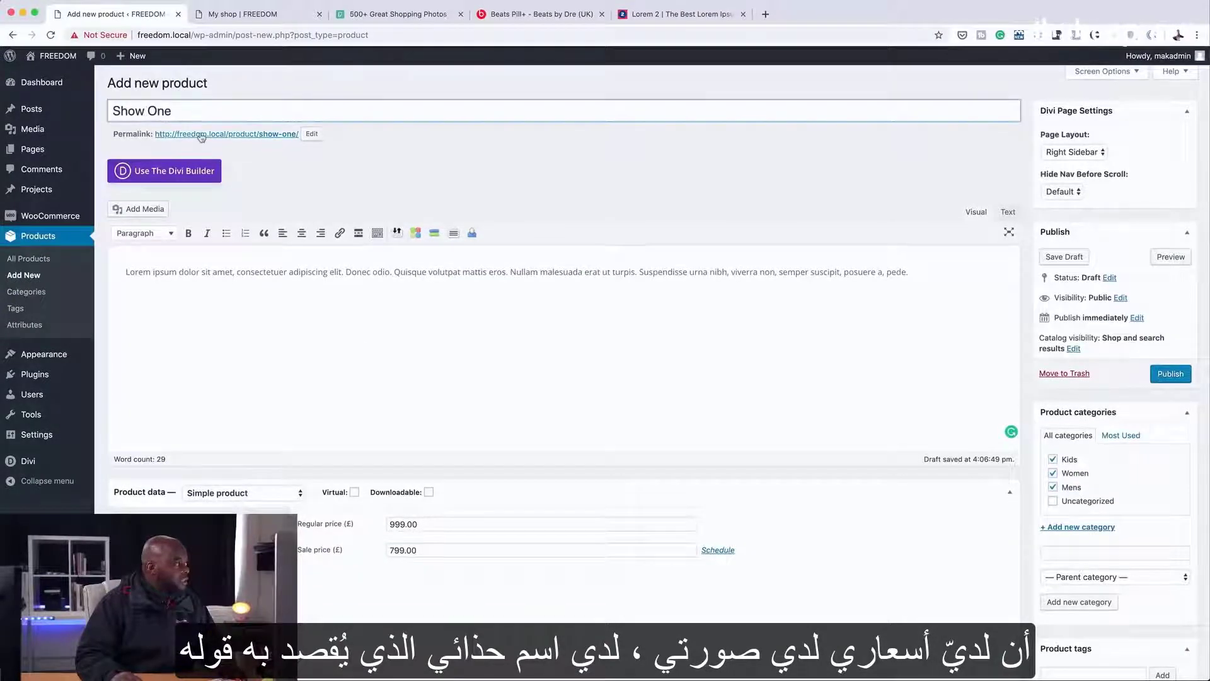
key("BackSpace")
type("e")
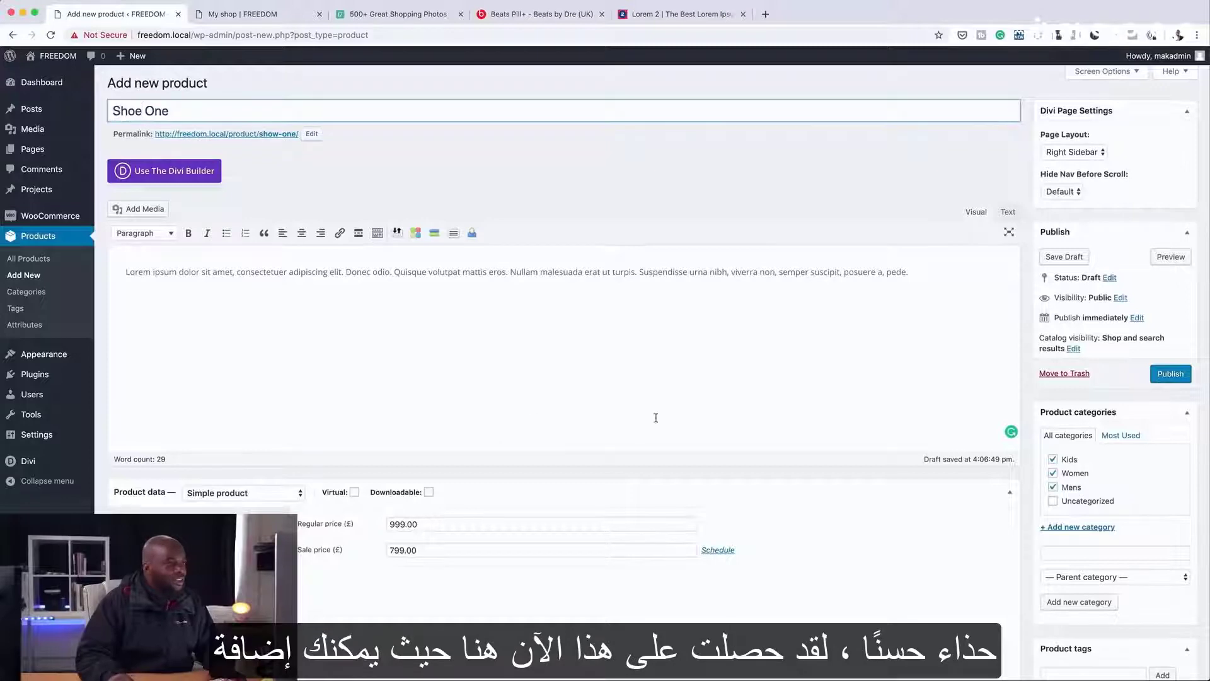
Step: Examine the product's inventory, shipping and linked products settings
scroll(772, 352, "down", 4)
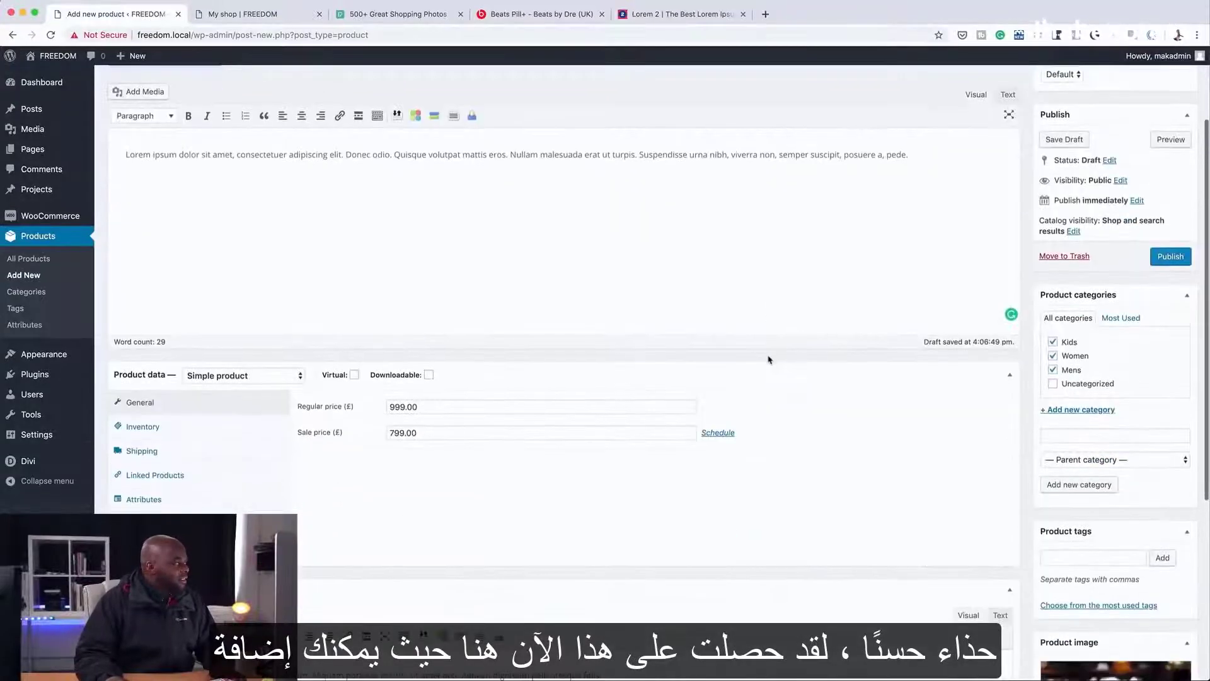
left_click(151, 412)
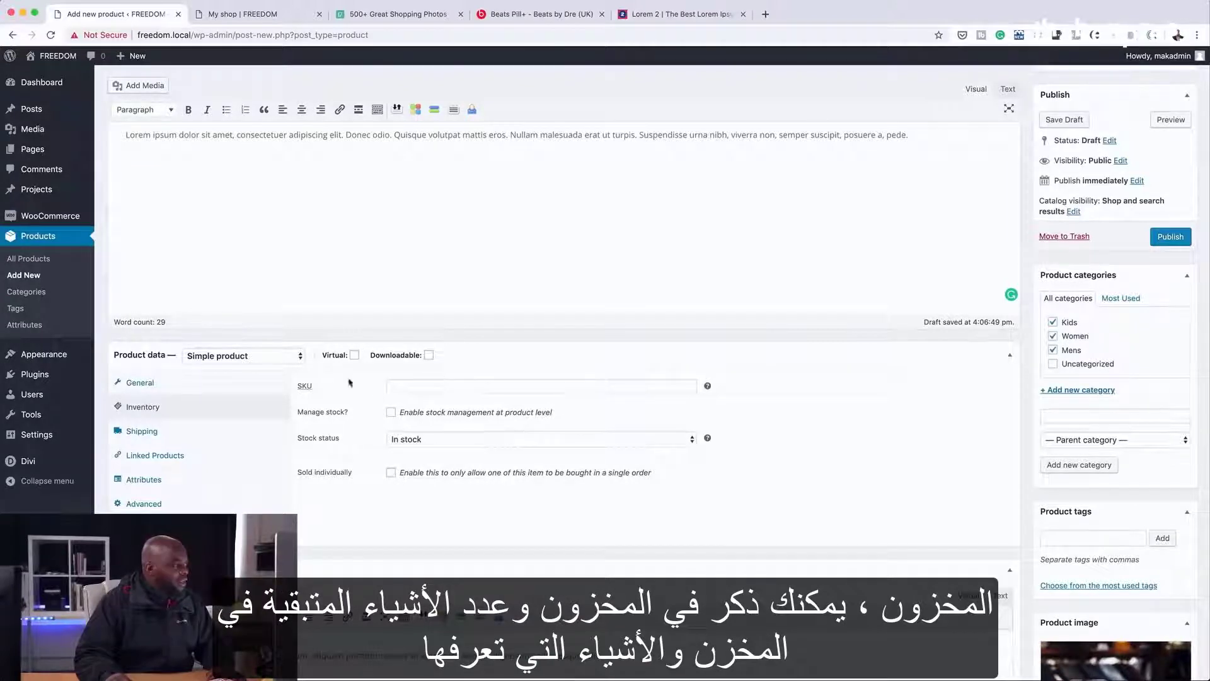
left_click(181, 435)
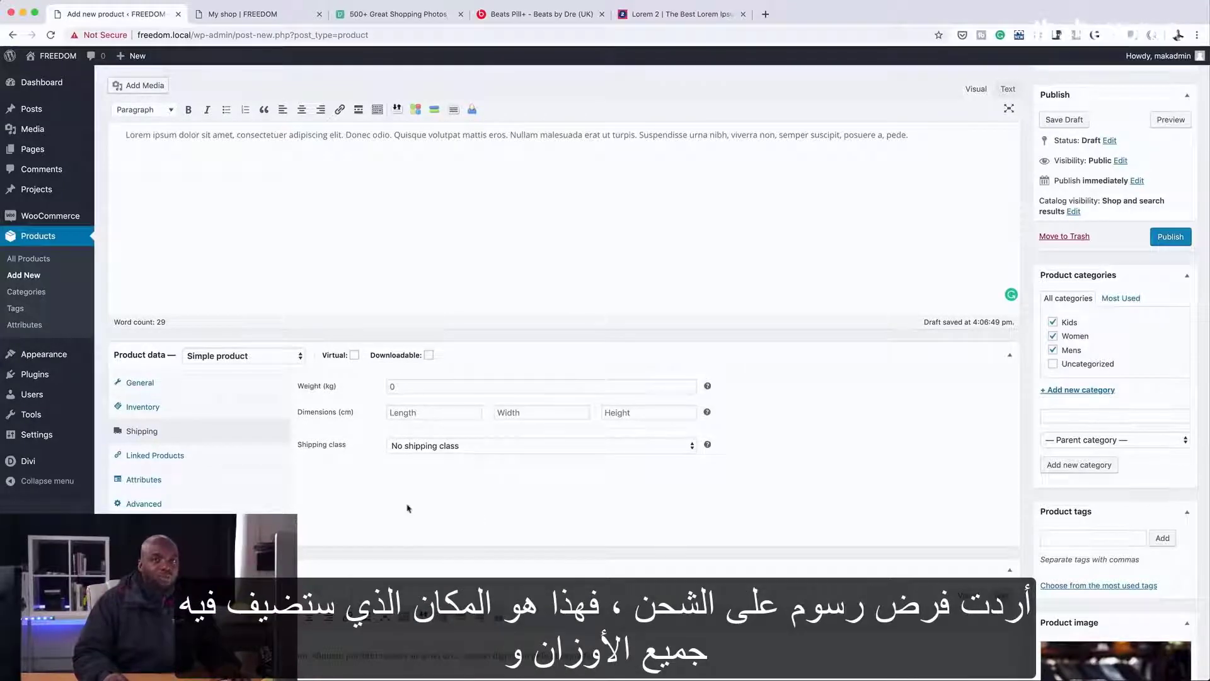
left_click(205, 463)
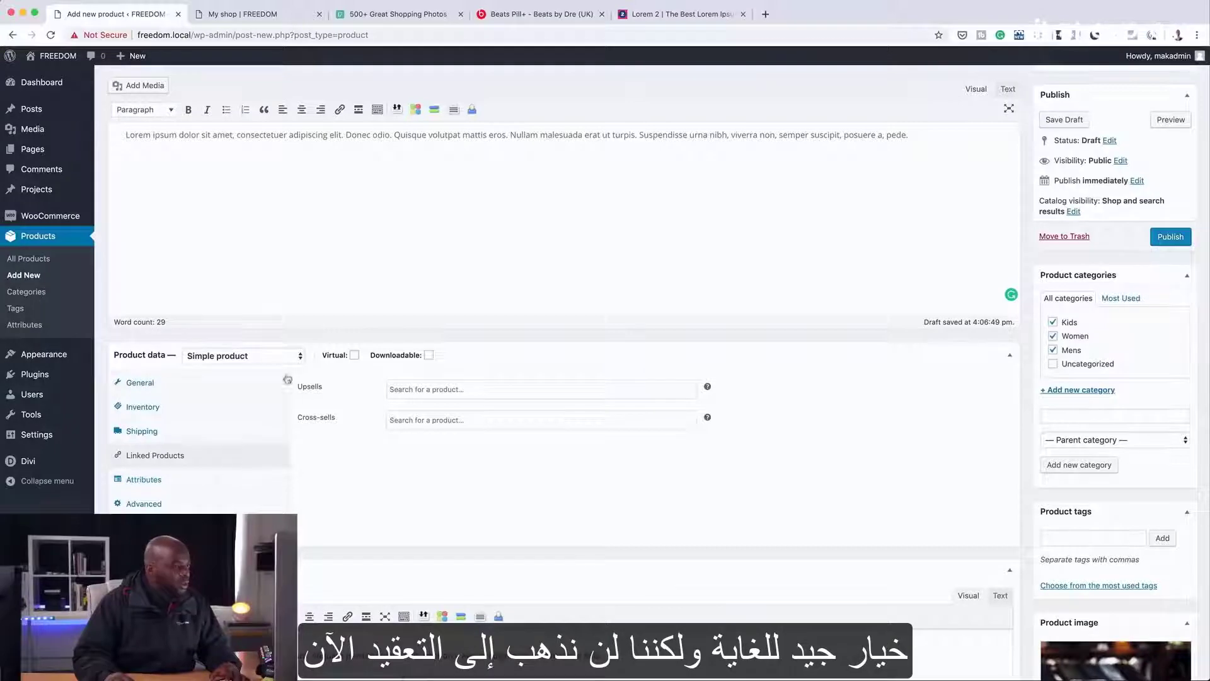
scroll(411, 469, "down", 5)
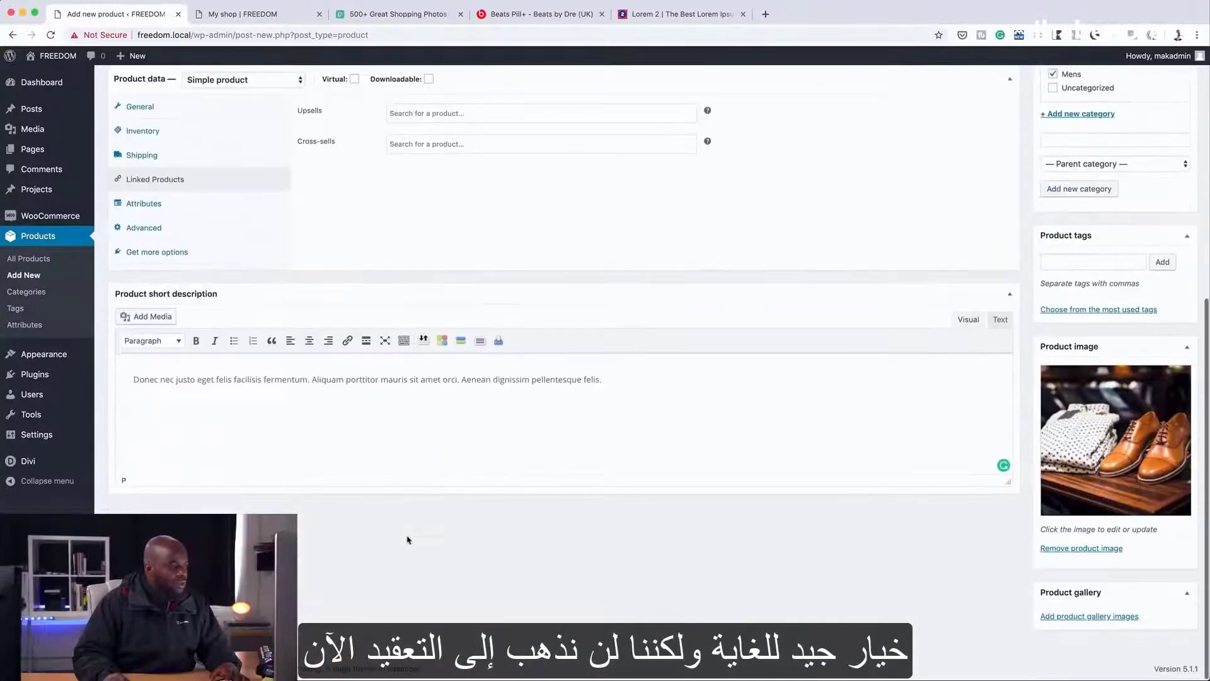
Step: Publish the Shoe One product
scroll(407, 539, "up", 7)
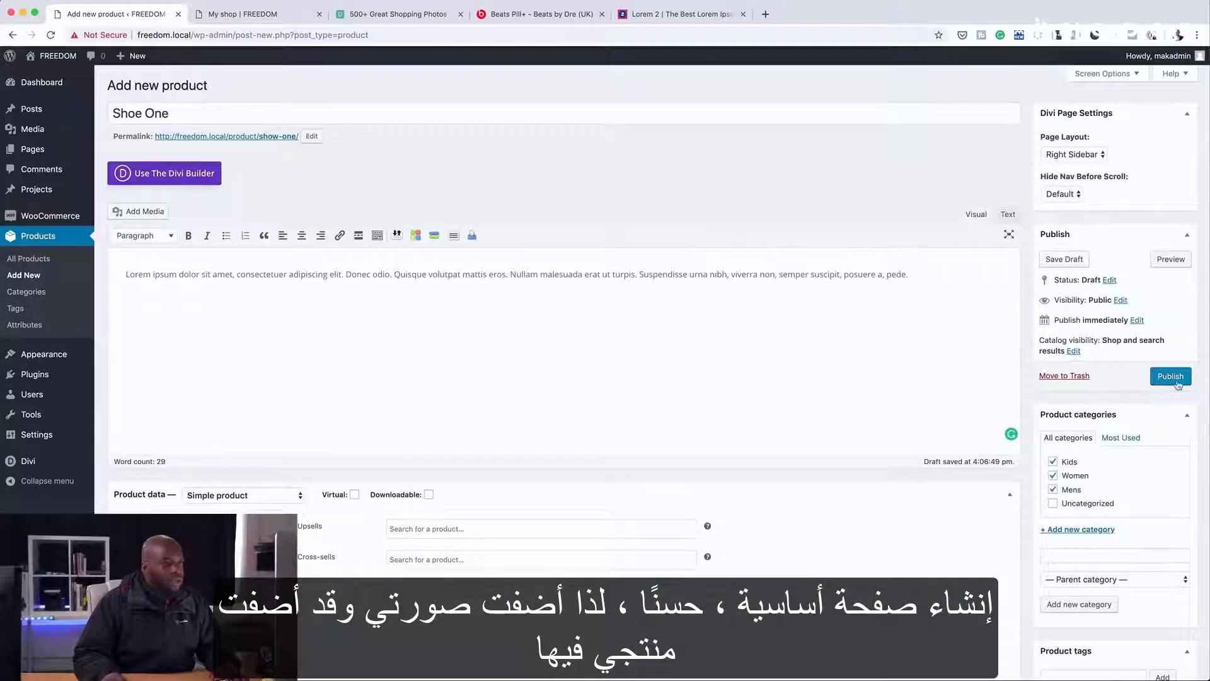
left_click(1174, 380)
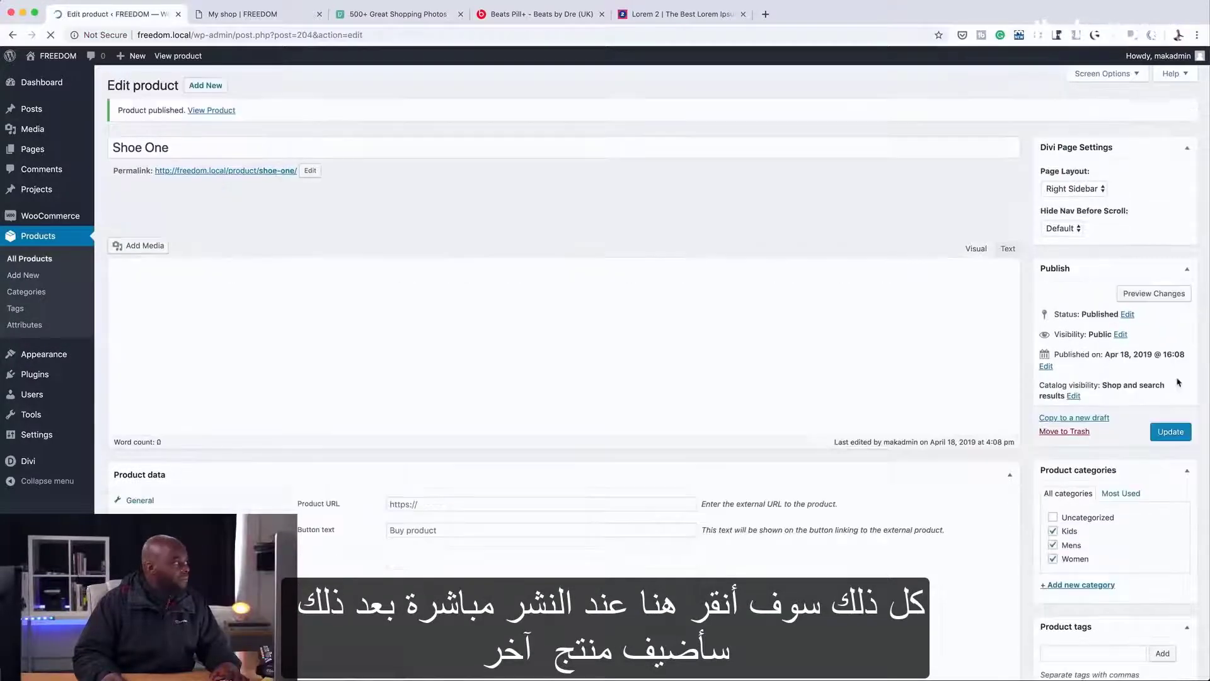
Step: Start another new product and name it "Shoe Two"
left_click(215, 91)
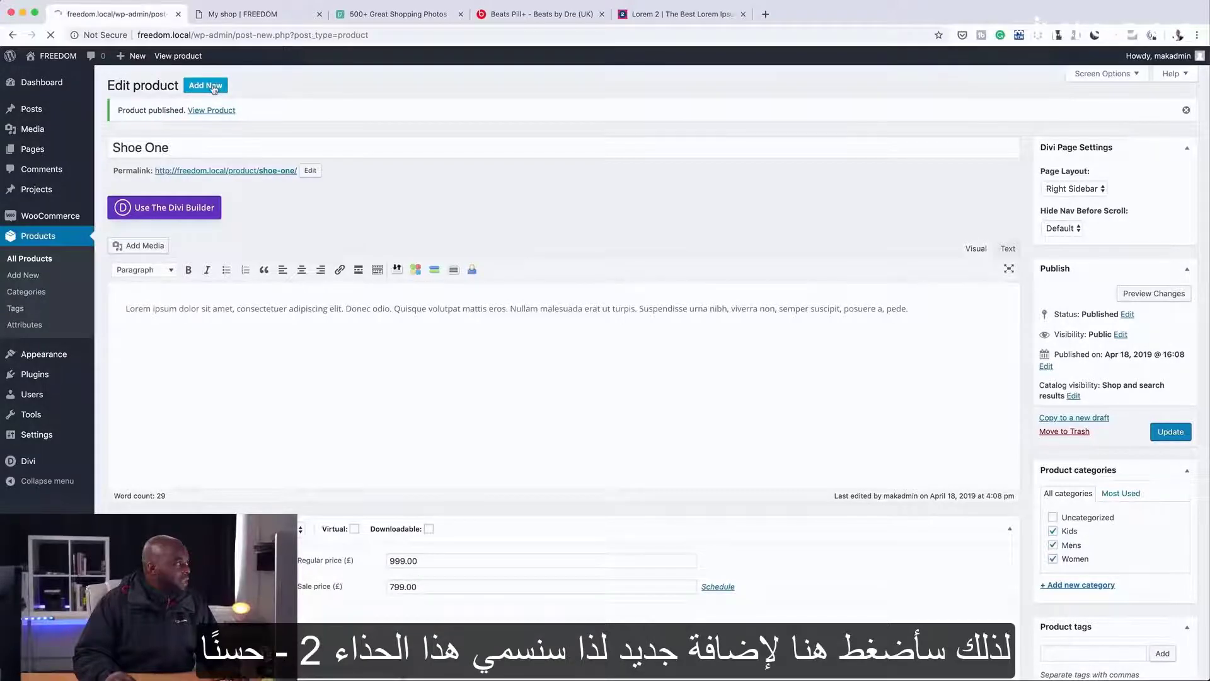
left_click(213, 115)
type("Shw")
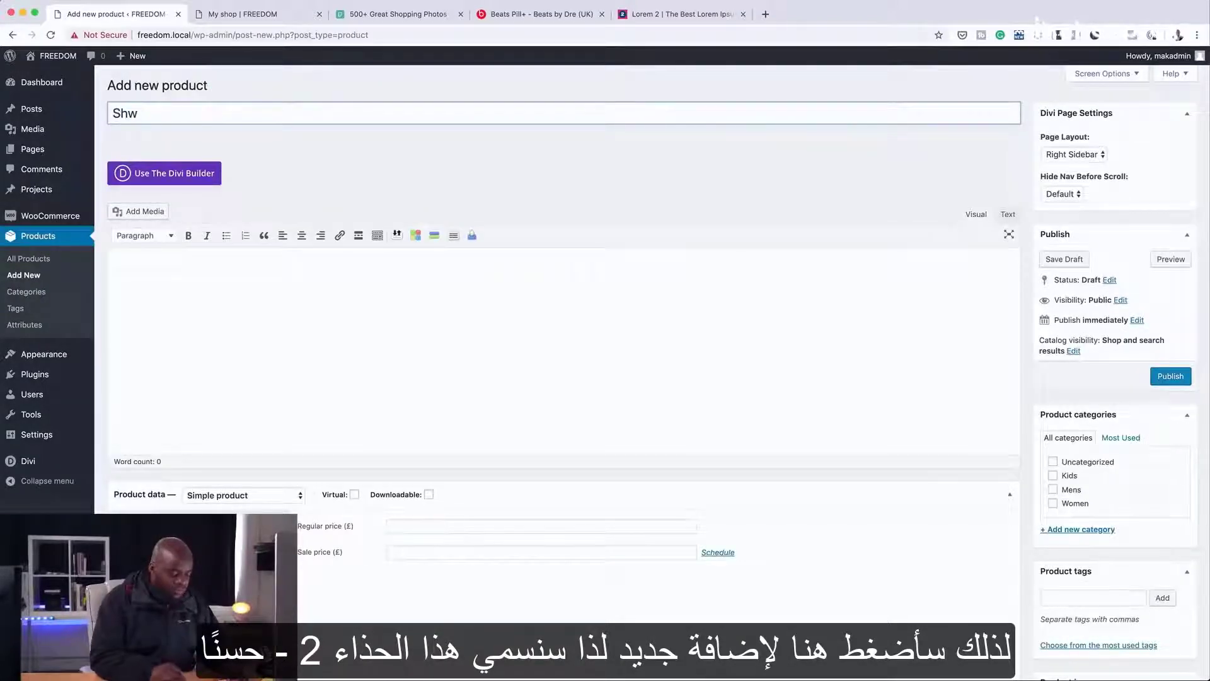
key("BackSpace")
type("oe Two")
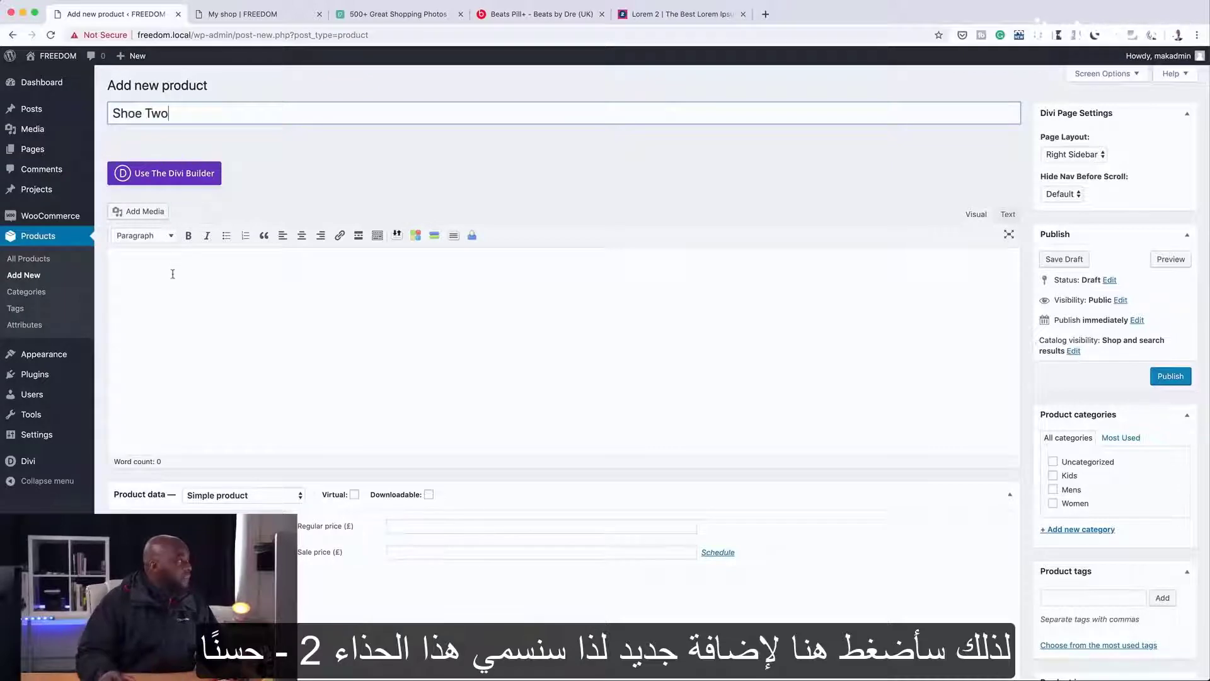
Step: Paste the copied "Donec nec justo" lorem ipsum paragraph into both the main description and the short description of Shoe Two
left_click(173, 274)
key("super+v")
scroll(495, 451, "down", 5)
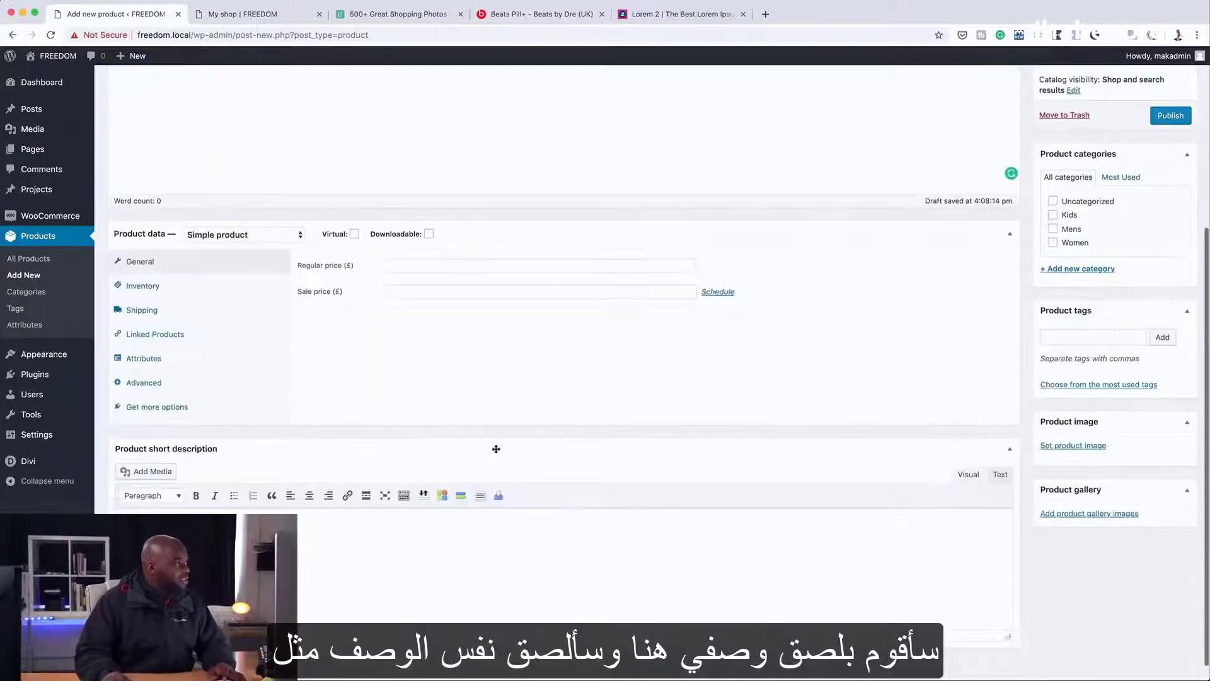
left_click(322, 533)
key("super+v")
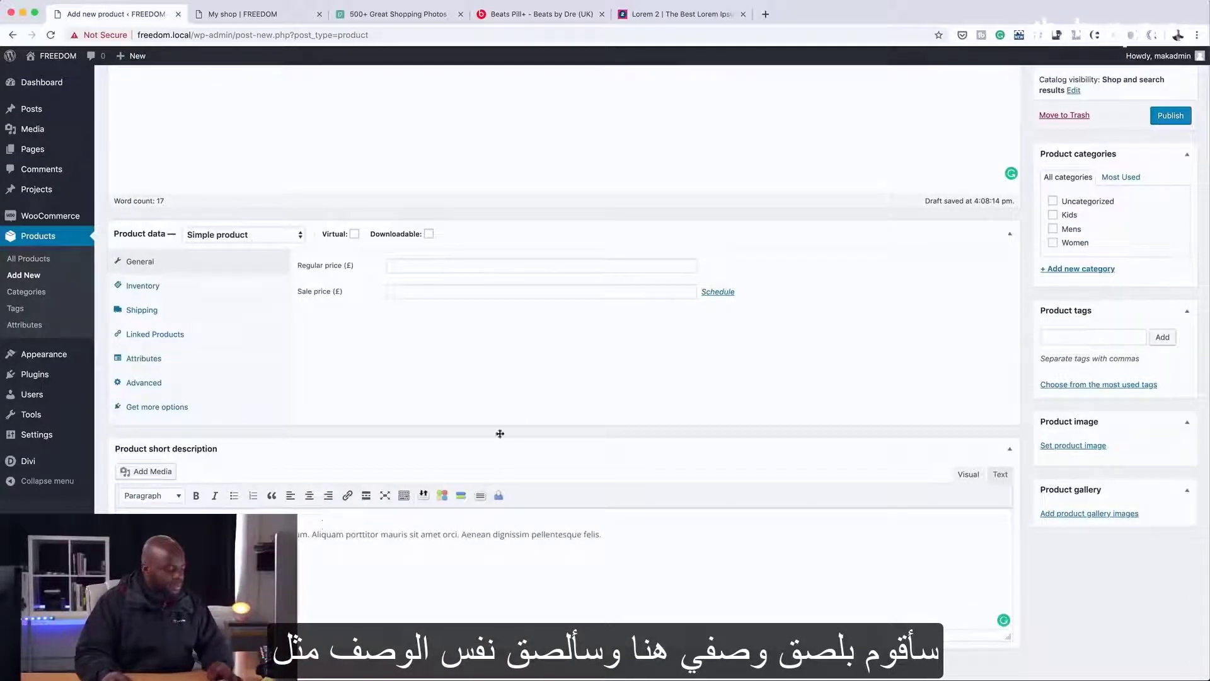
Step: Set Shoe Two's regular price to £129.00 and assign it to the Women category
left_click(431, 267)
type("129")
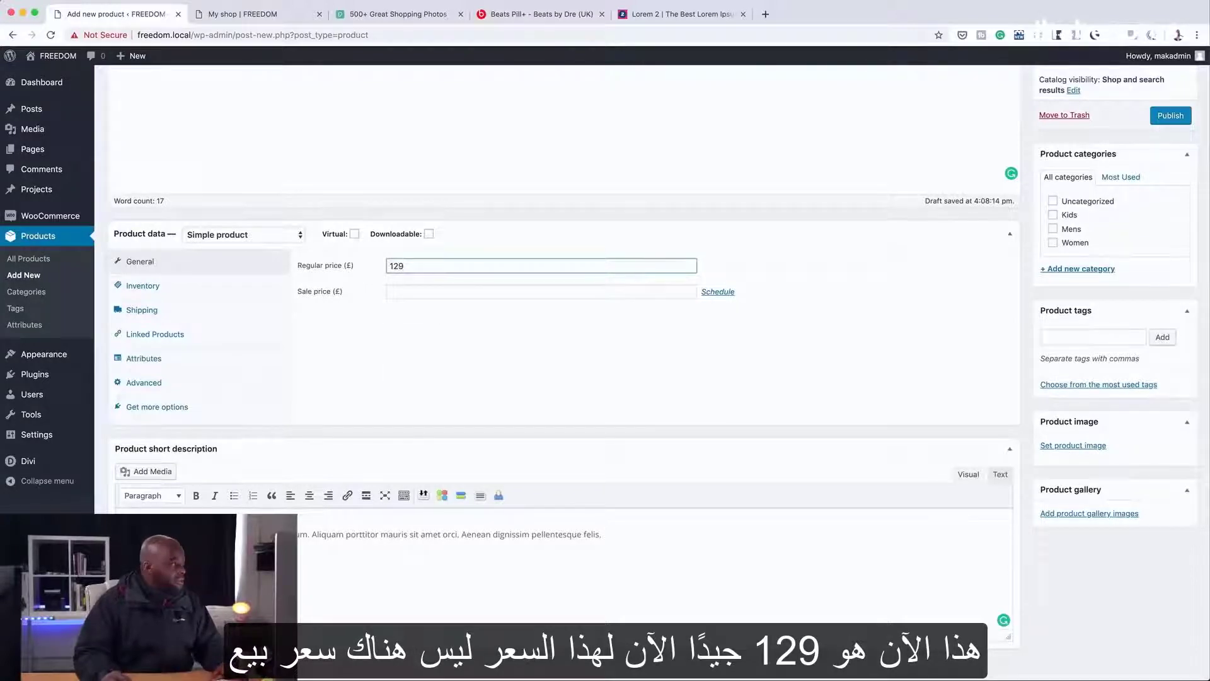
type(".00")
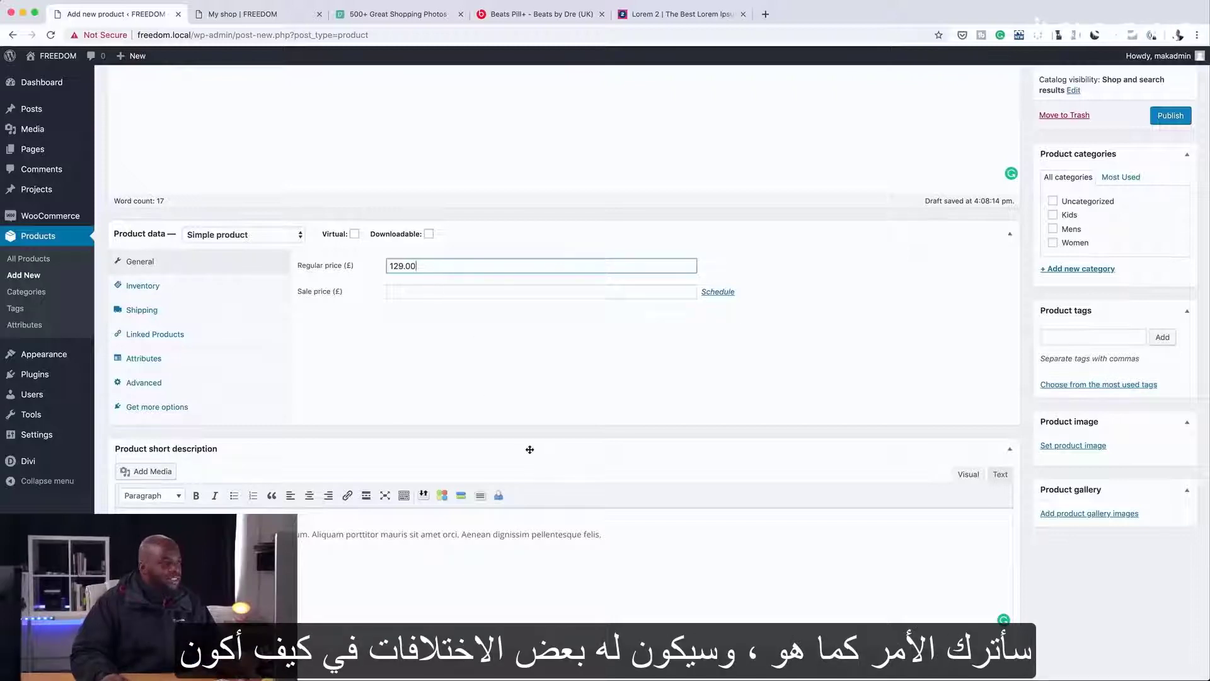
left_click(1052, 243)
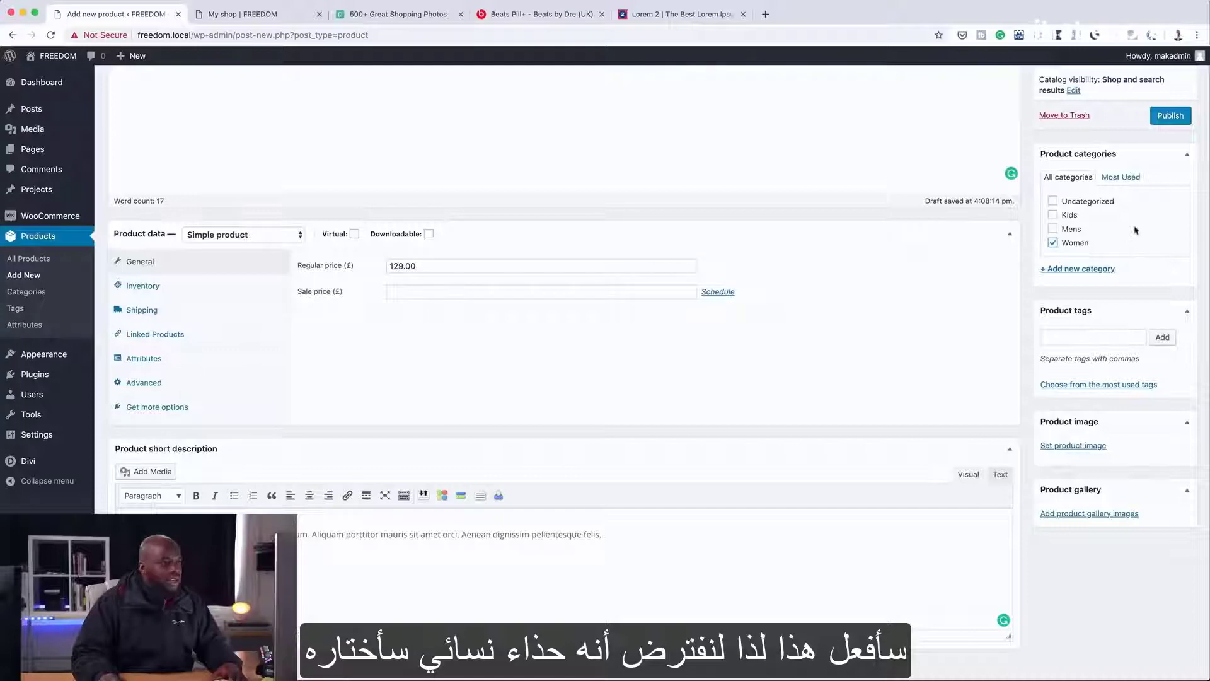
Step: Set air-jordan-design-footwear-1598505.jpg from the media library as the product image and publish Shoe Two
left_click(1073, 446)
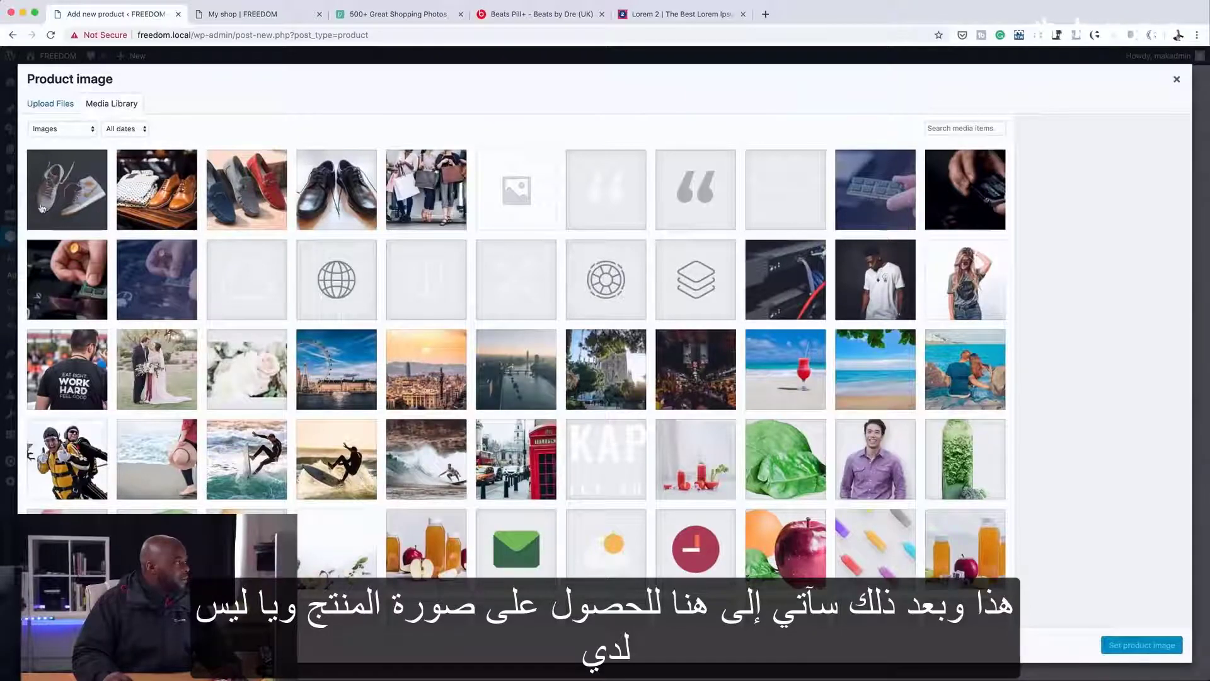
left_click(81, 206)
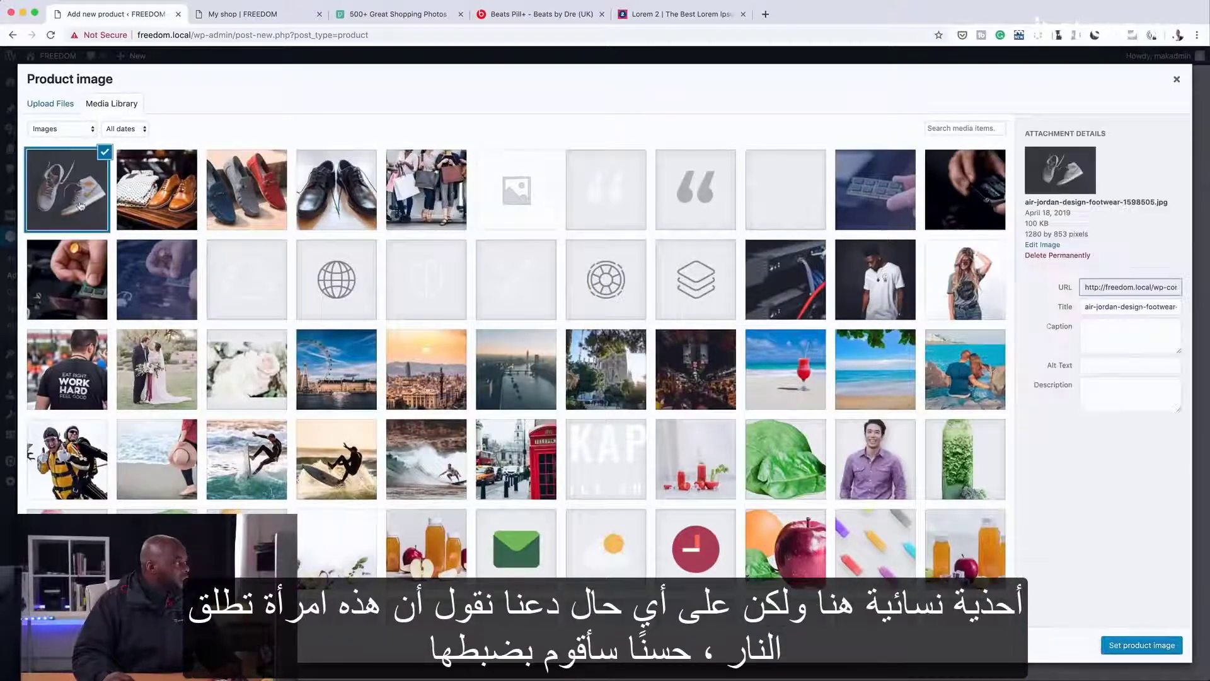
left_click(1141, 645)
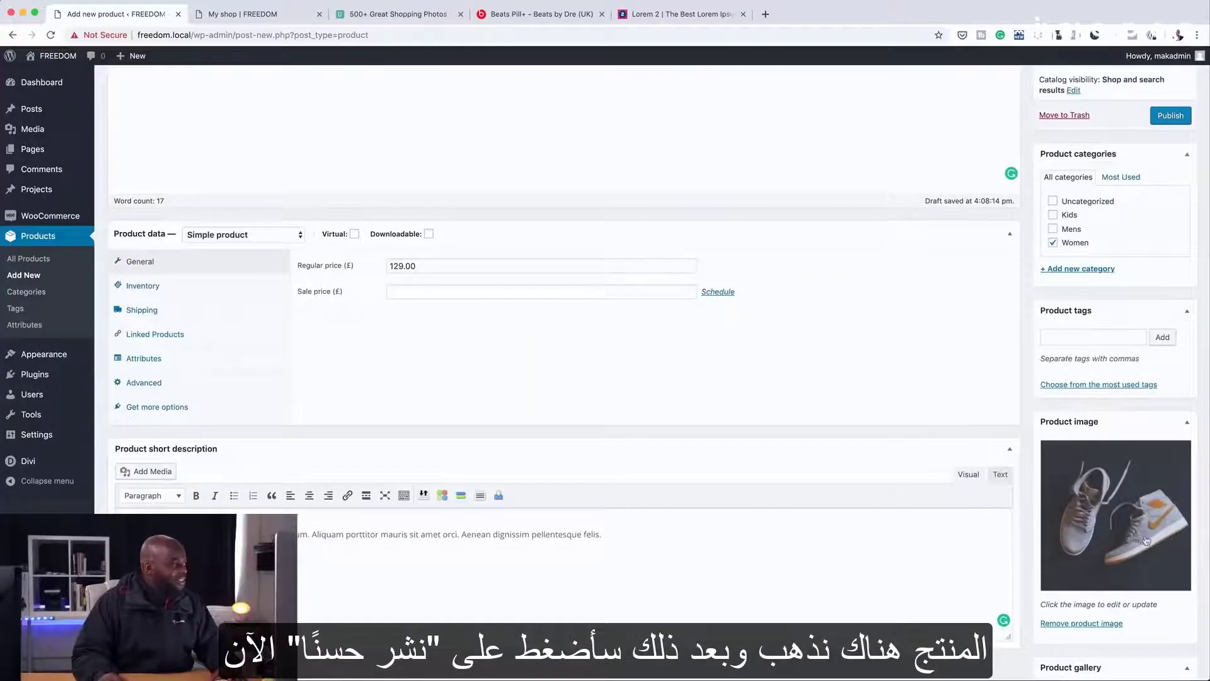
scroll(1128, 479, "up", 5)
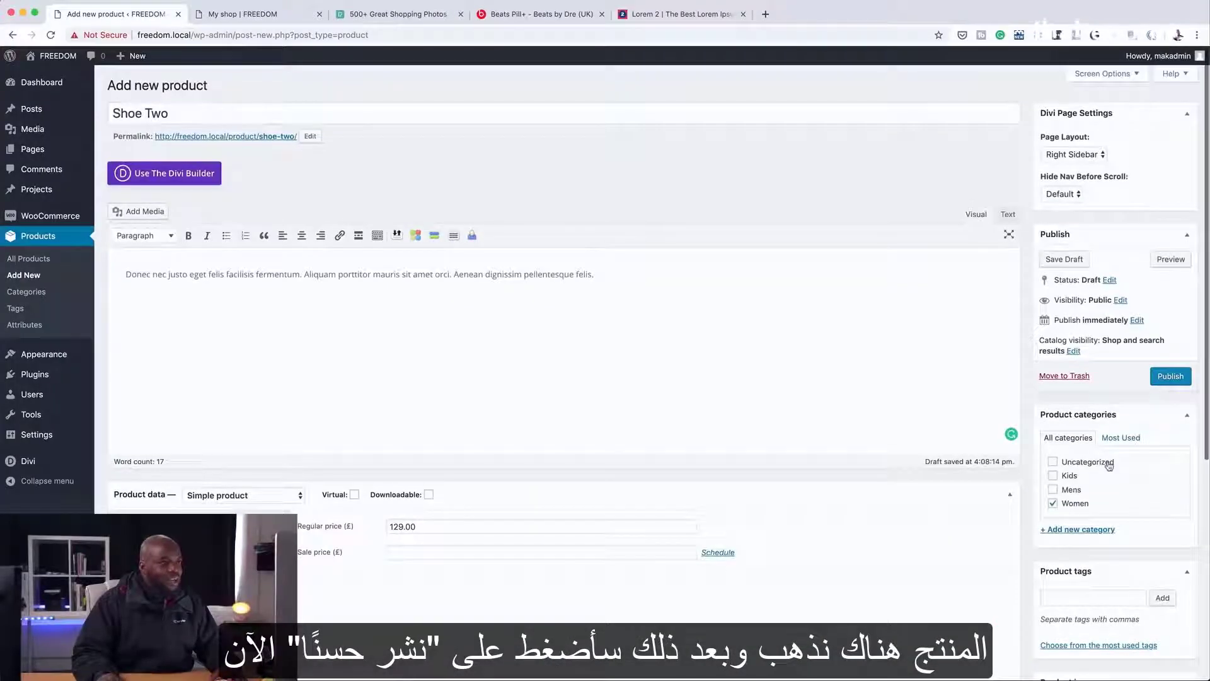
left_click(1173, 381)
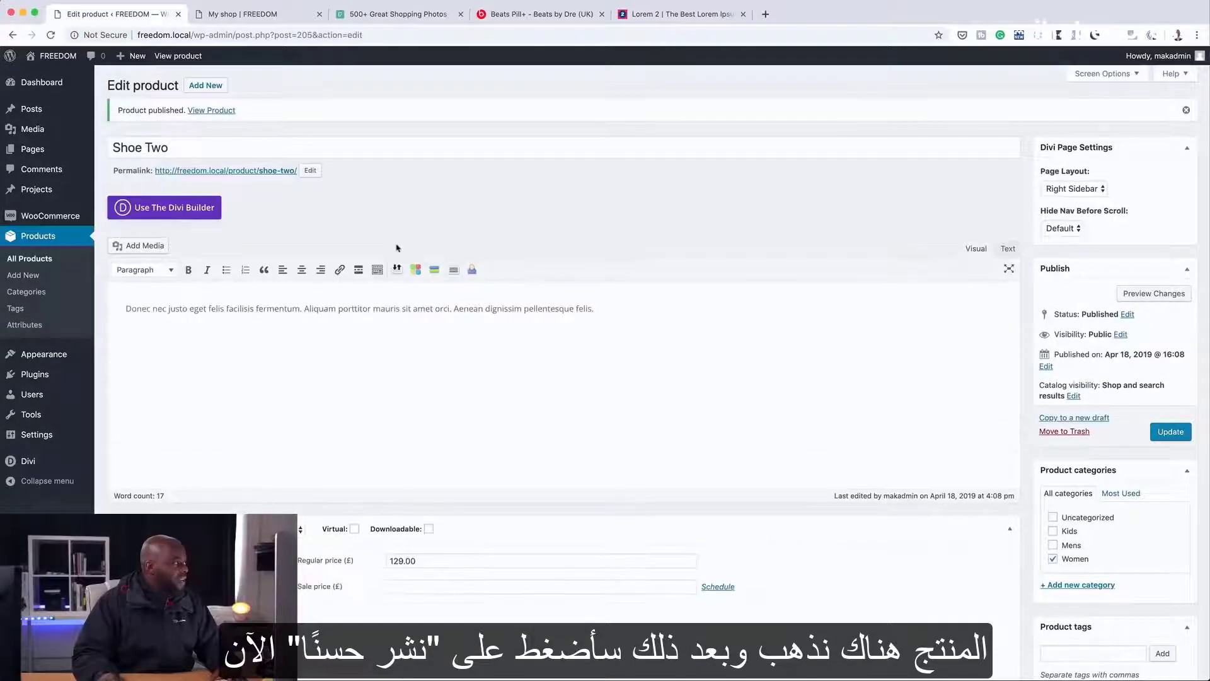
Step: Start another new product and name it "Shoe Three"
triple_click(211, 146)
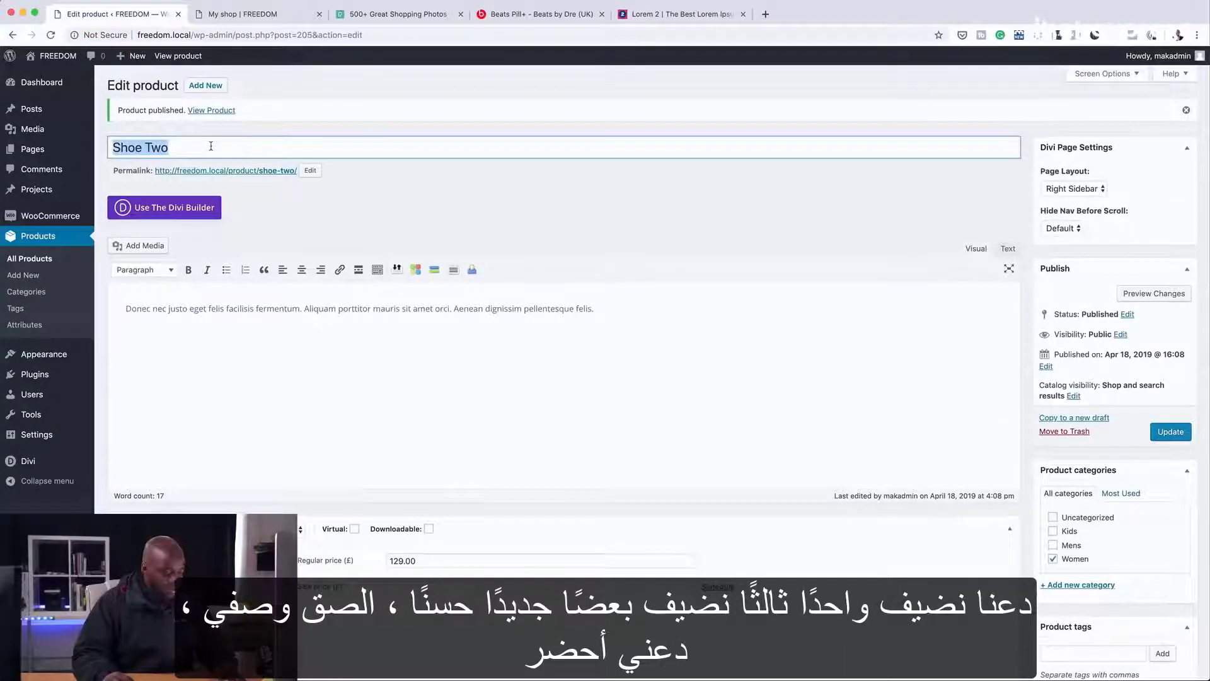
left_click(207, 85)
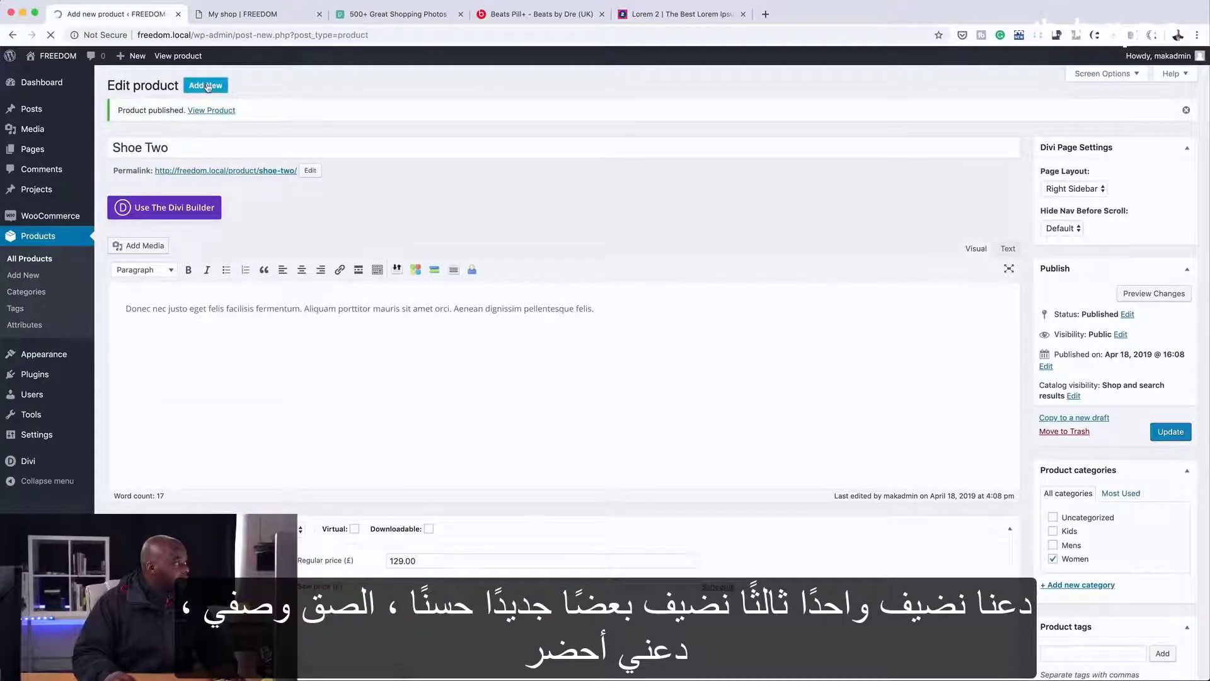
type("Shoe Three")
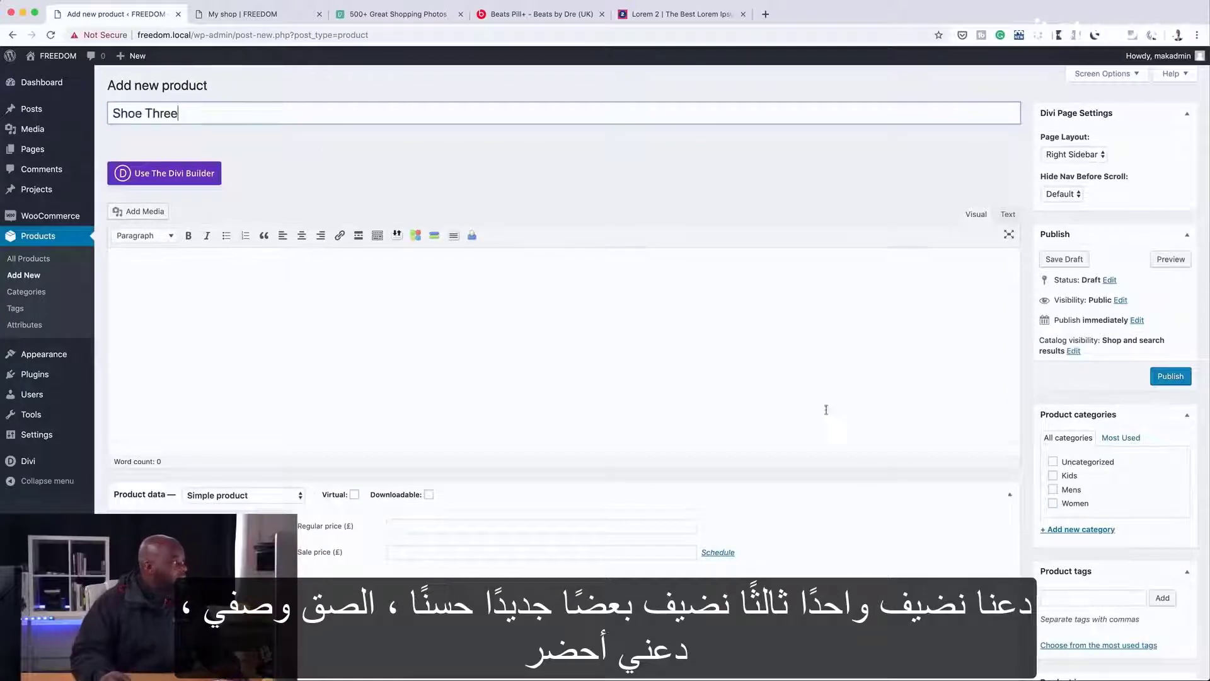
Step: Copy the "Praesent dapibus" paragraph from the Lorem 2 page and make it Shoe Three's main description
left_click(731, 340)
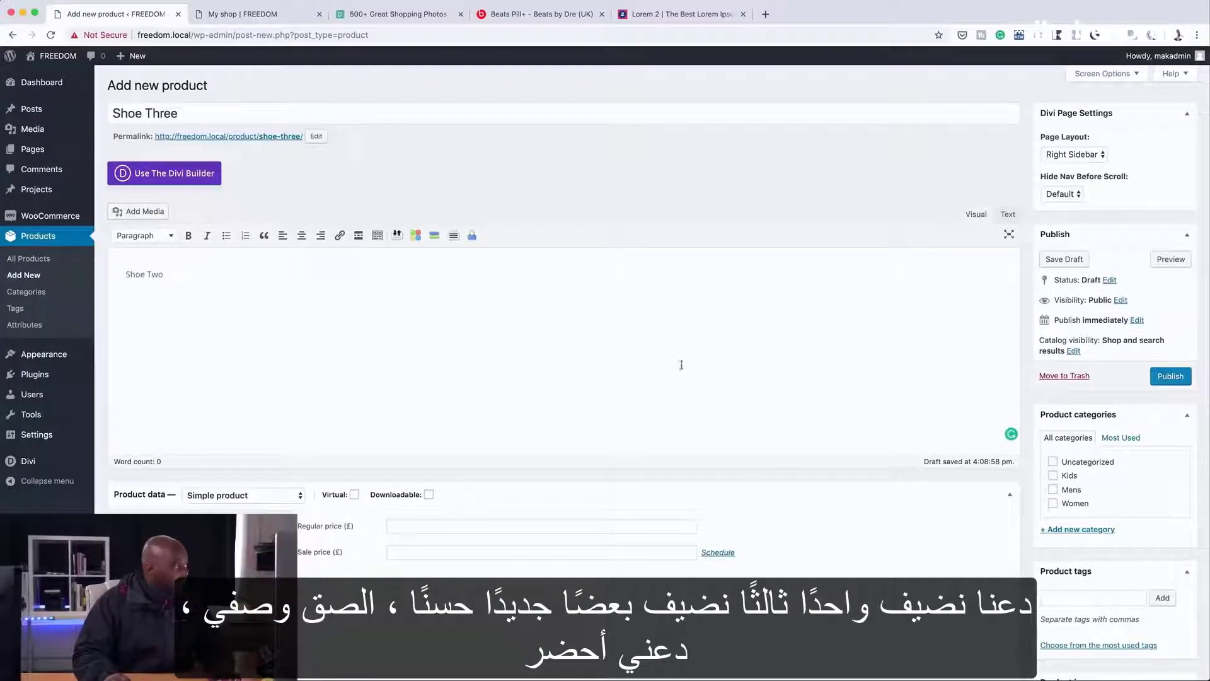
left_click(687, 14)
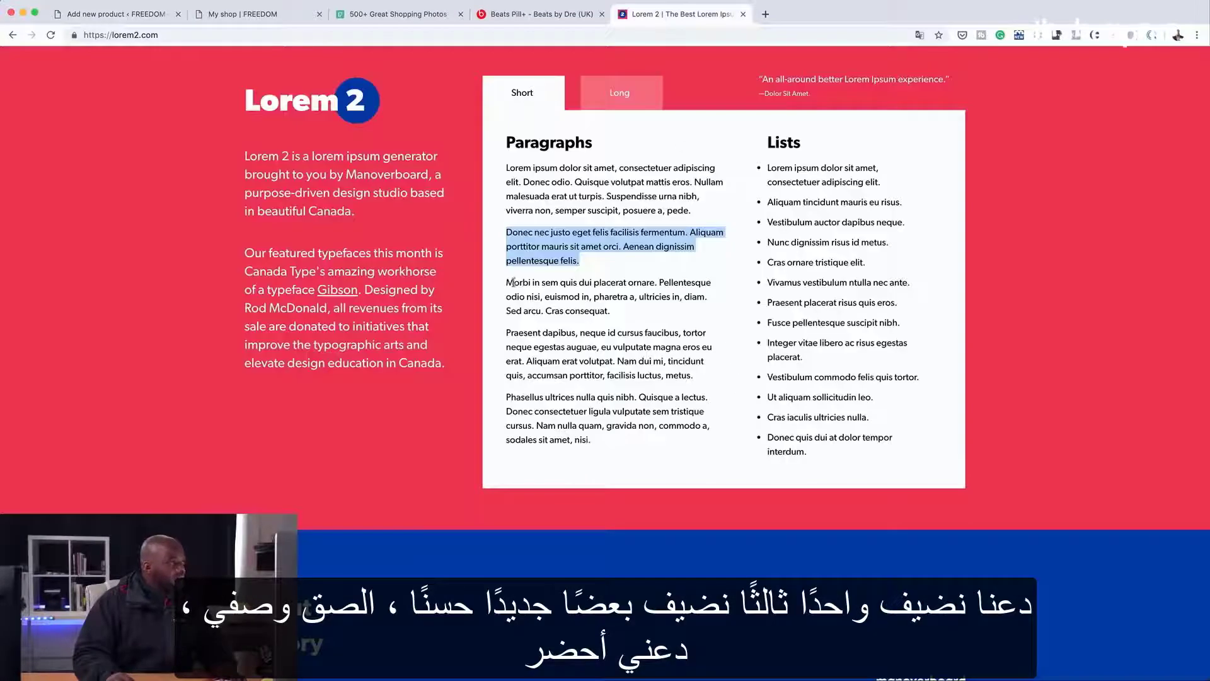
left_click_drag(506, 332, 699, 384)
key("super+c")
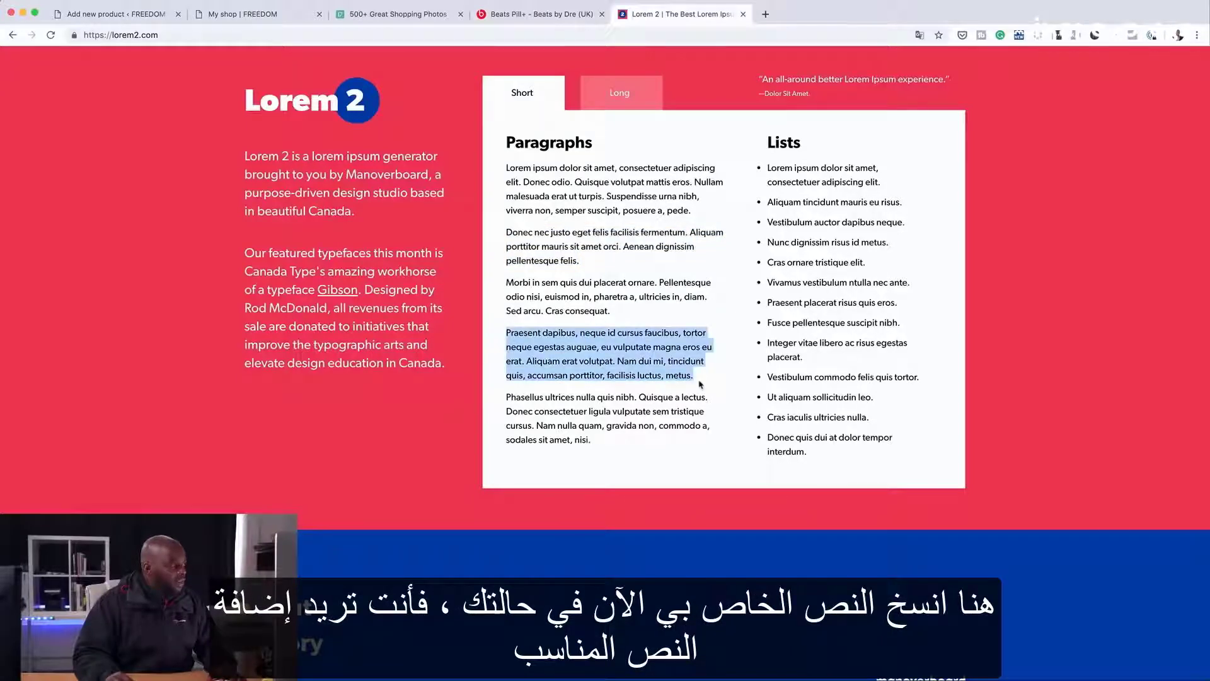
left_click(144, 8)
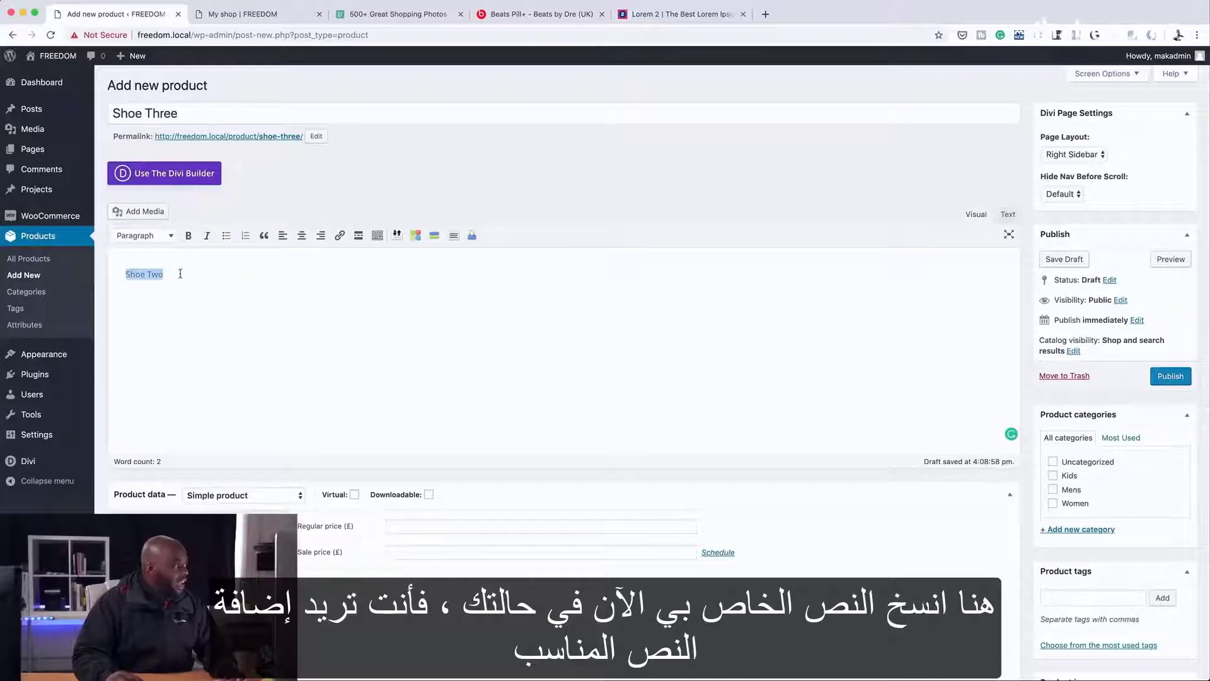
type("Praesent dapibus, neque id cursus faucibus, tortor neque egestas augue, eu vulputate magna eros eu erat. Aliquam erat volutpat. Nam dui mi, tincidunt quis, accumsan porttitor, facilisis luctus, metus.")
Step: Paste the same paragraph as Shoe Three's short description and set its regular price to £89.99
scroll(403, 338, "down", 4)
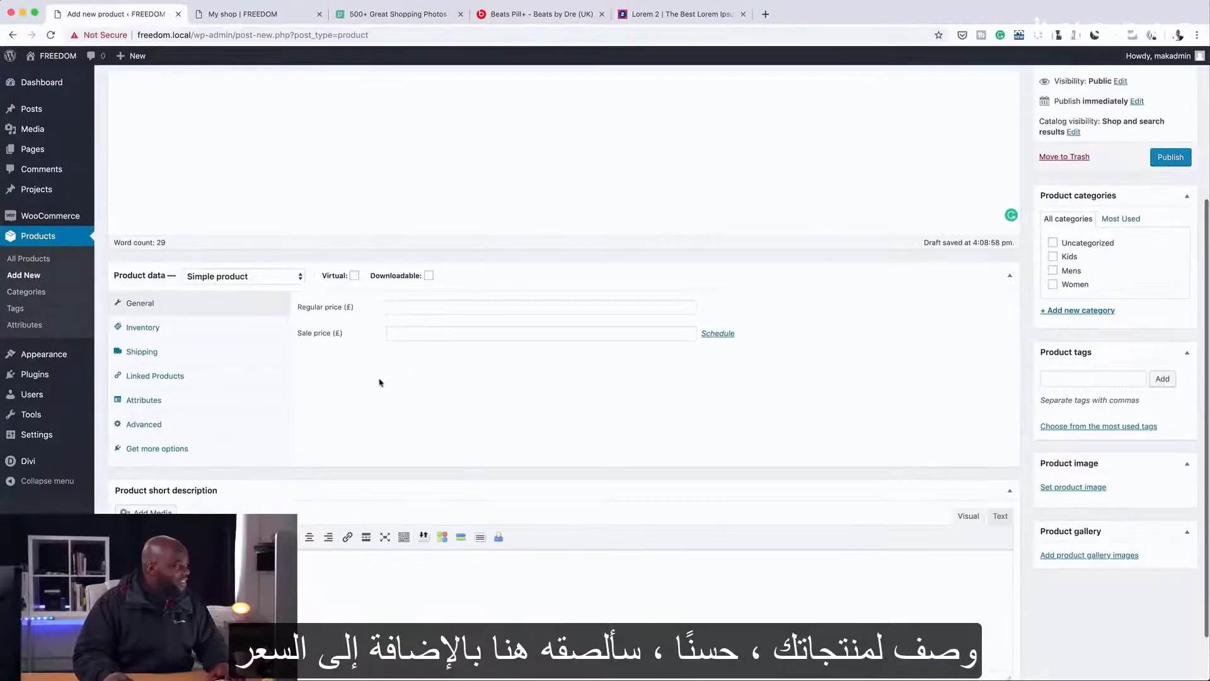
scroll(379, 382, "down", 2)
left_click(306, 513)
key("super+v")
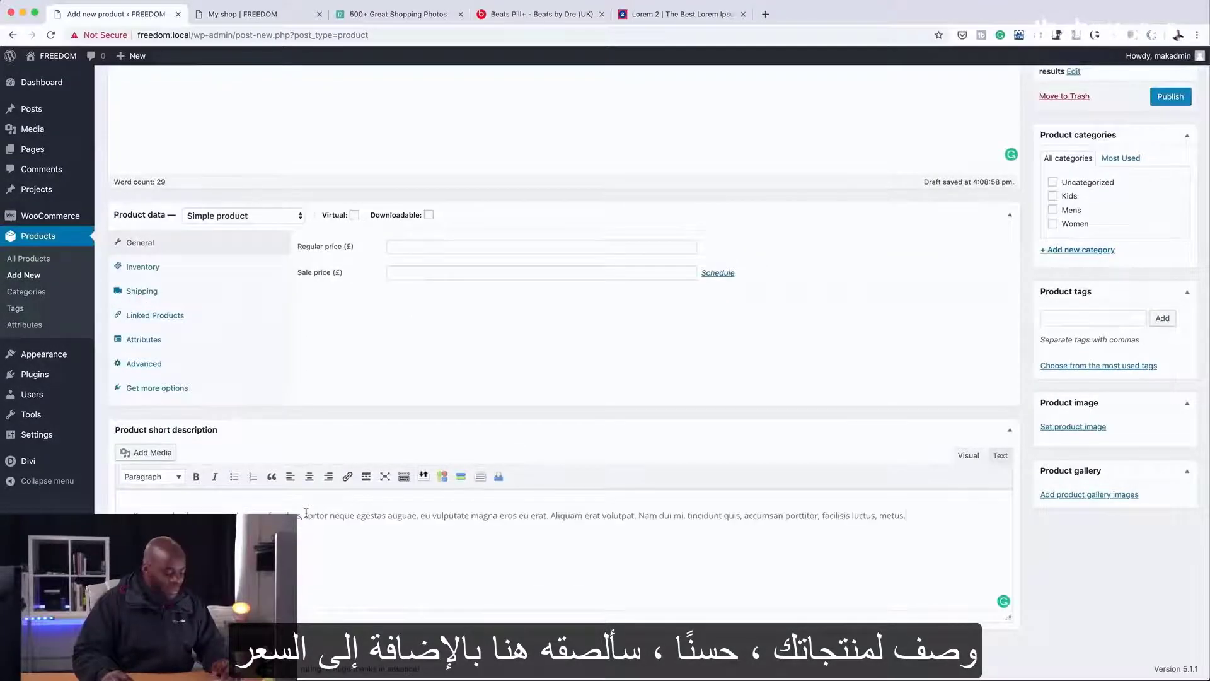
left_click(401, 246)
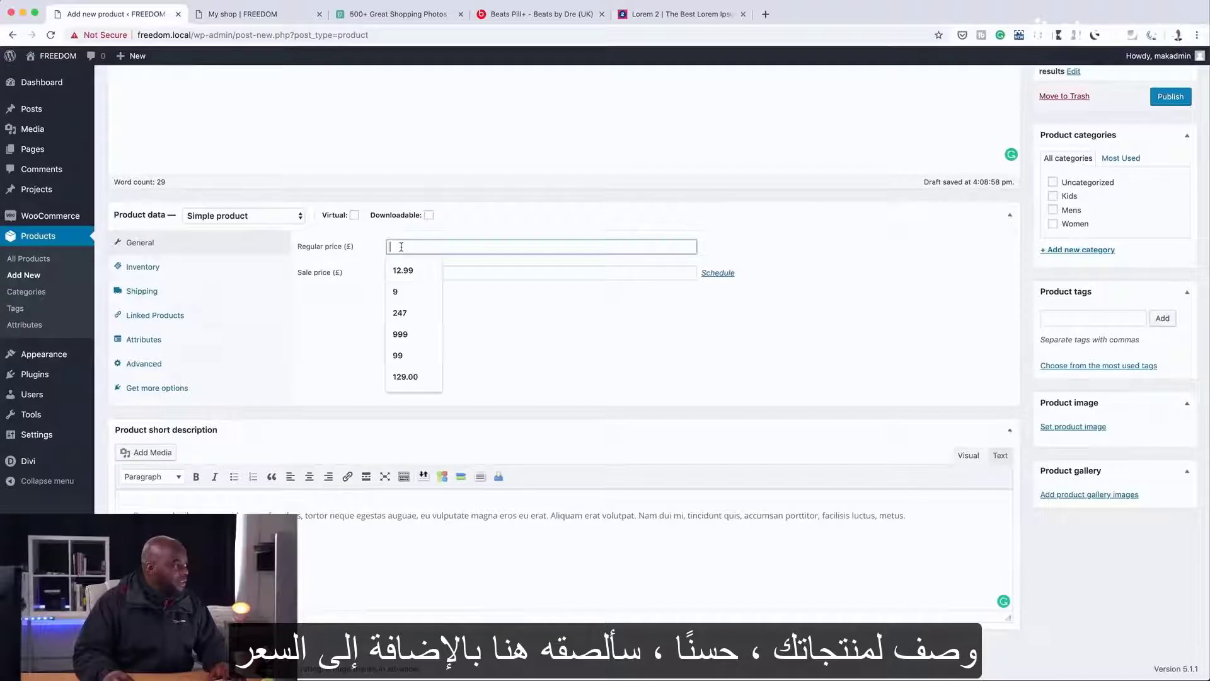
type("89.99")
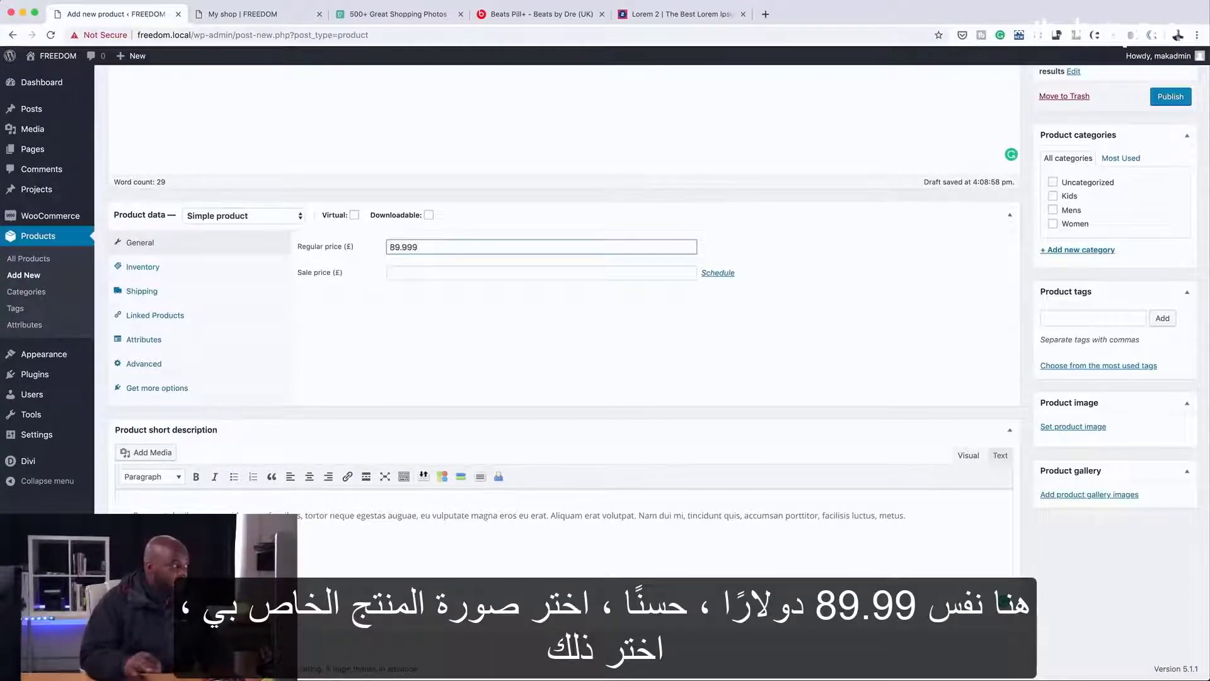
Step: Set footwear-leather-wear-267320.jpg as Shoe Three's product image and assign the product to the Mens category
left_click(1095, 428)
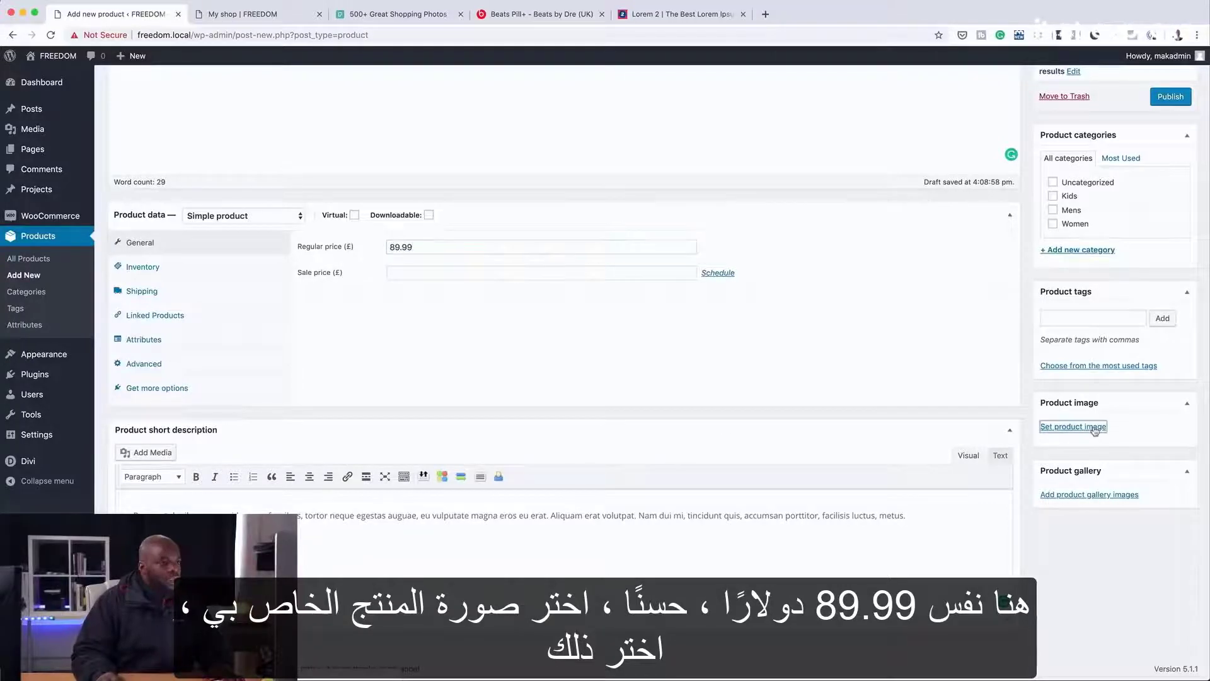
left_click(251, 210)
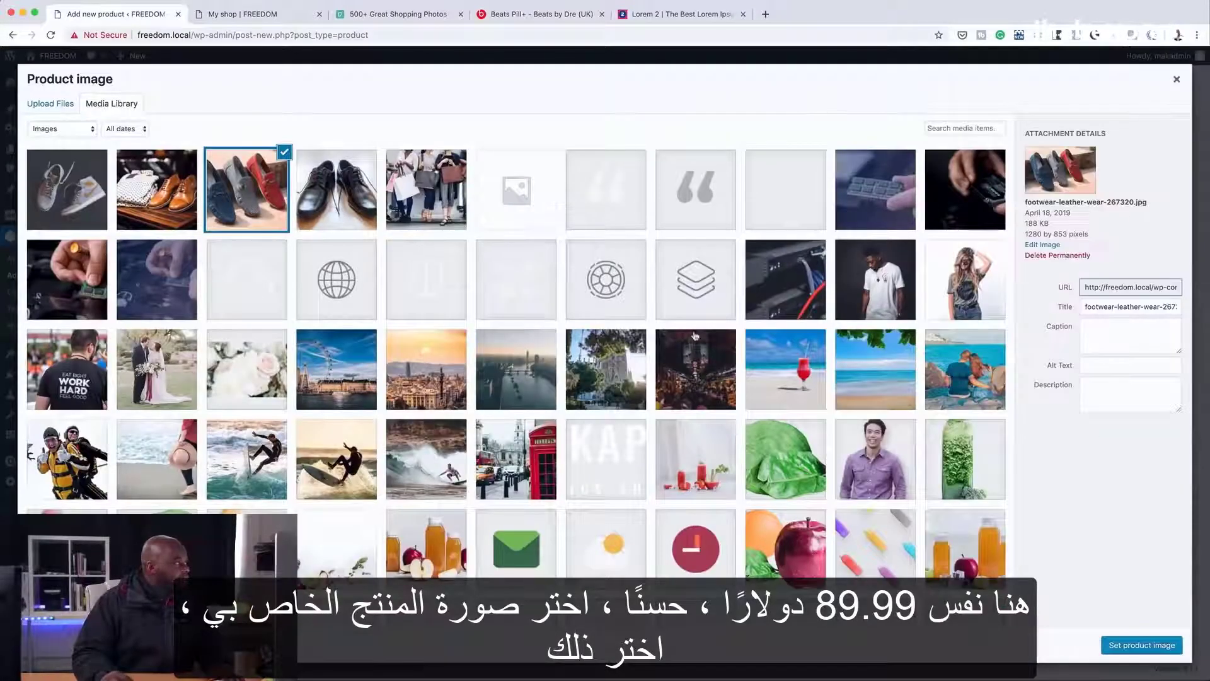
left_click(1142, 645)
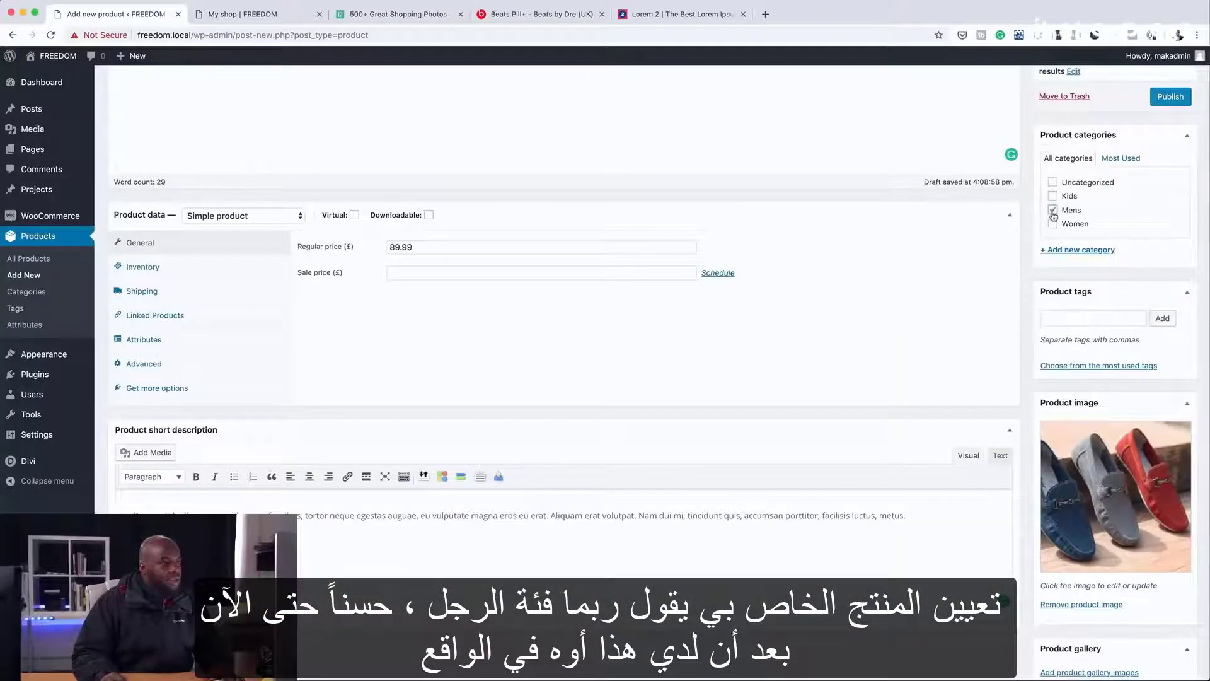
Step: Review Shoe Three's entries, publish the product and show the list of all products
scroll(848, 447, "down", 1)
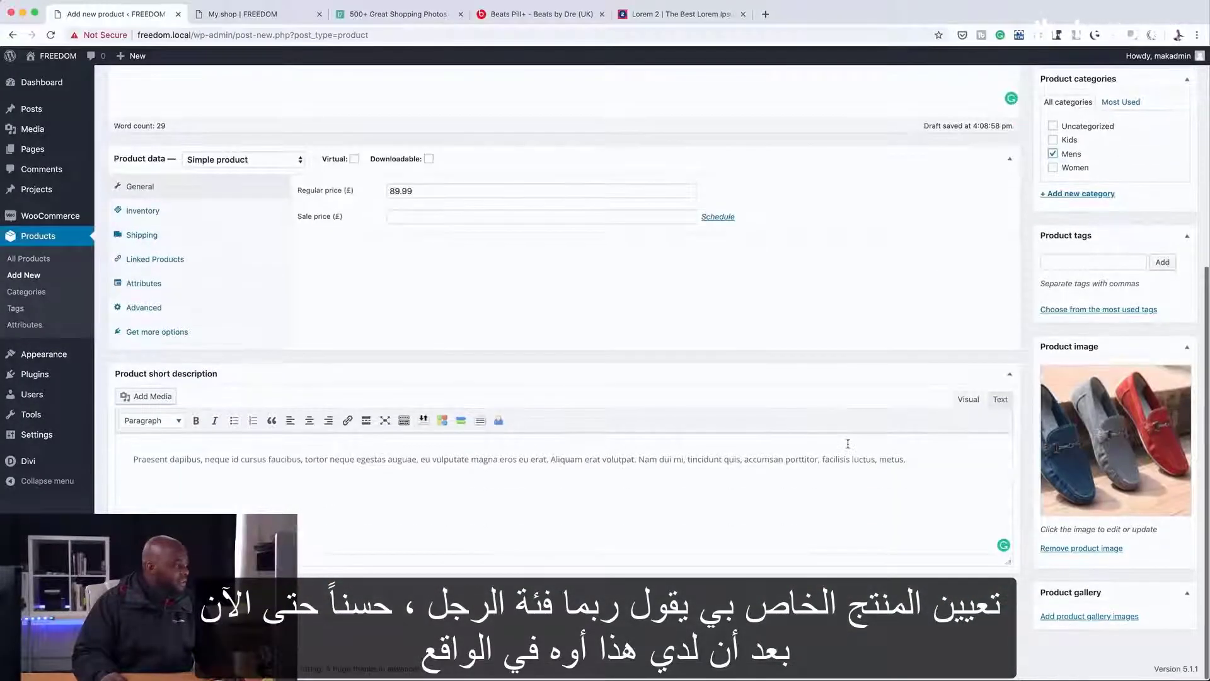
scroll(850, 446, "up", 3)
scroll(850, 442, "up", 2)
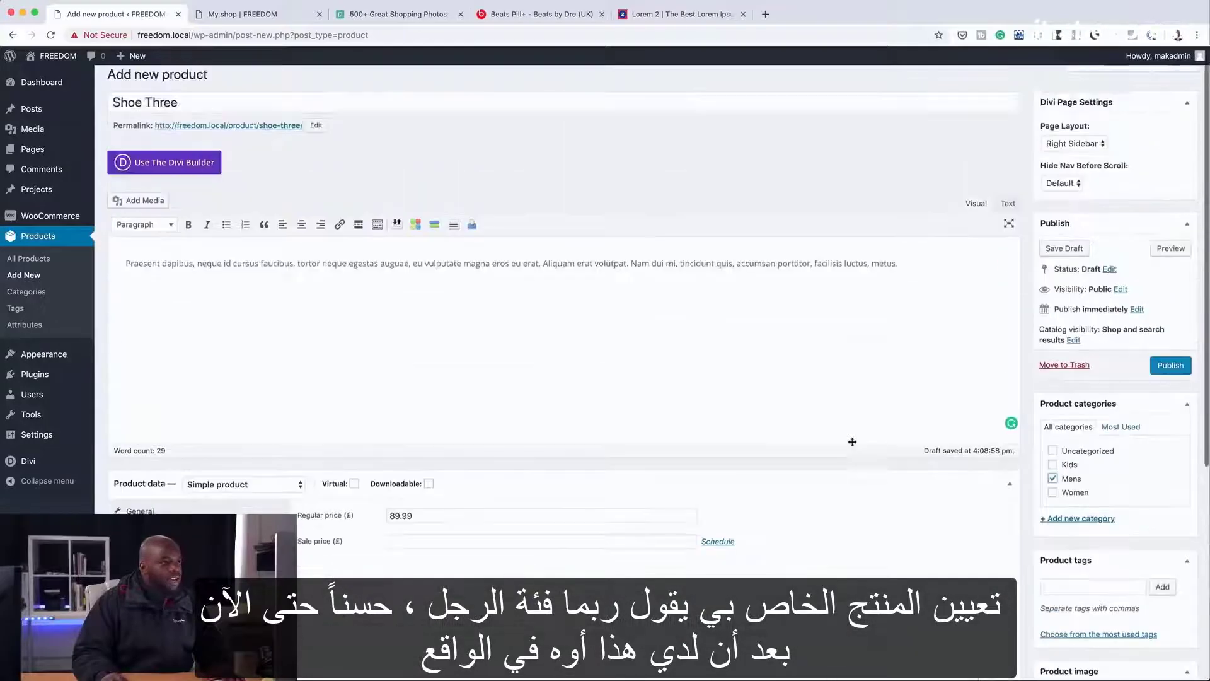
scroll(851, 441, "down", 5)
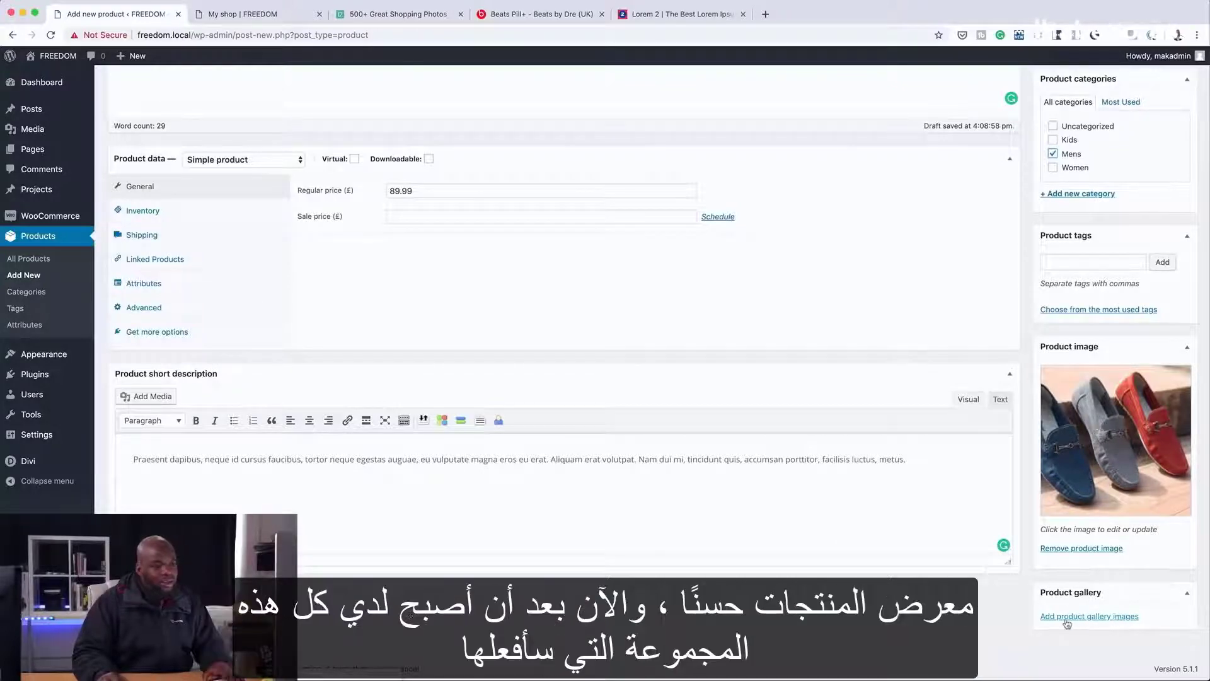
scroll(1062, 610, "up", 5)
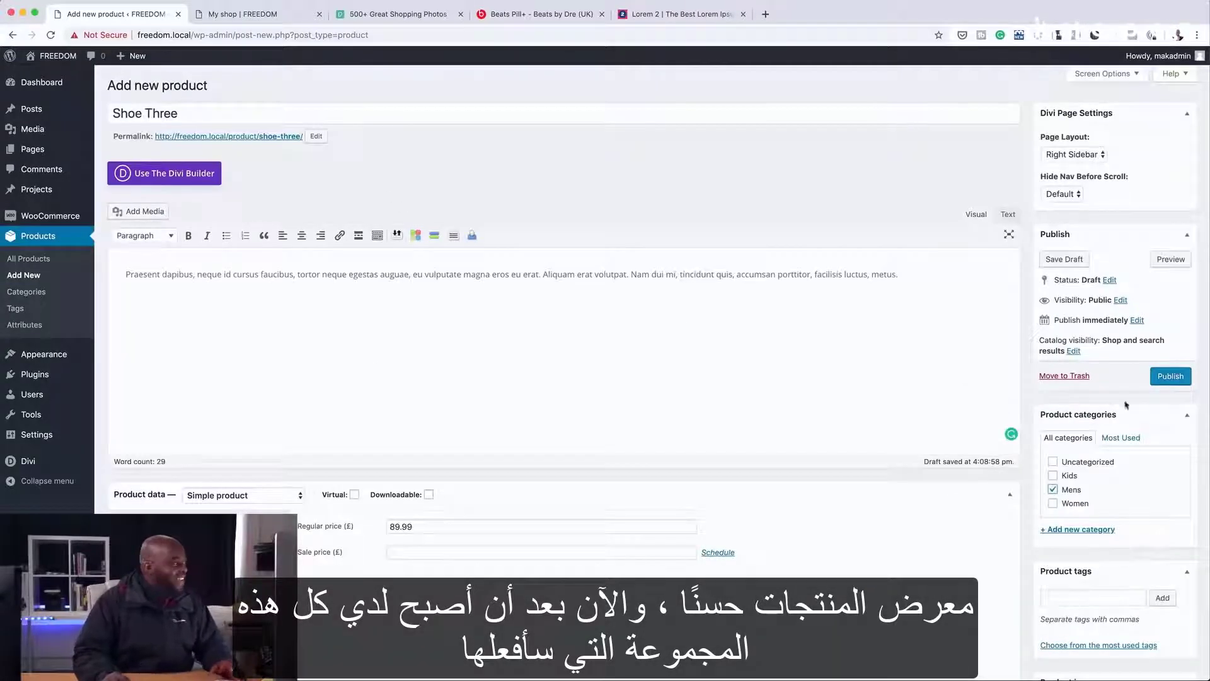
left_click(1172, 381)
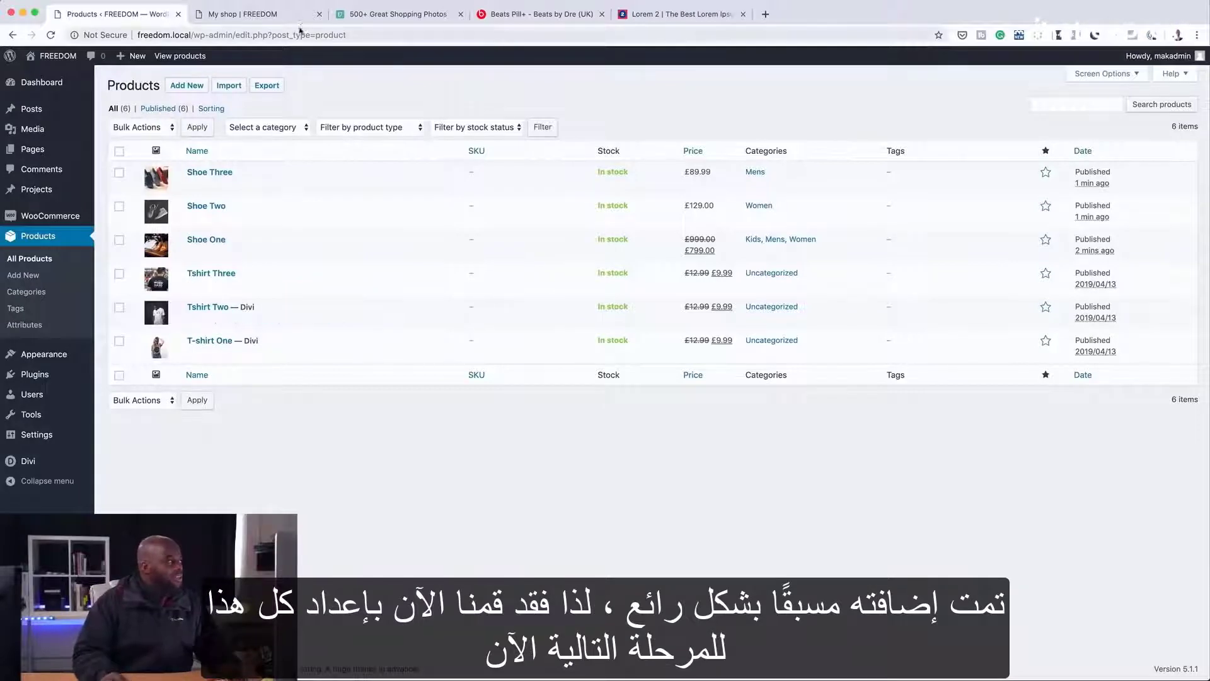
Step: On the My shop page in the Visual Builder, insert a regular section with a one-column row below the hero section
left_click(290, 20)
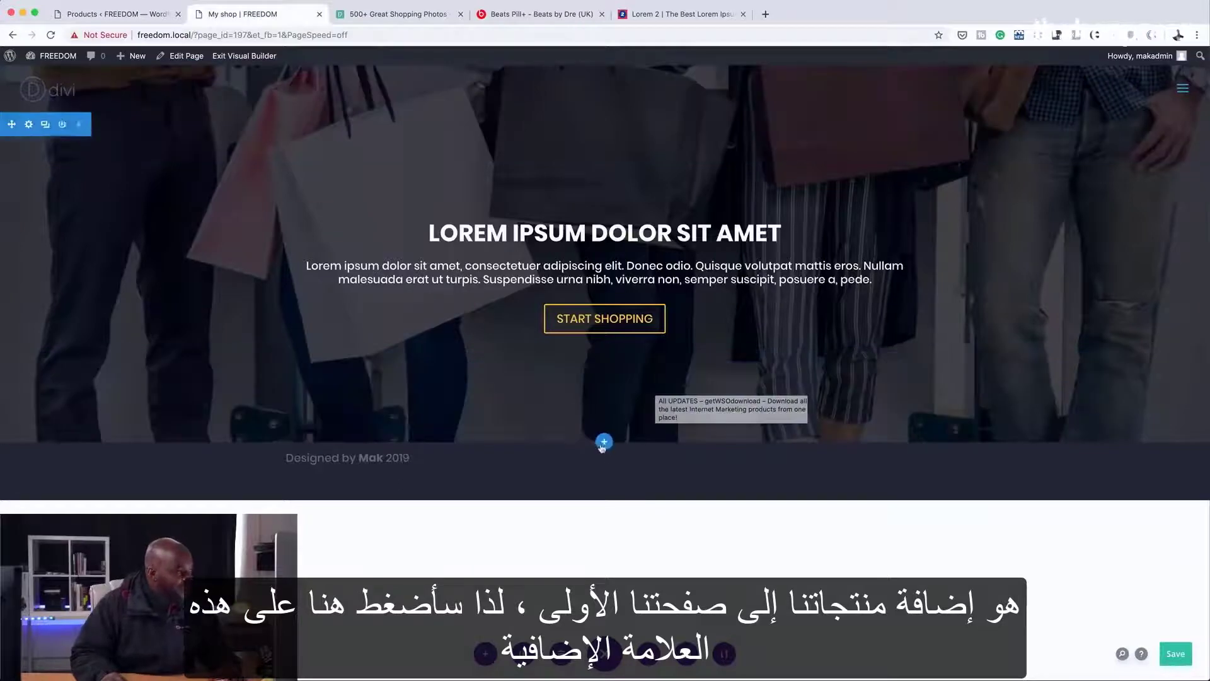
left_click(603, 441)
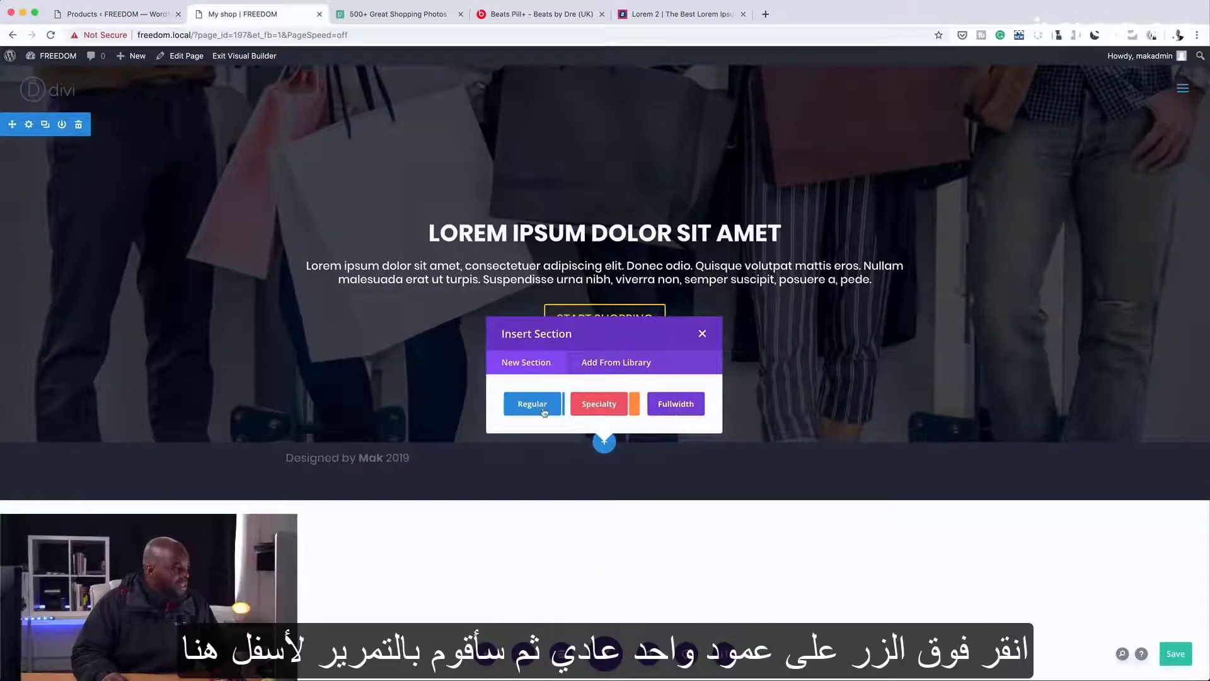
left_click(549, 413)
left_click(552, 273)
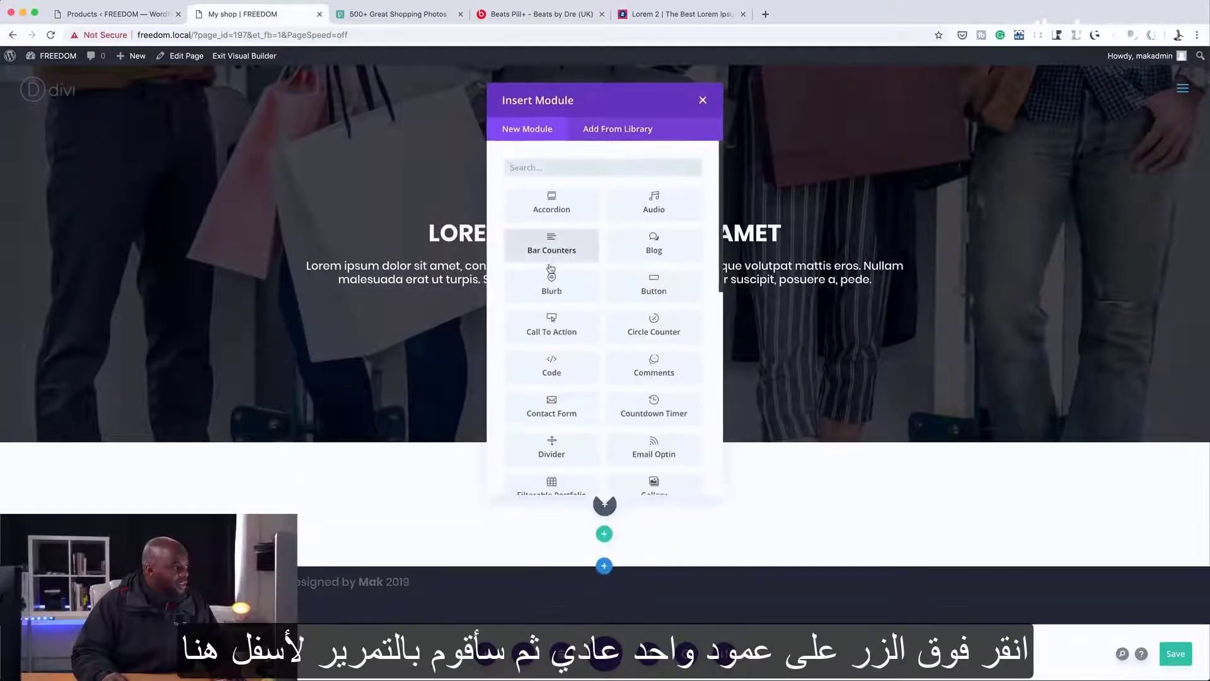
Step: Add a Shop module to the new one-column row
scroll(679, 404, "down", 10)
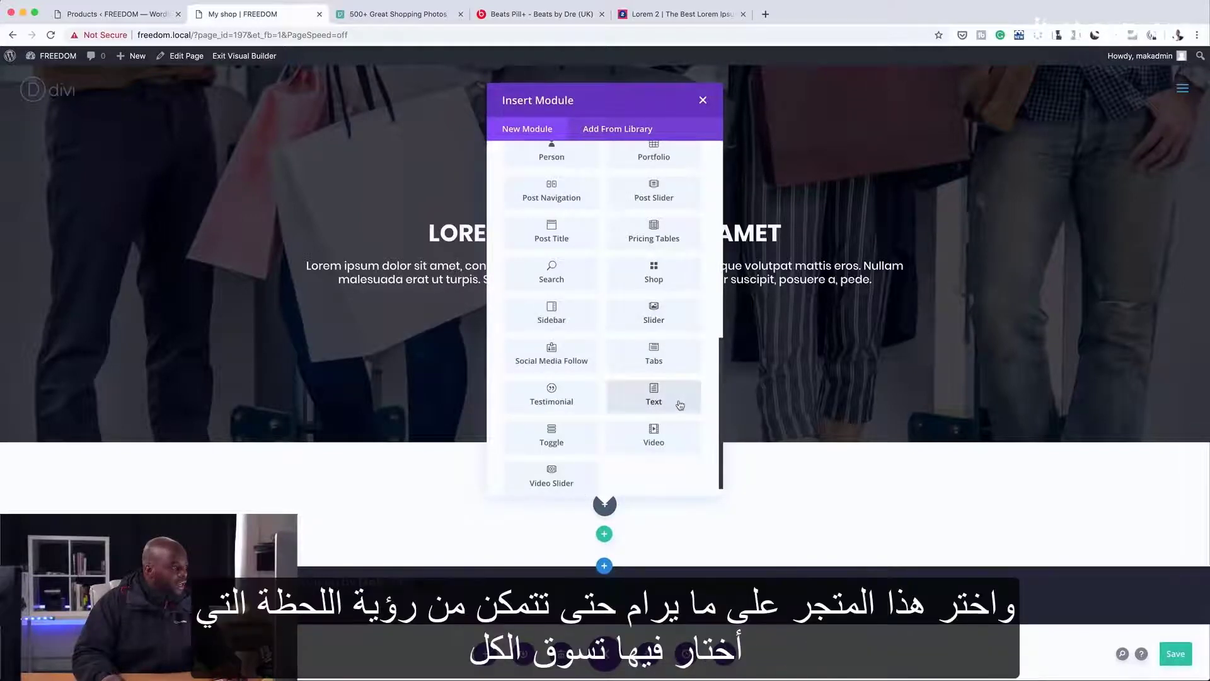
scroll(680, 405, "down", 1)
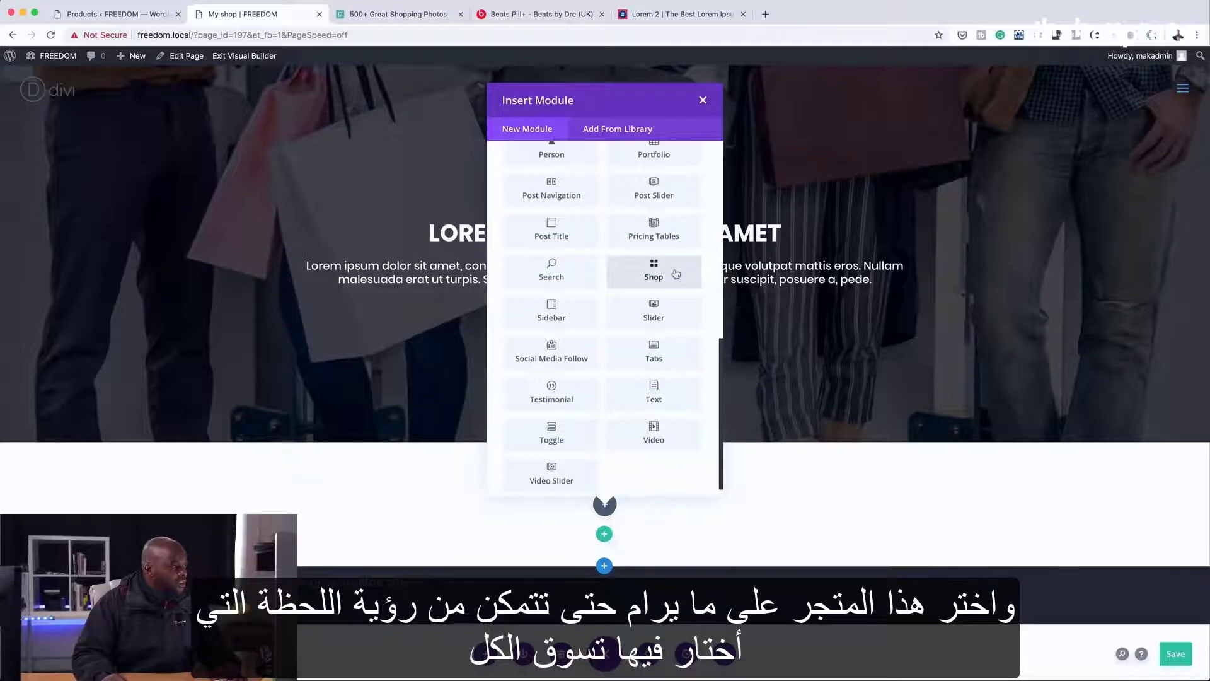
left_click(654, 271)
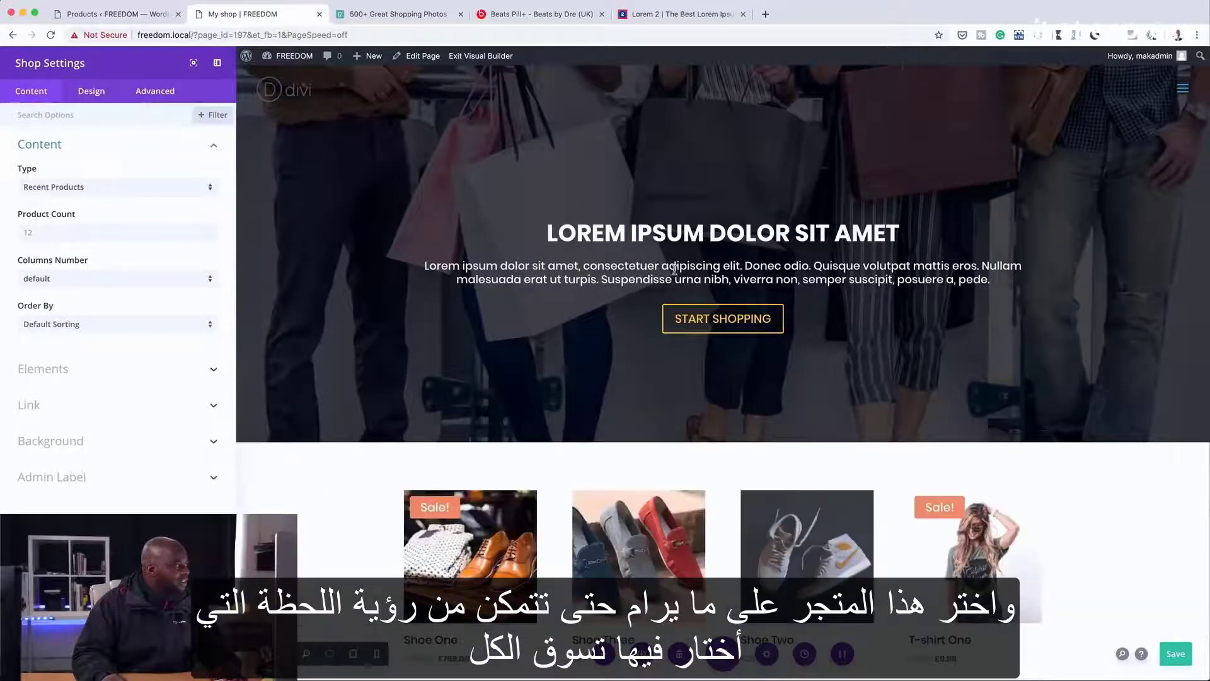
Step: Set the Shop module's product count to 8
scroll(674, 270, "down", 5)
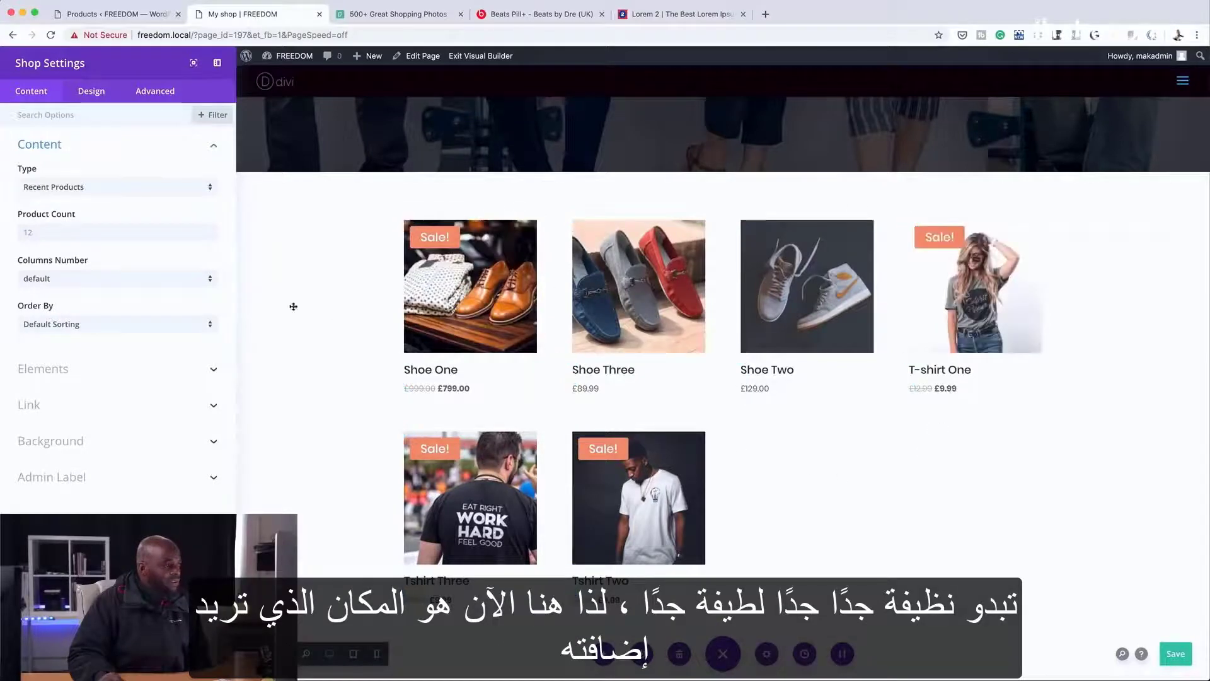
left_click(50, 234)
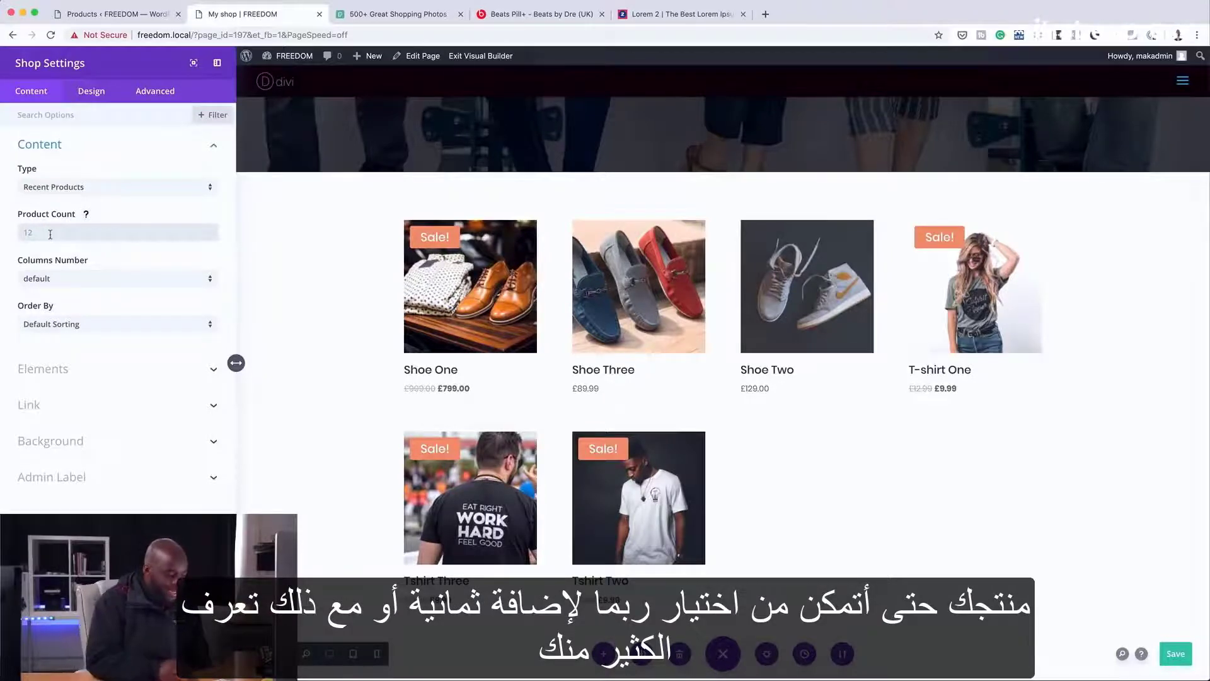
type("8")
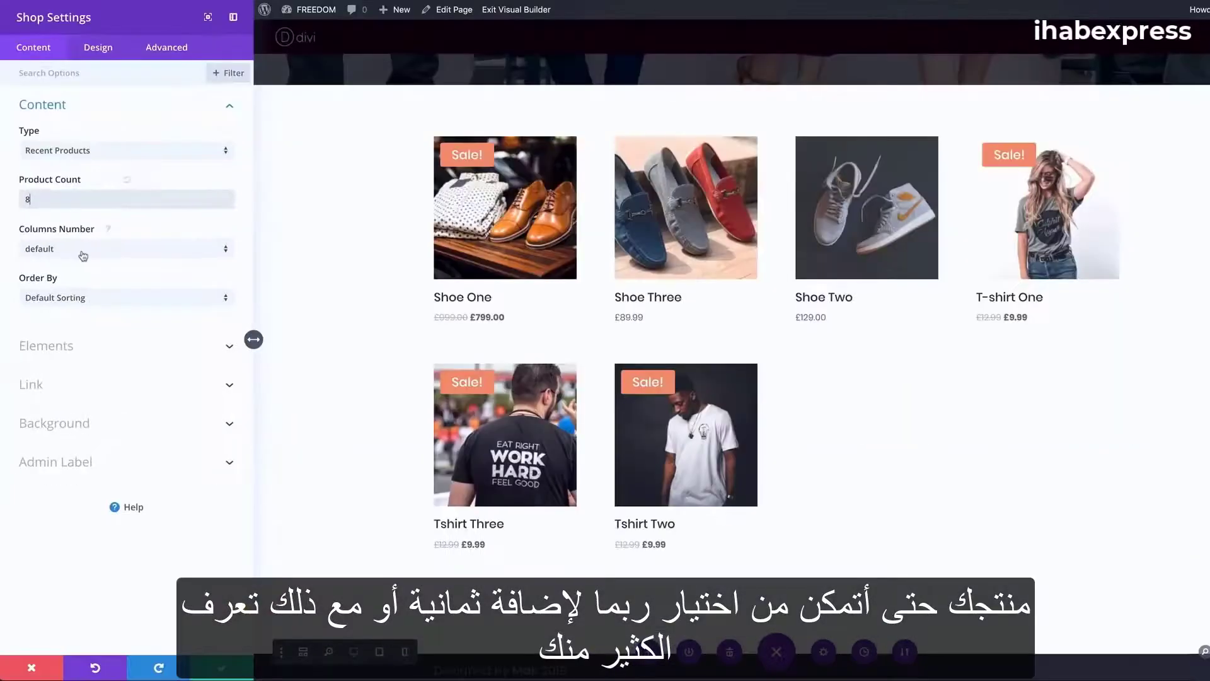
Step: Try the product grid with 4 columns and with 6 columns
left_click(78, 284)
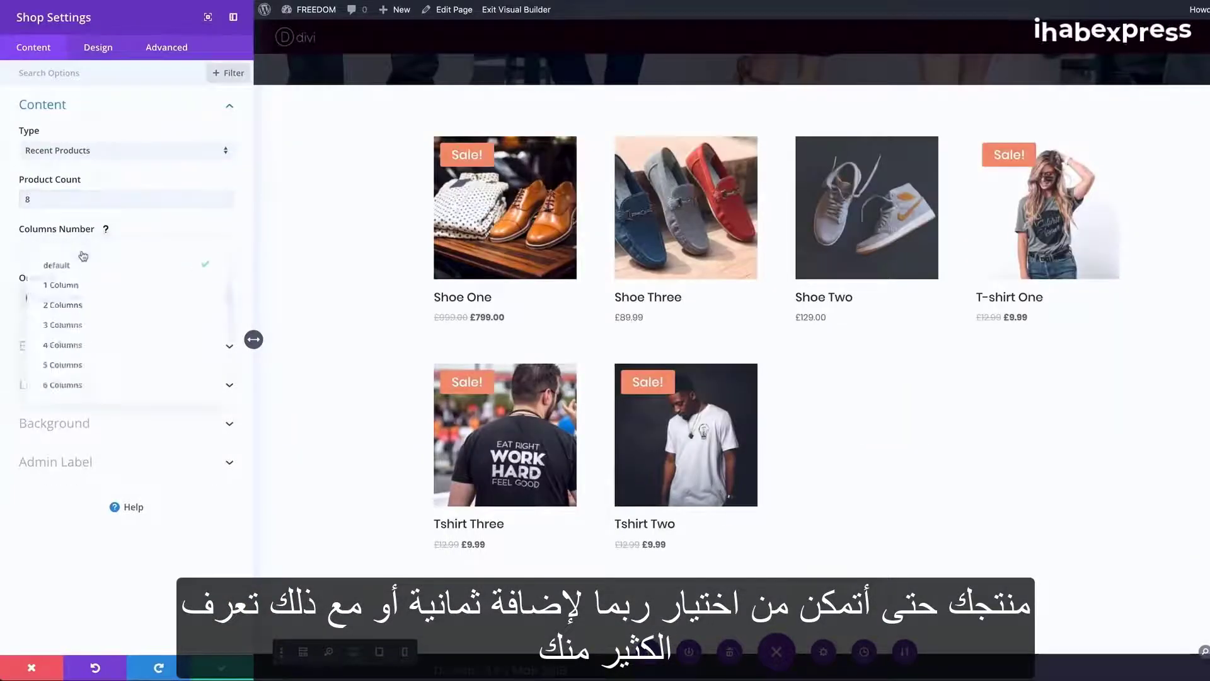
left_click(96, 348)
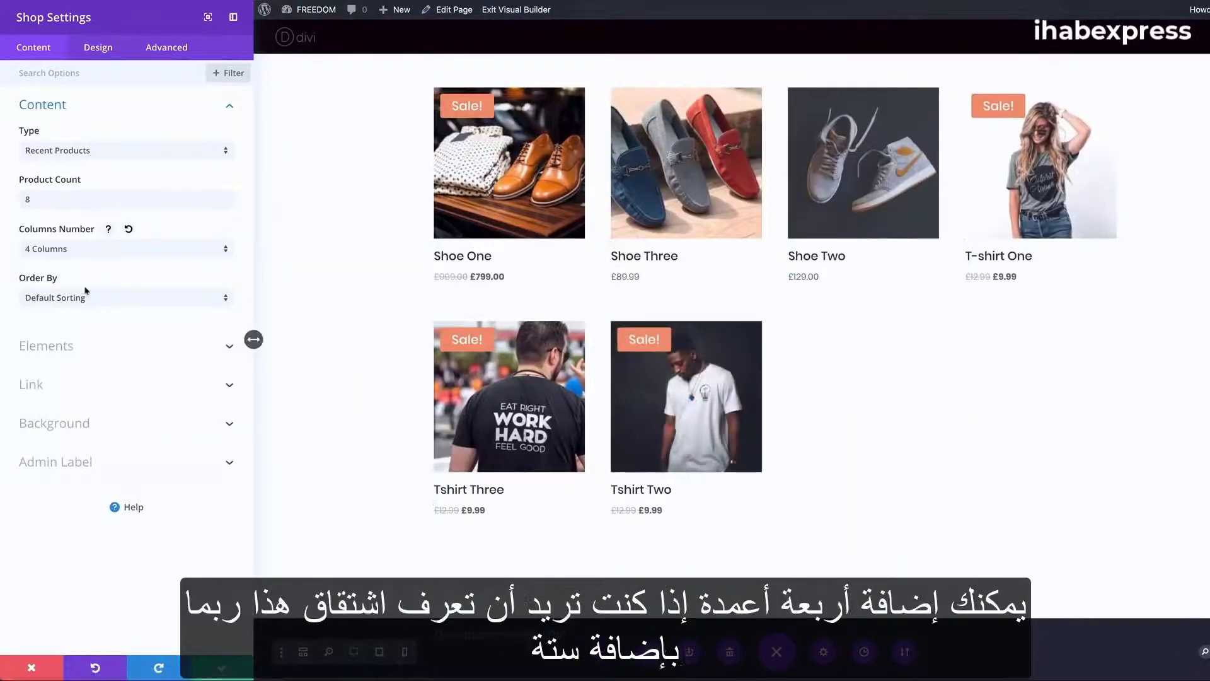
left_click(92, 254)
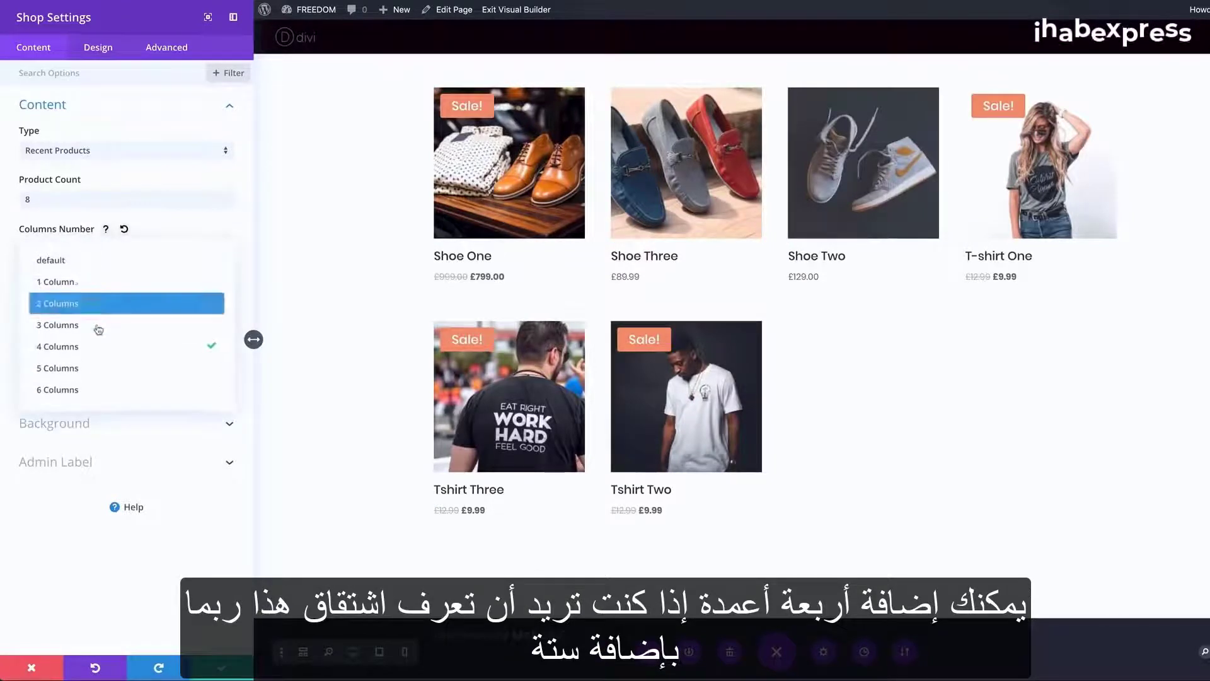
left_click(92, 390)
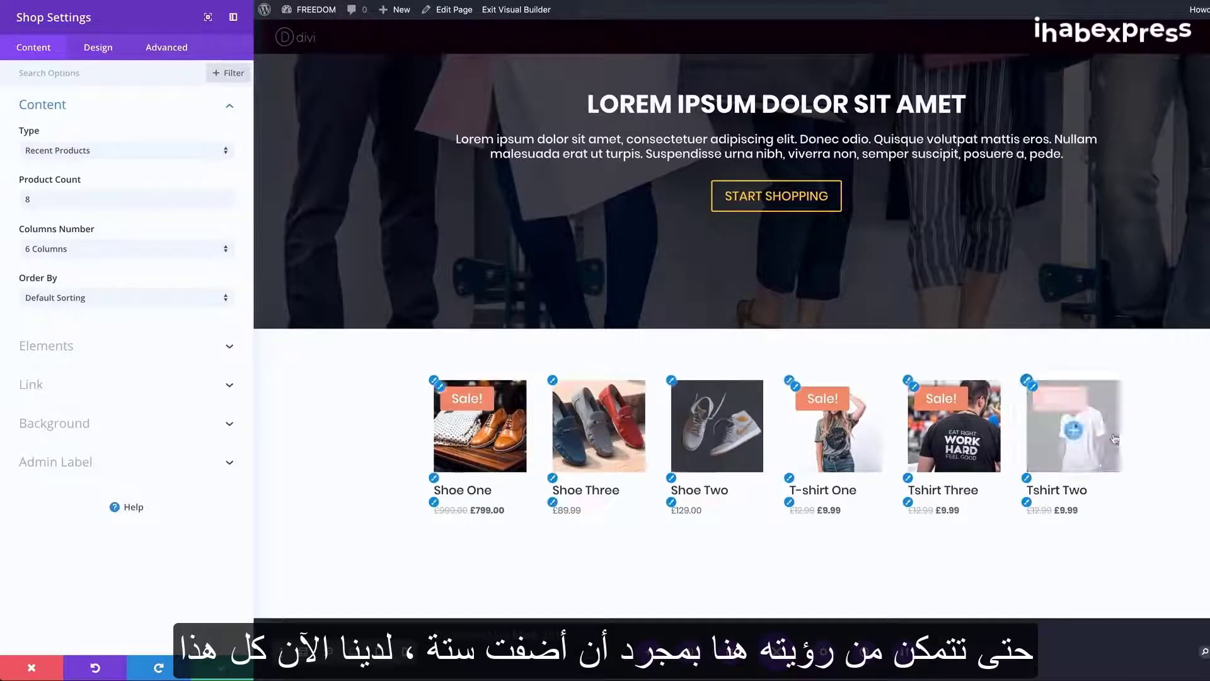
Step: Set the Shop module to 3 columns and review the resulting product grid
left_click(80, 255)
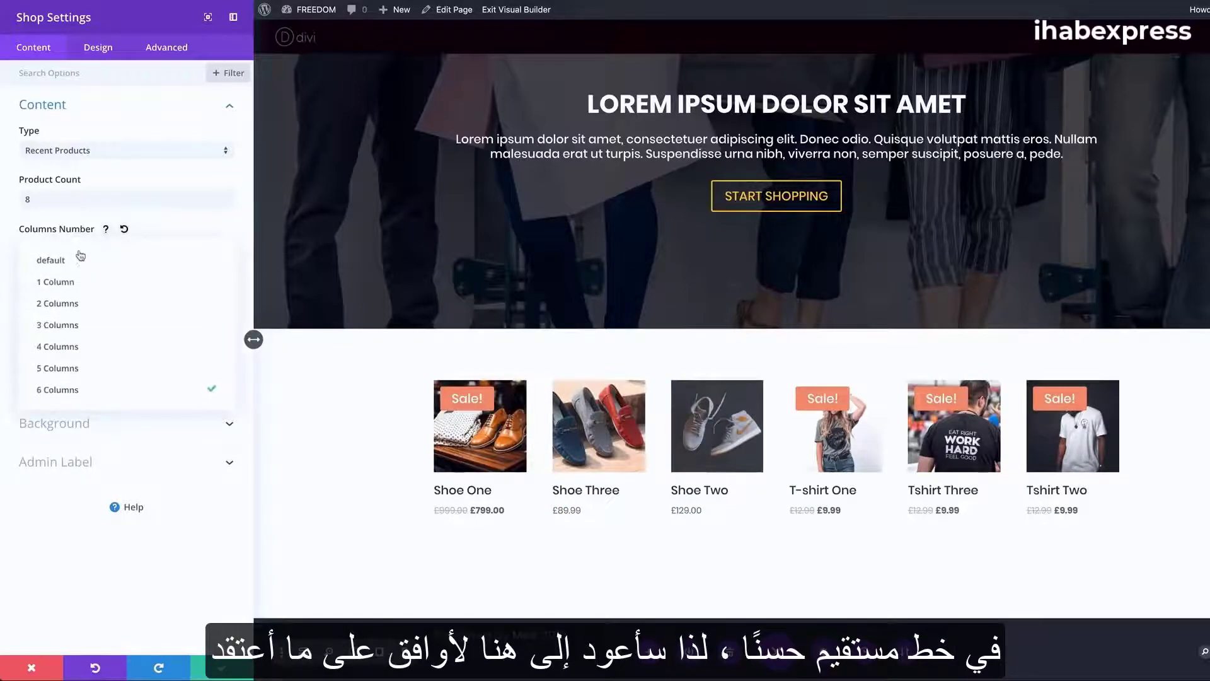
left_click(99, 324)
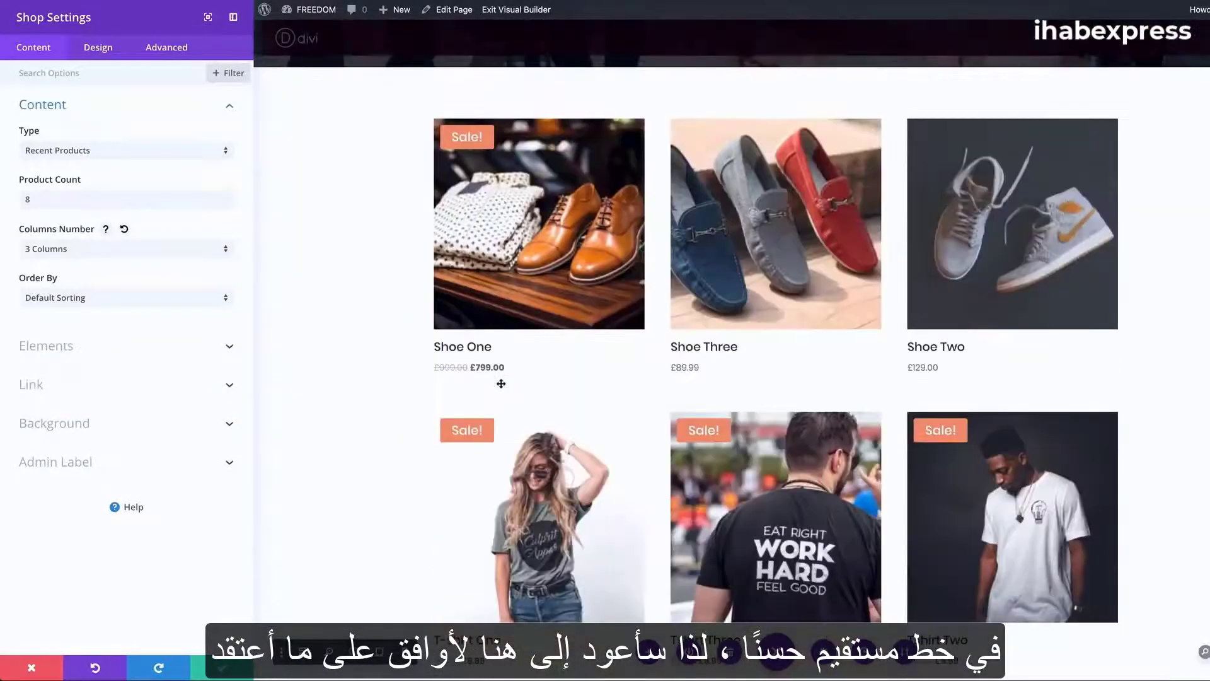
scroll(501, 383, "down", 2)
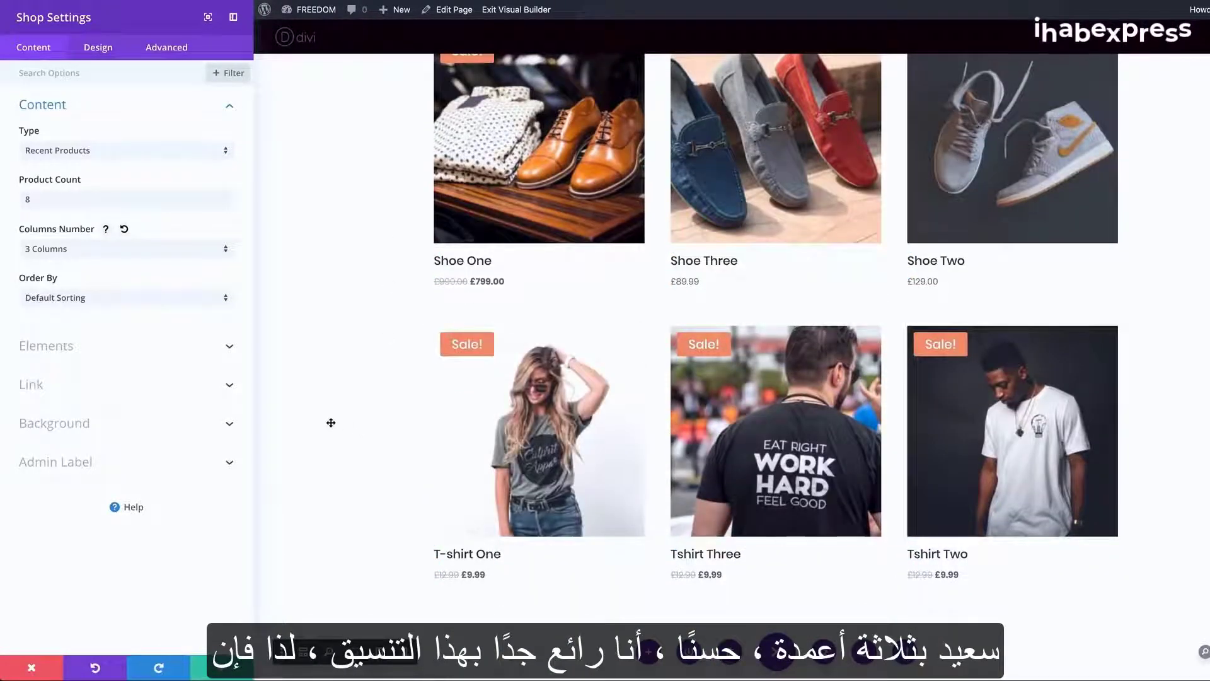
scroll(399, 413, "up", 3)
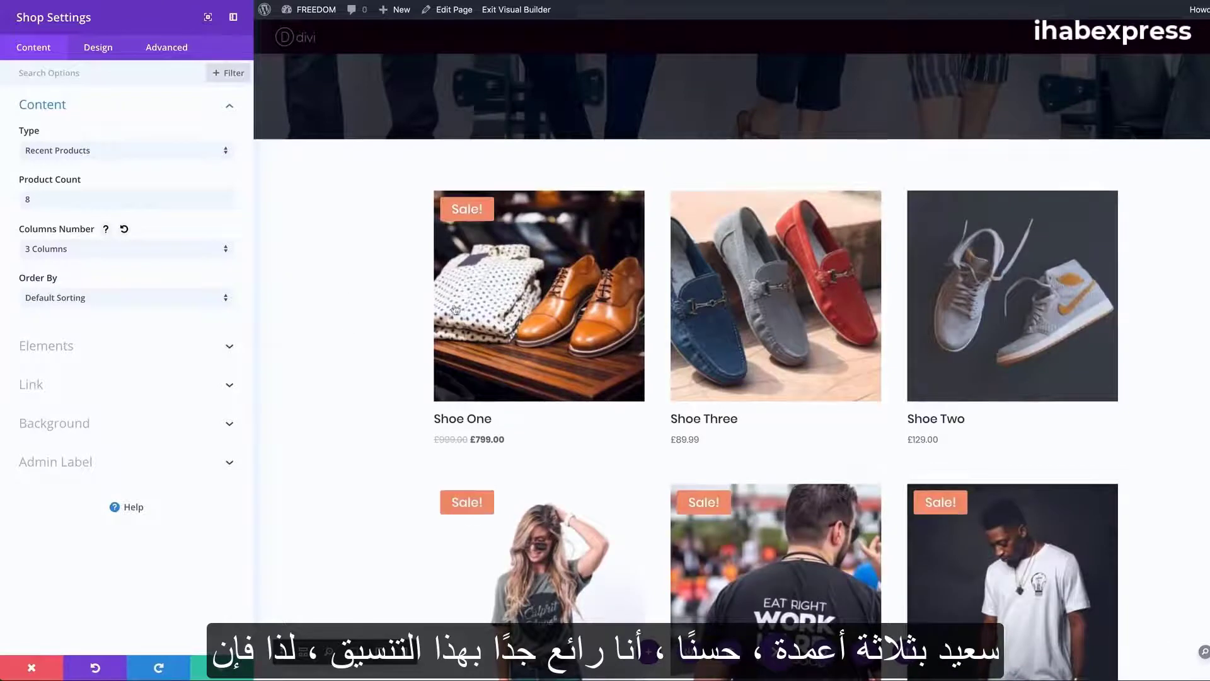
Step: Enable pagination for the Shop module and look over the product grid
left_click(58, 346)
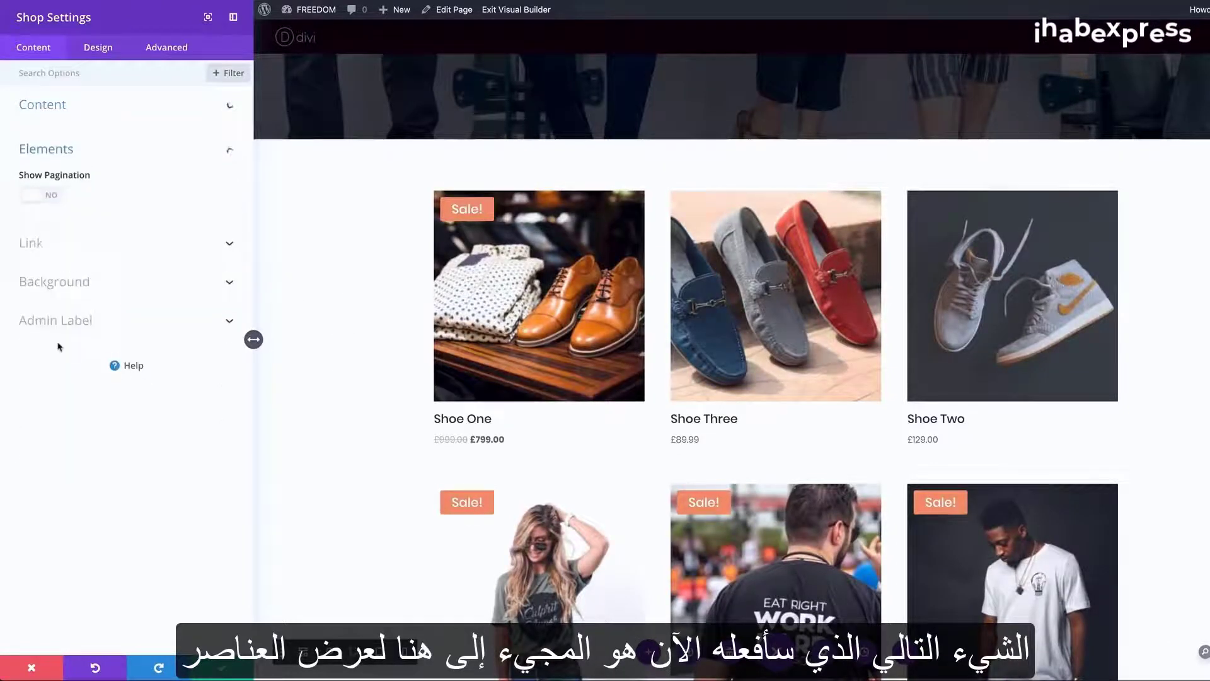
left_click(51, 197)
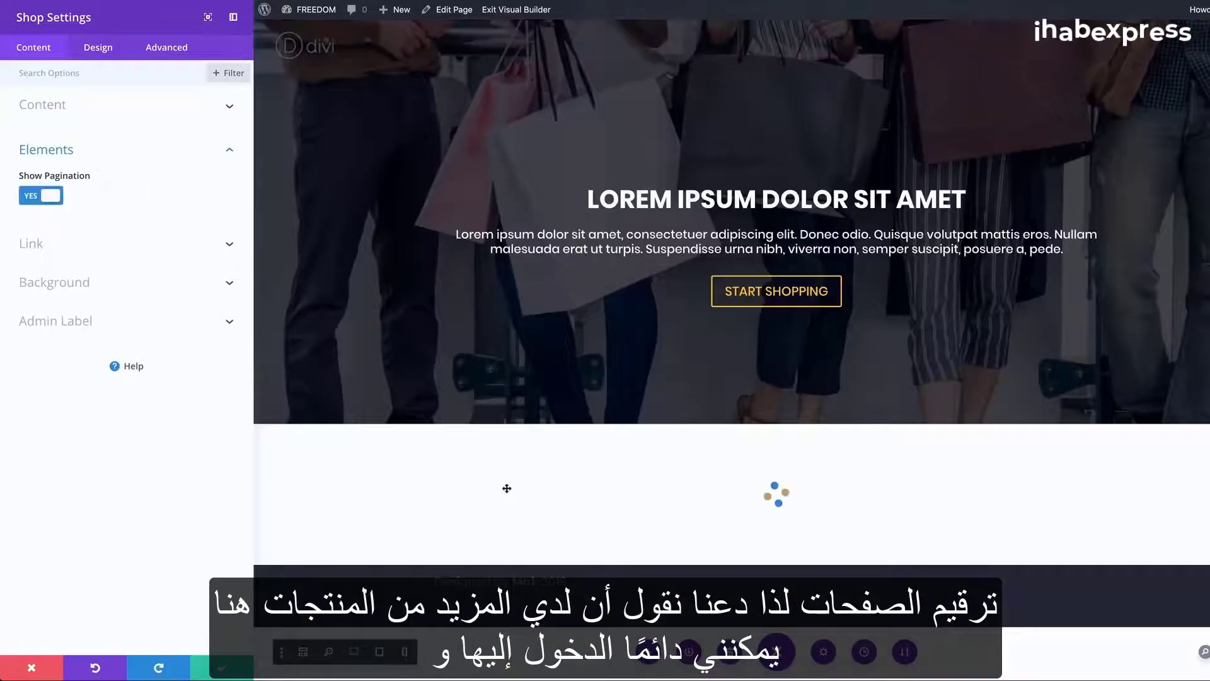
scroll(644, 546, "down", 8)
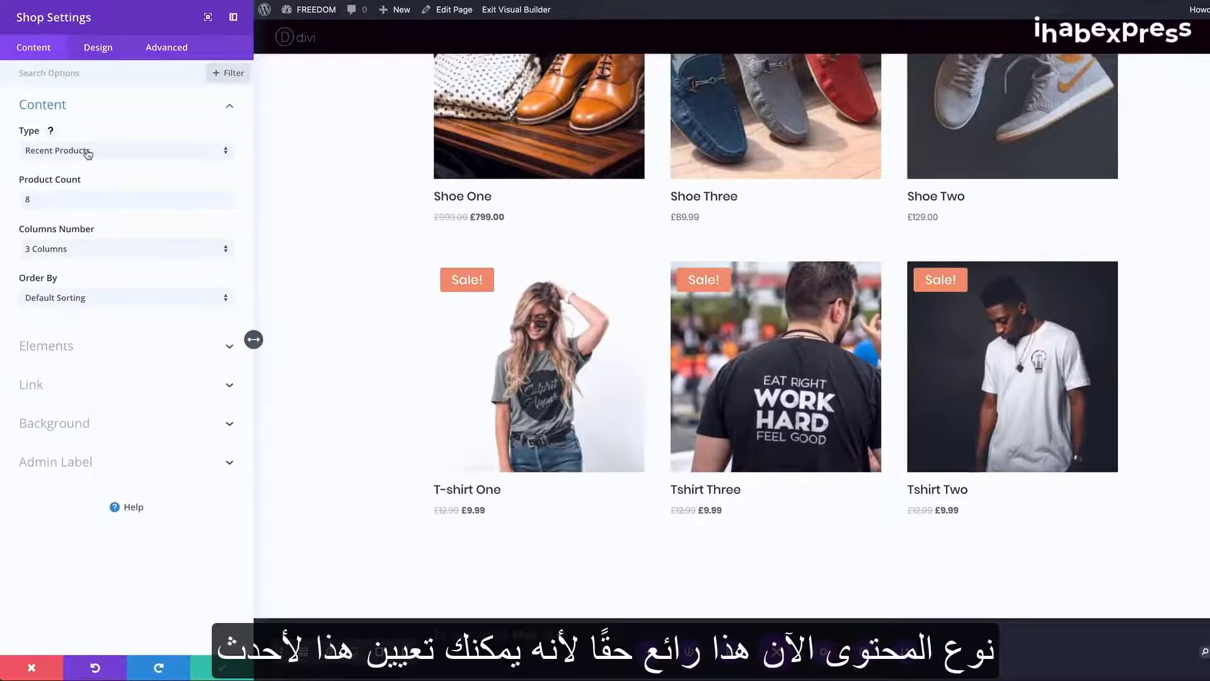
Step: Try Sale Products as the Shop module's product type and set it back to Recent Products
left_click(96, 155)
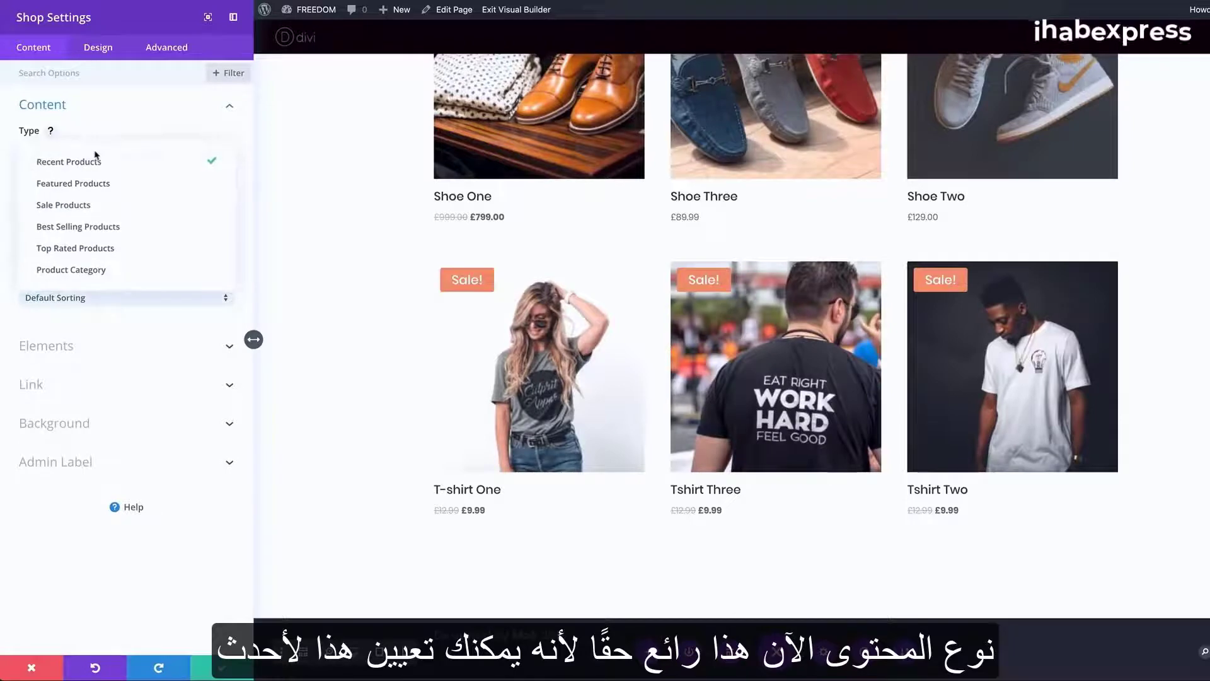
left_click(116, 206)
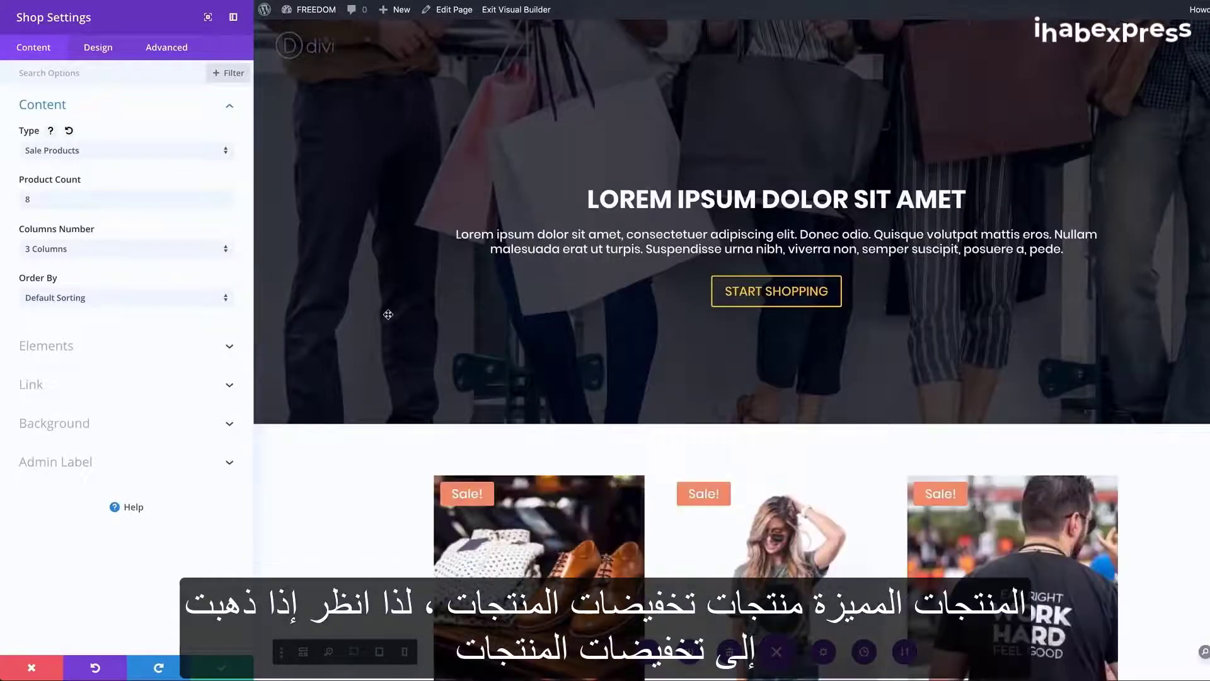
scroll(387, 313, "down", 5)
scroll(388, 314, "down", 1)
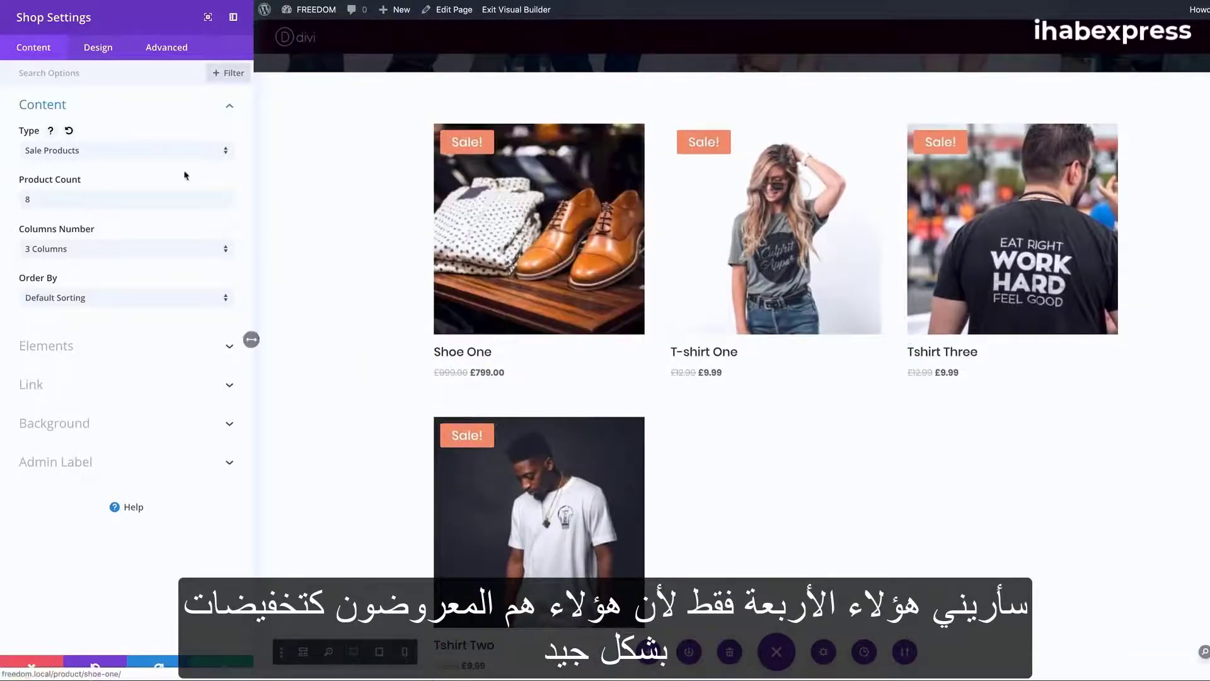
left_click(109, 151)
left_click(118, 163)
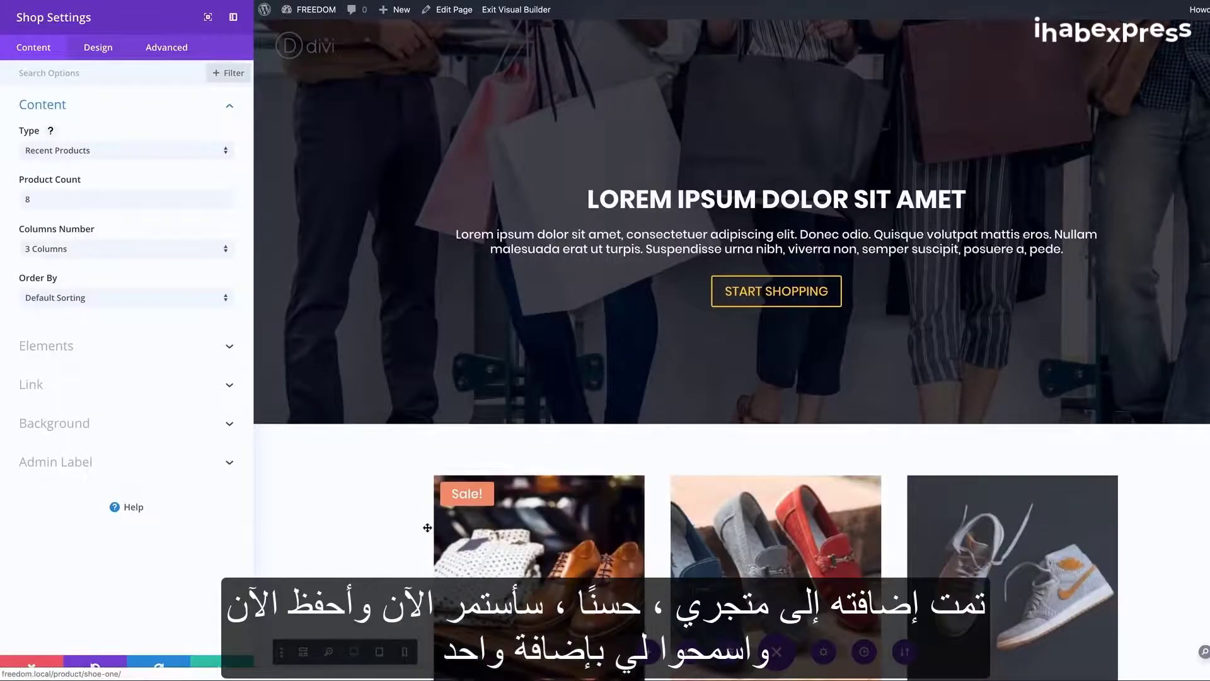
Step: Check the product grid and save the Shop module's settings
scroll(427, 527, "down", 2)
scroll(427, 527, "down", 1)
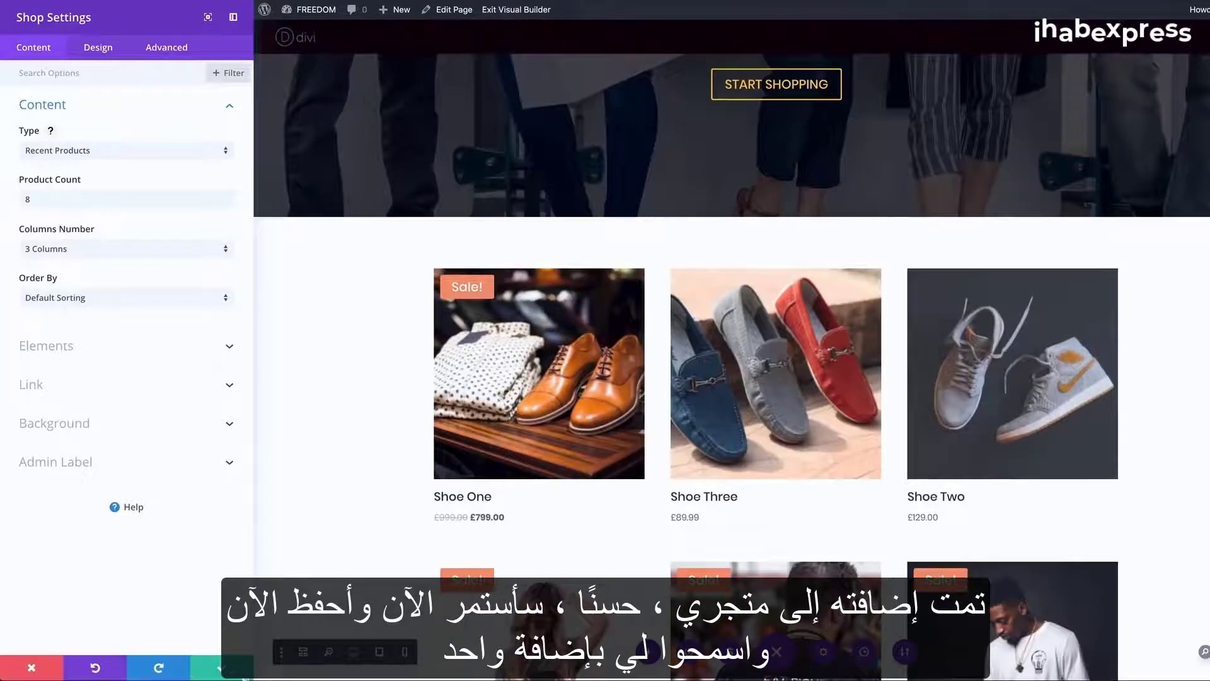
left_click(221, 666)
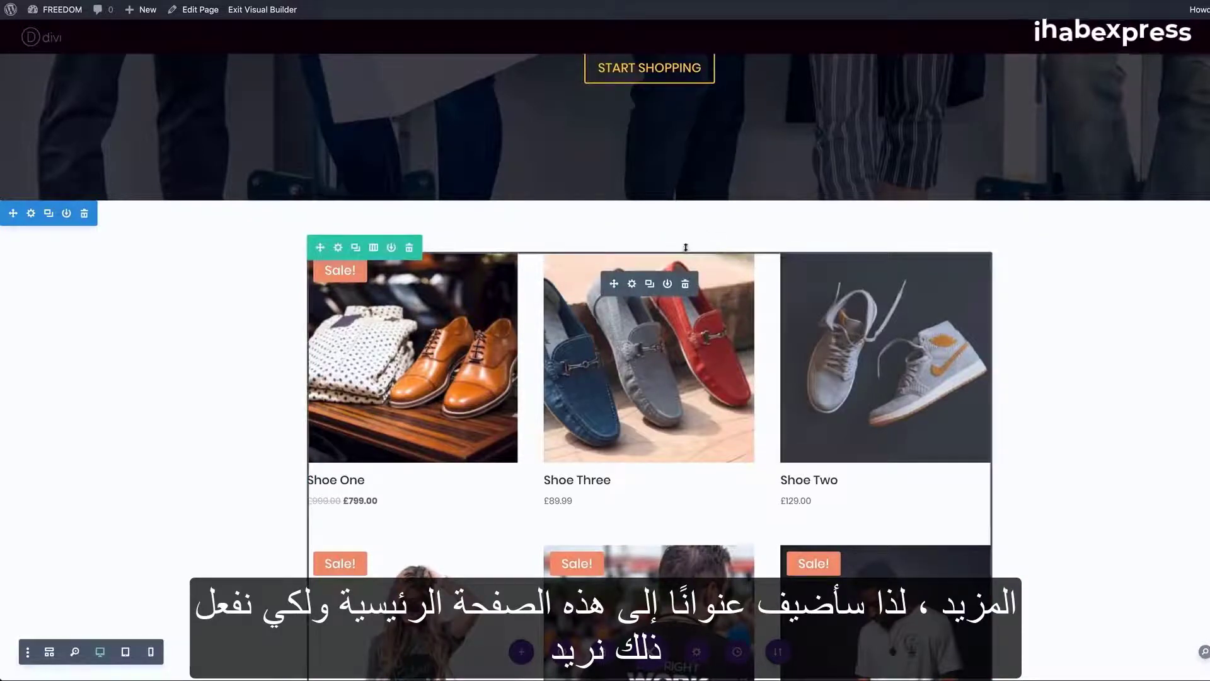
Step: Insert a one-column row below the row that holds the Shop module
scroll(869, 378, "down", 5)
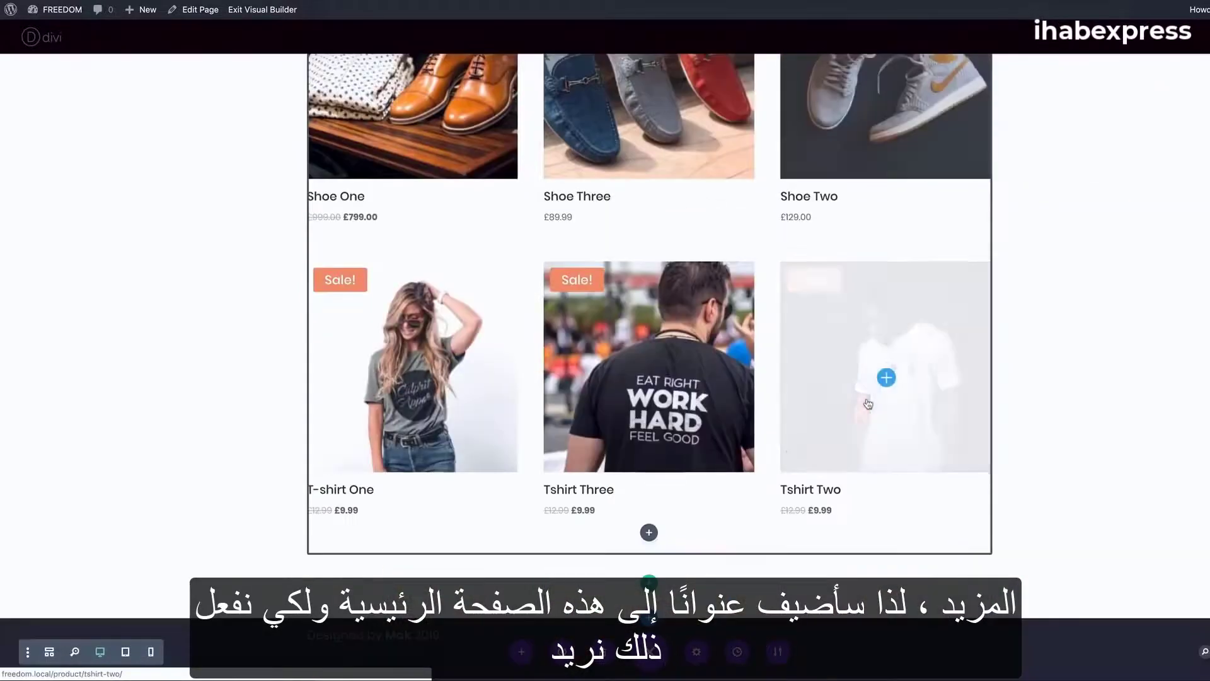
left_click(648, 531)
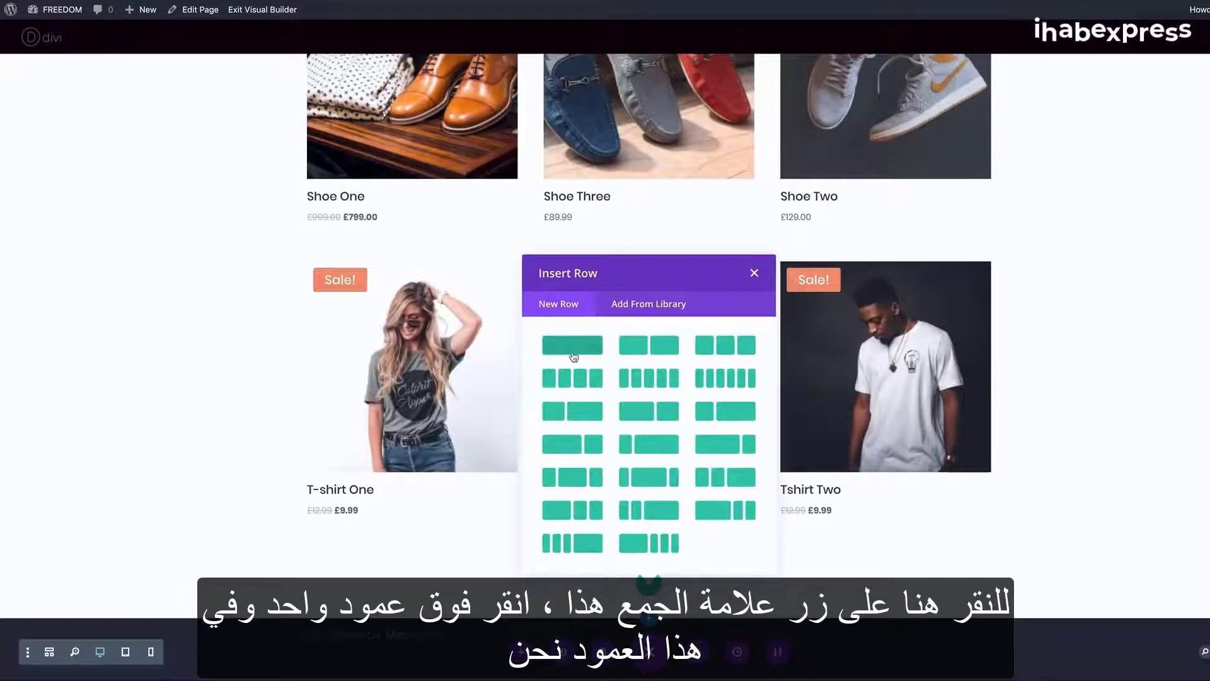
left_click(573, 348)
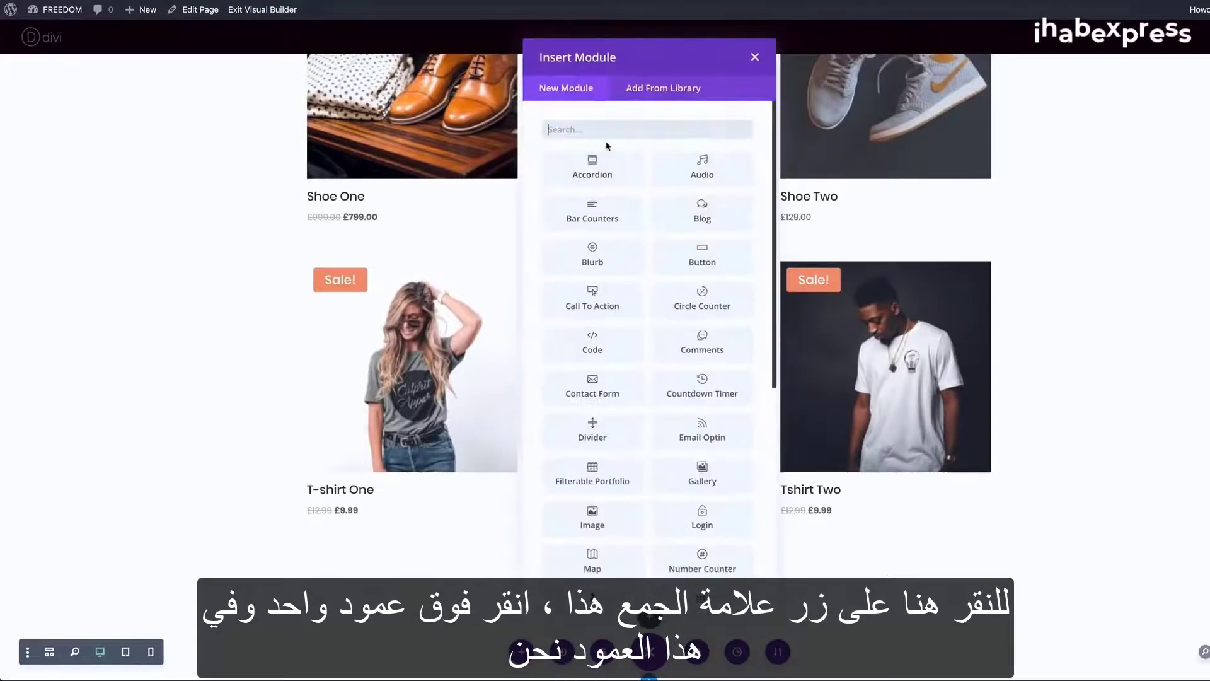
Step: Add a Text module to the new row and replace its placeholder content with "Latest Products"
type("text")
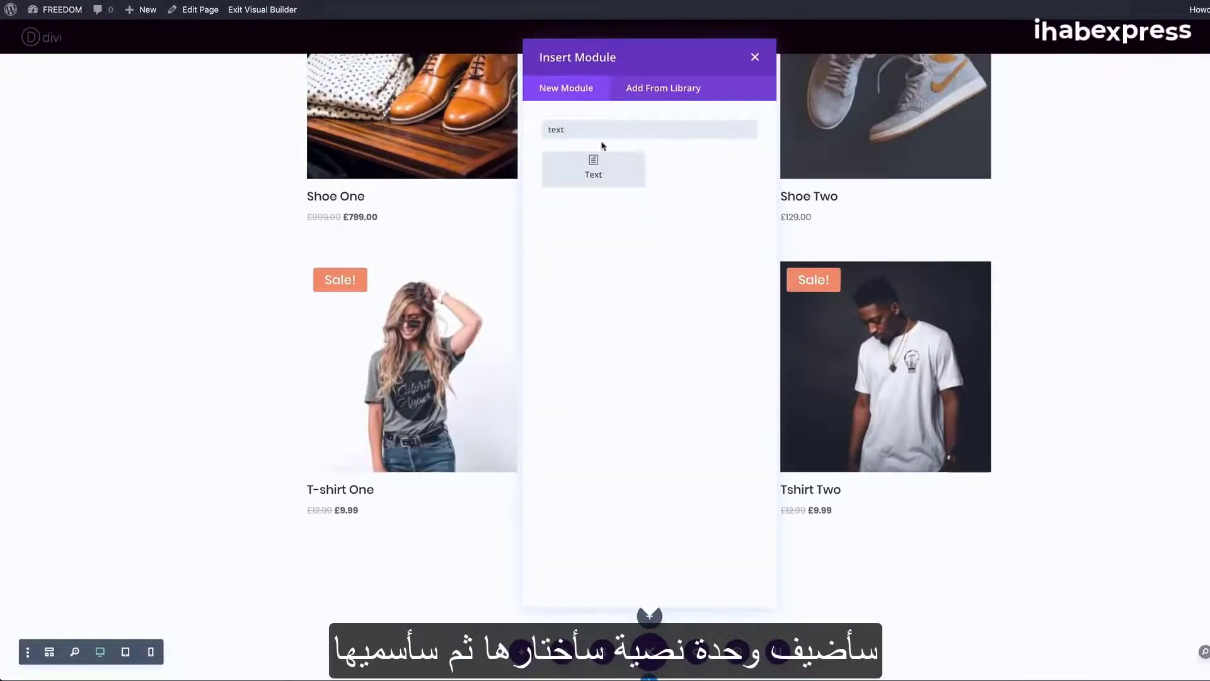
left_click(612, 183)
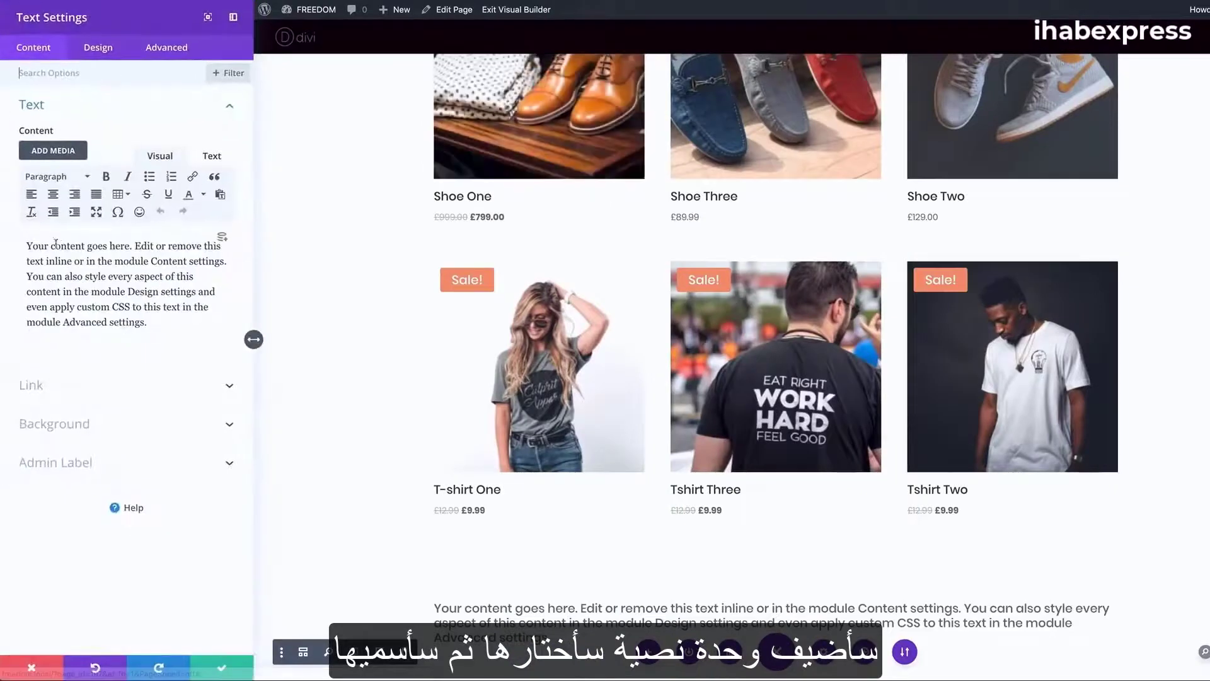
left_click_drag(25, 246, 171, 334)
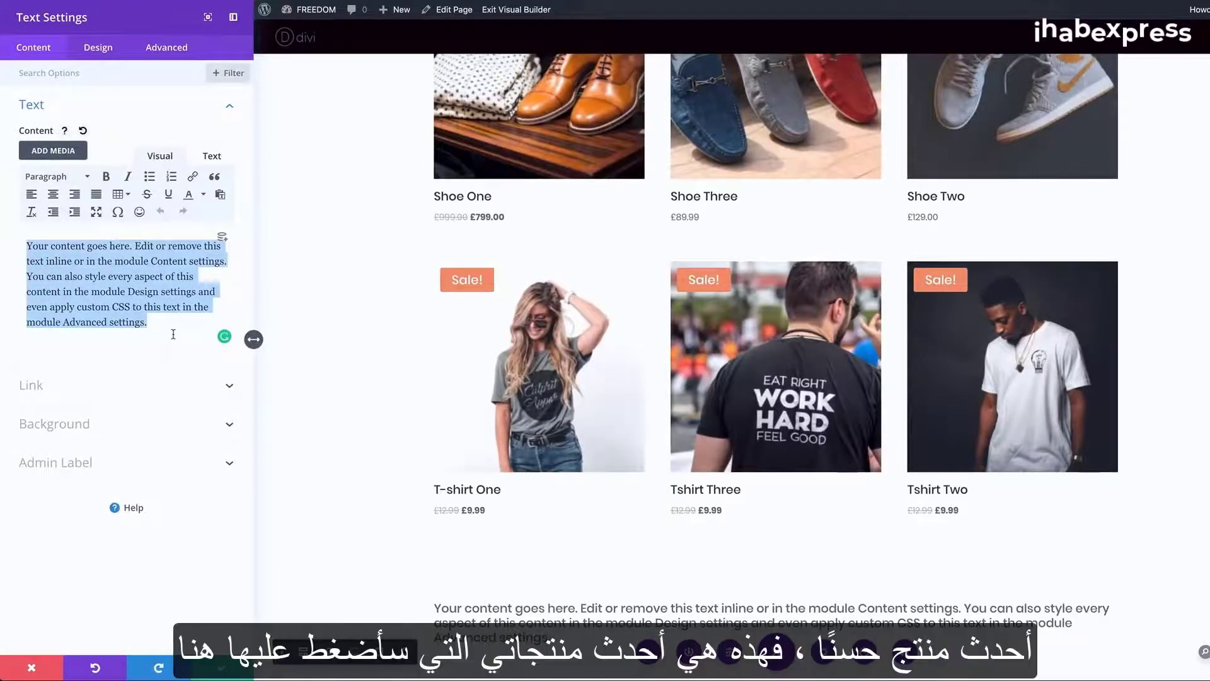
type("Latest Products")
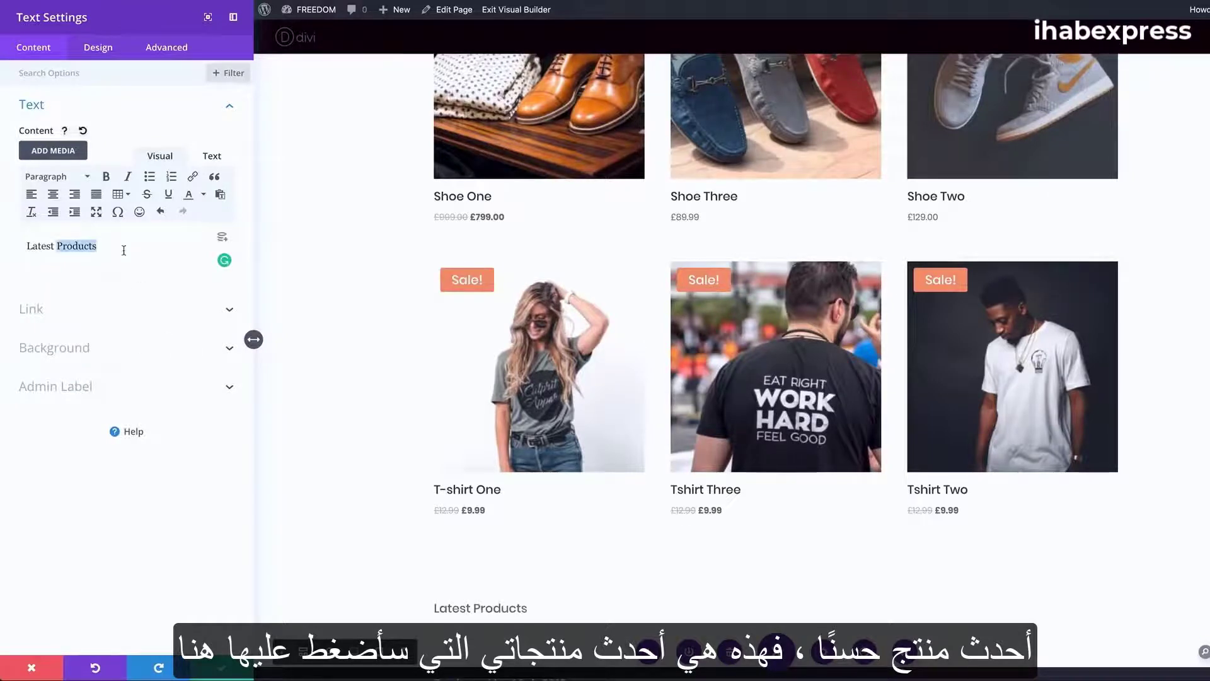
Step: Set the Latest Products text size to 26px, colour it with the saved dark grey swatch, and save the module
left_click(107, 50)
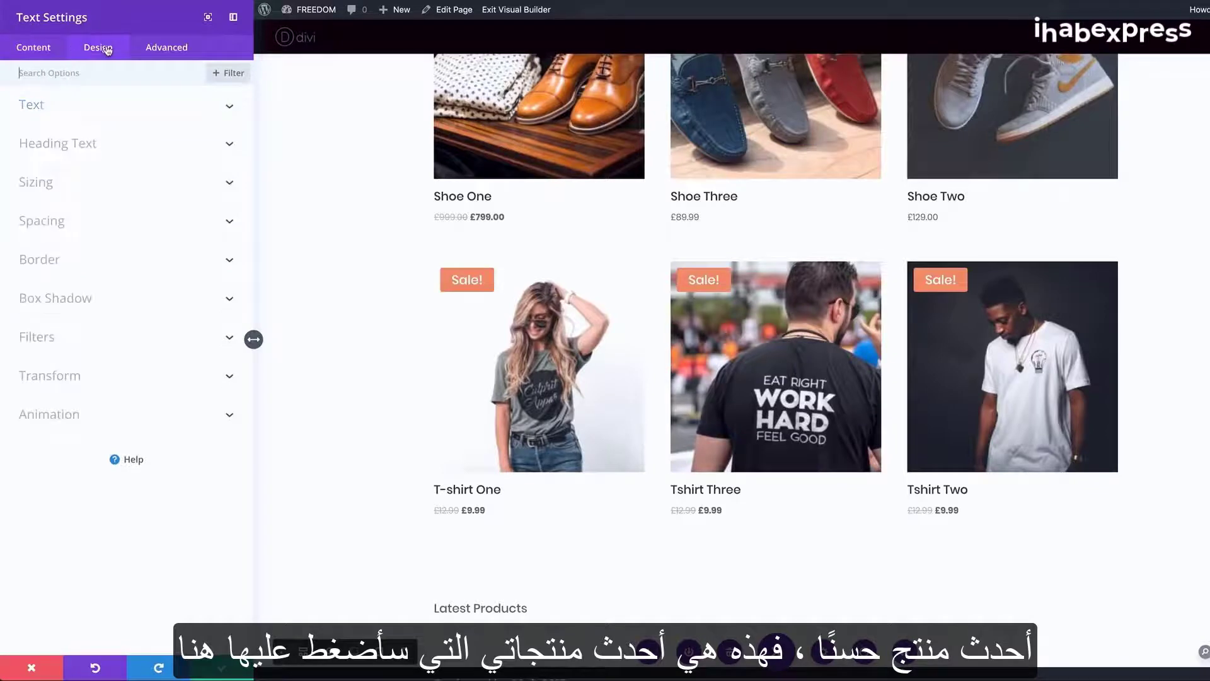
left_click(52, 113)
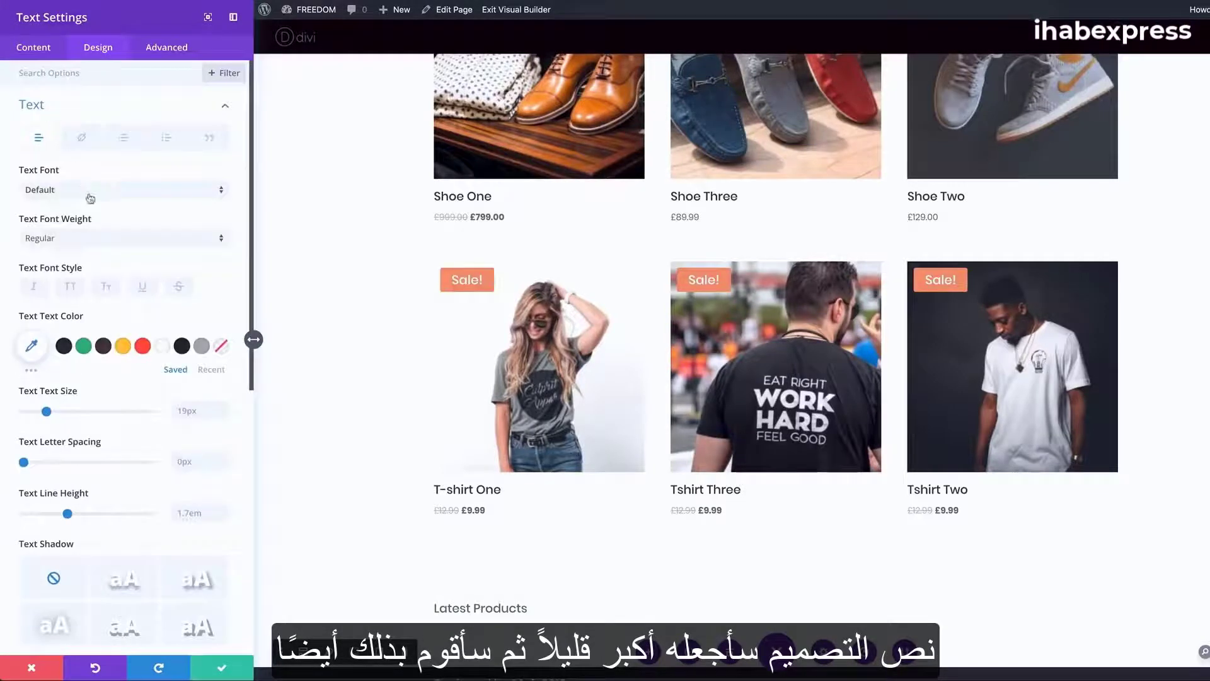
left_click_drag(46, 413, 56, 413)
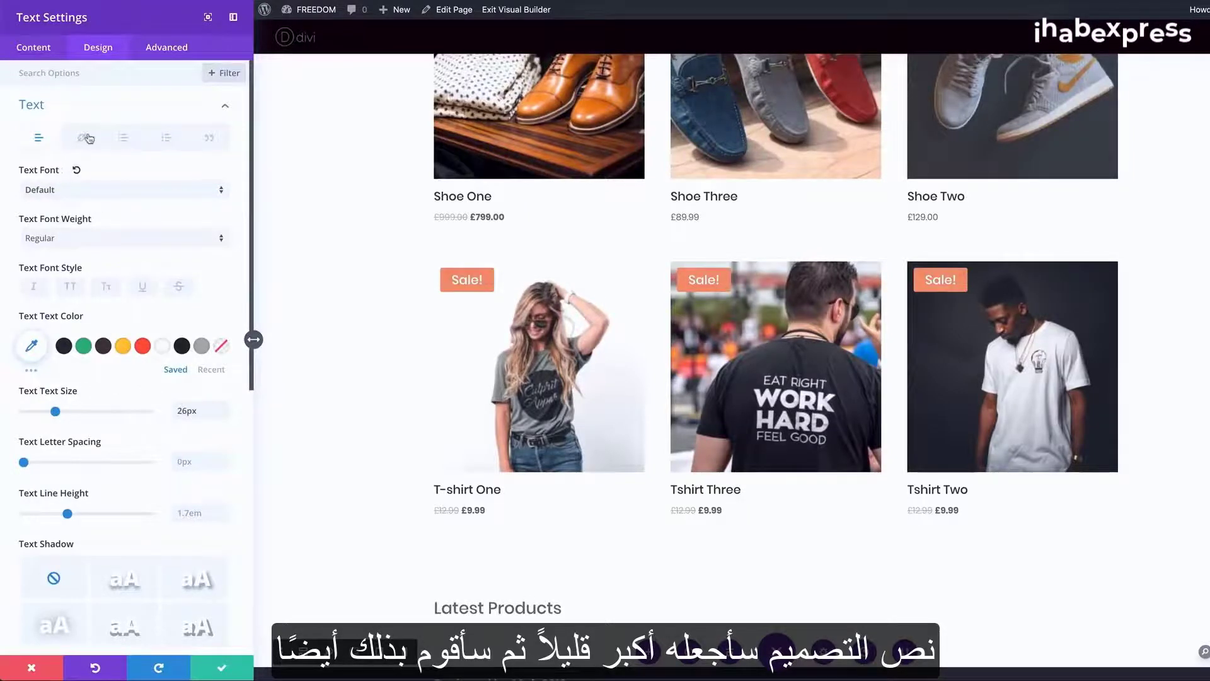
left_click(142, 347)
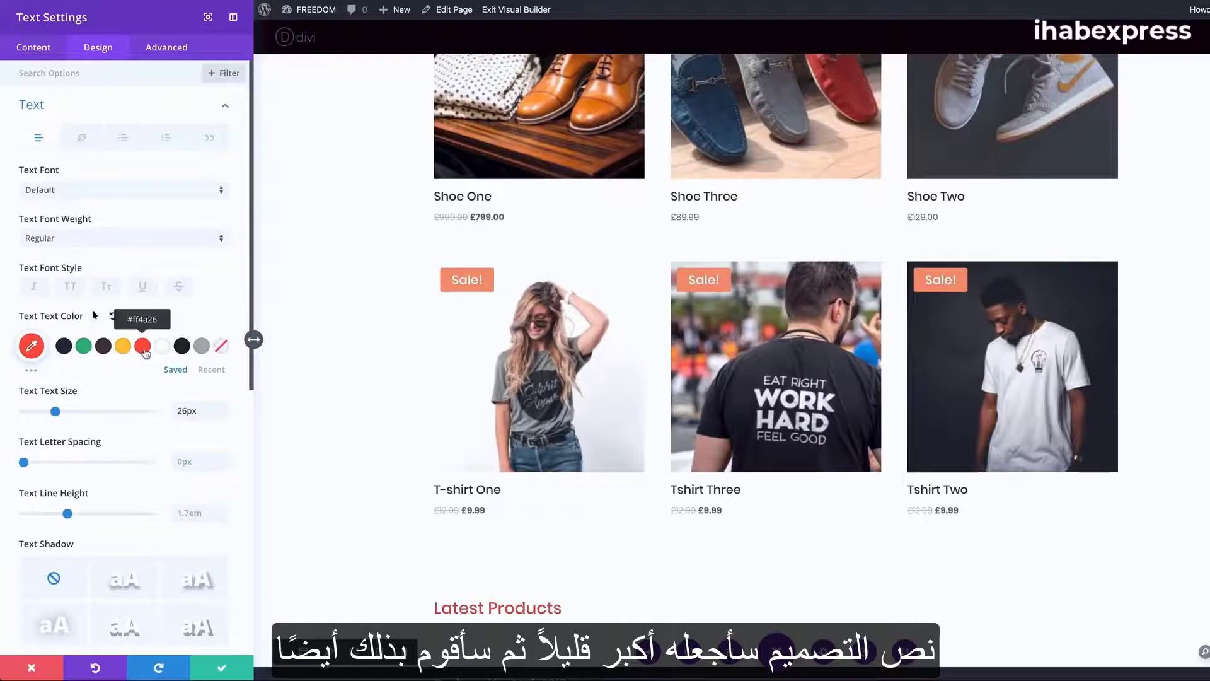
left_click(103, 347)
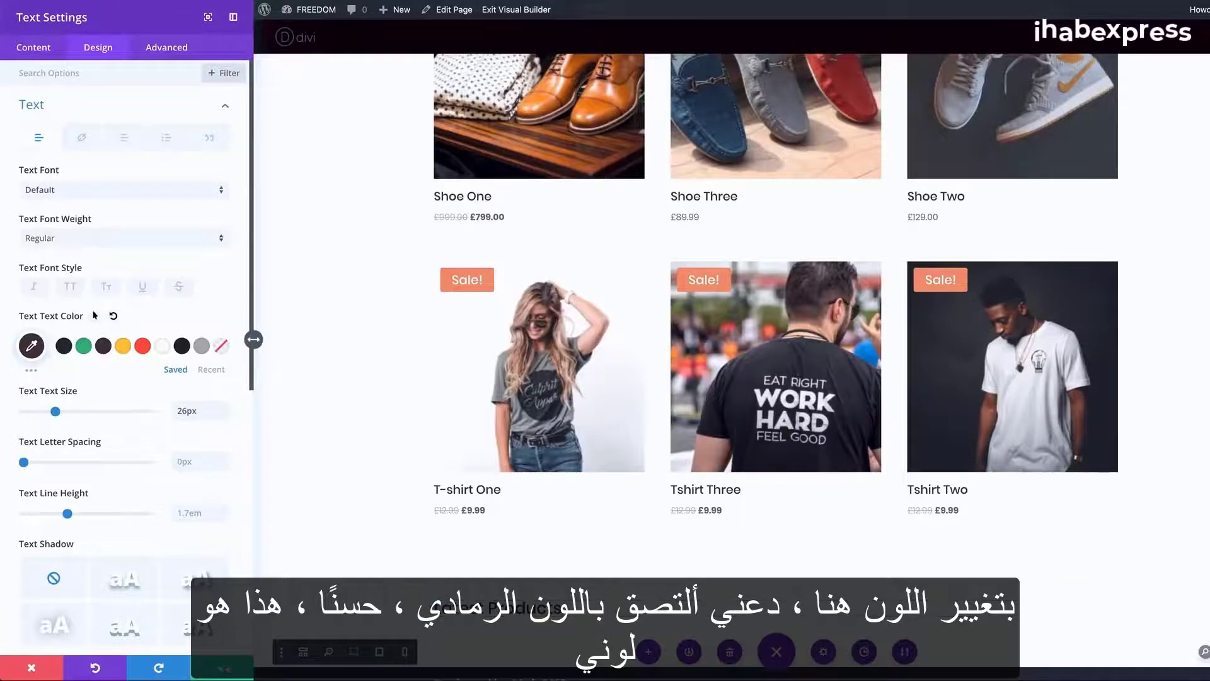
left_click(222, 668)
Step: Move the Latest Products row above the row holding the product grid and save the page
scroll(391, 549, "down", 1)
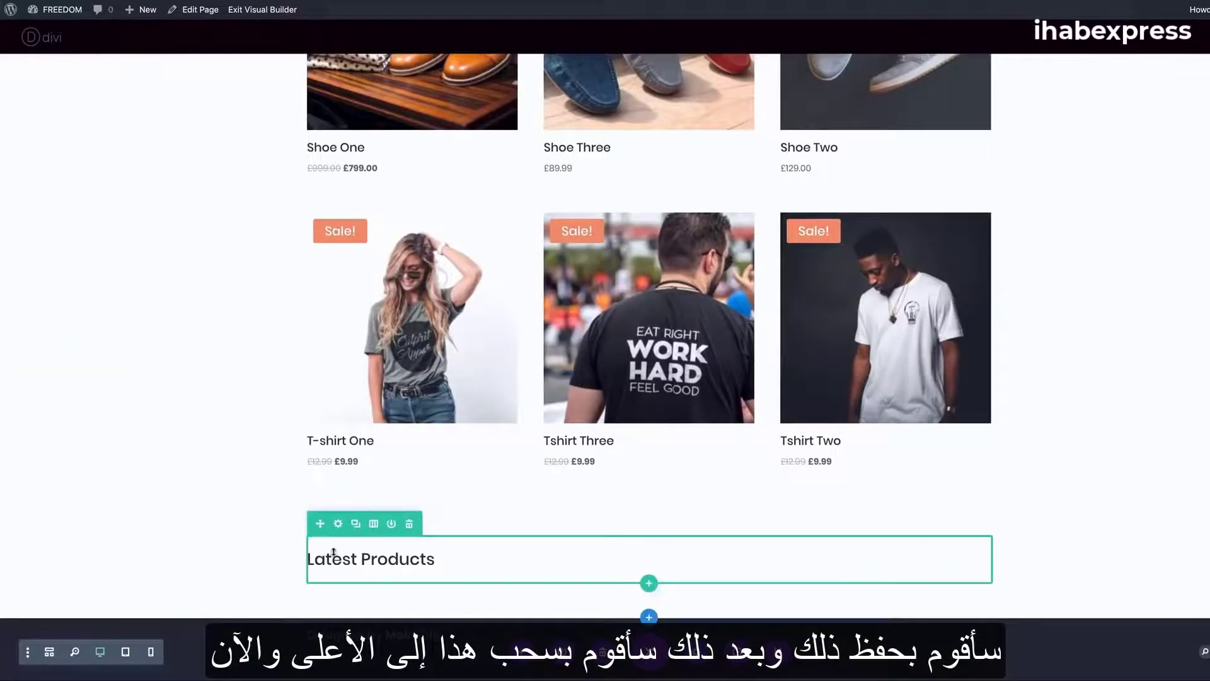
left_click_drag(319, 524, 465, 365)
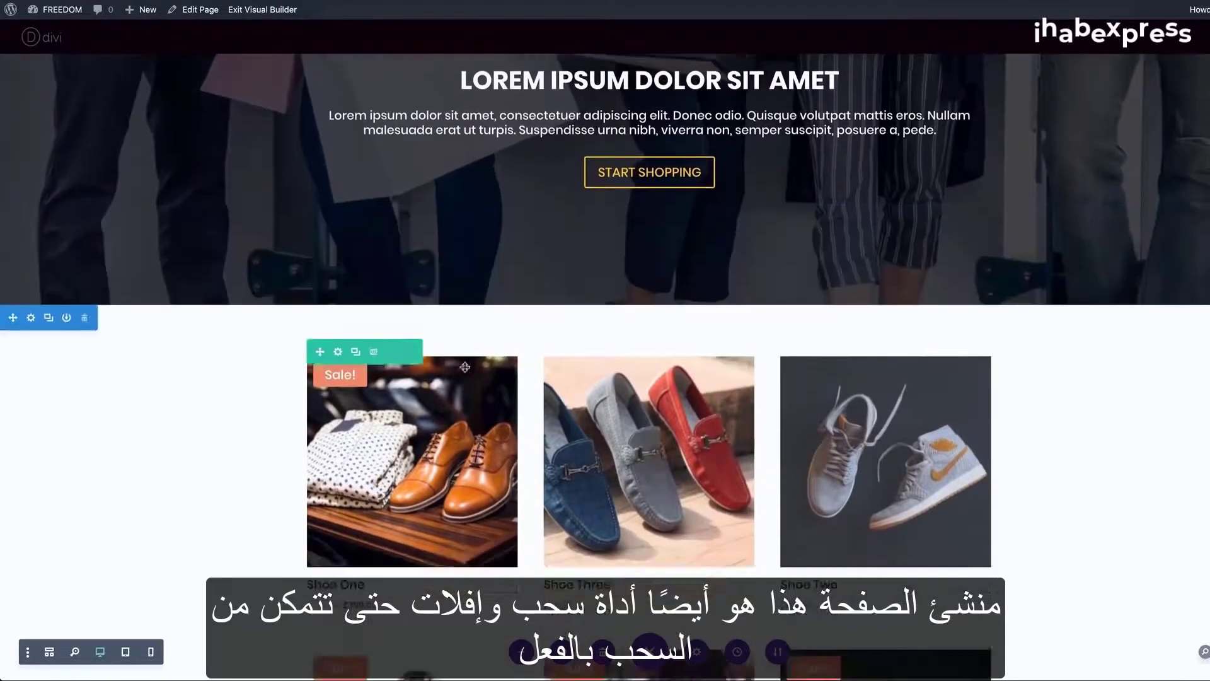
scroll(464, 367, "down", 4)
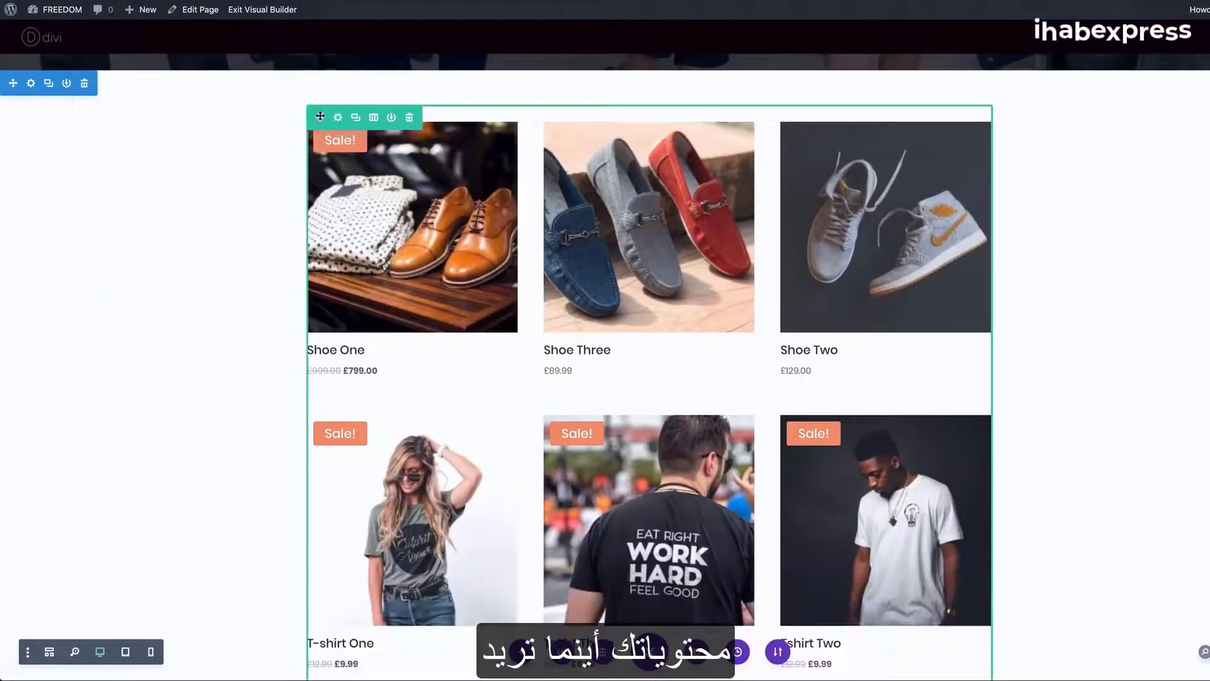
left_click_drag(320, 116, 349, 529)
scroll(353, 523, "down", 8)
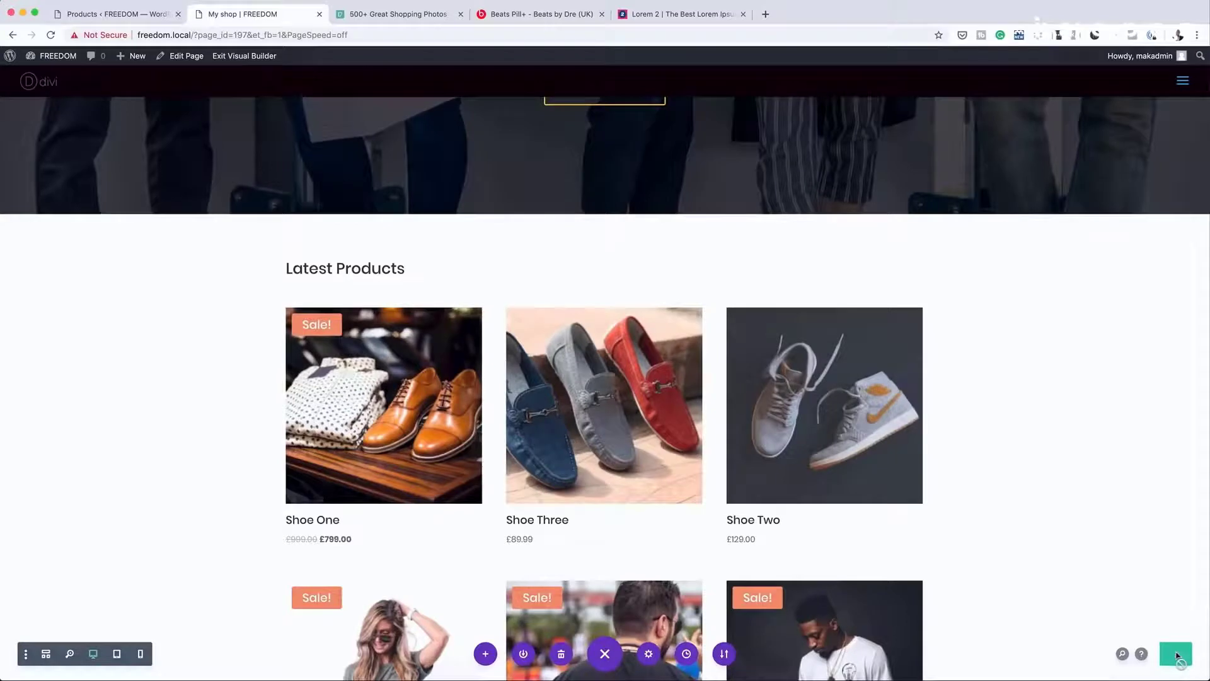
Step: Review the published My shop page outside the visual builder, checking its address, hero section and product grid
scroll(327, 128, "up", 5)
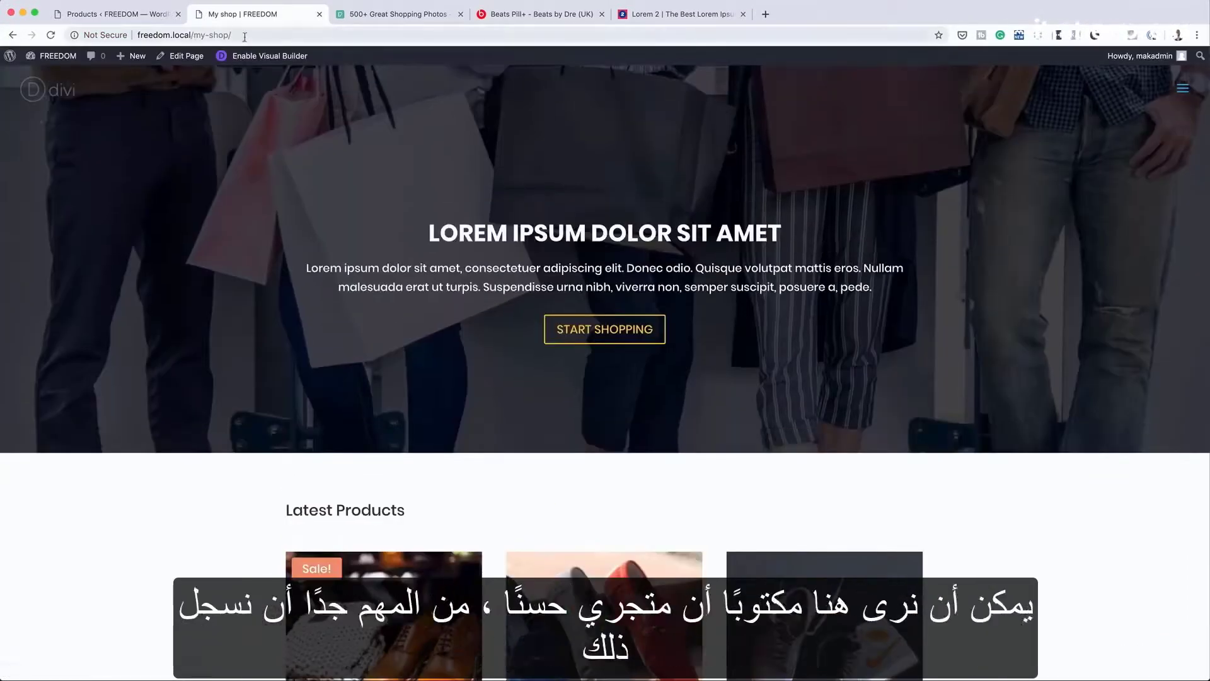
left_click(242, 35)
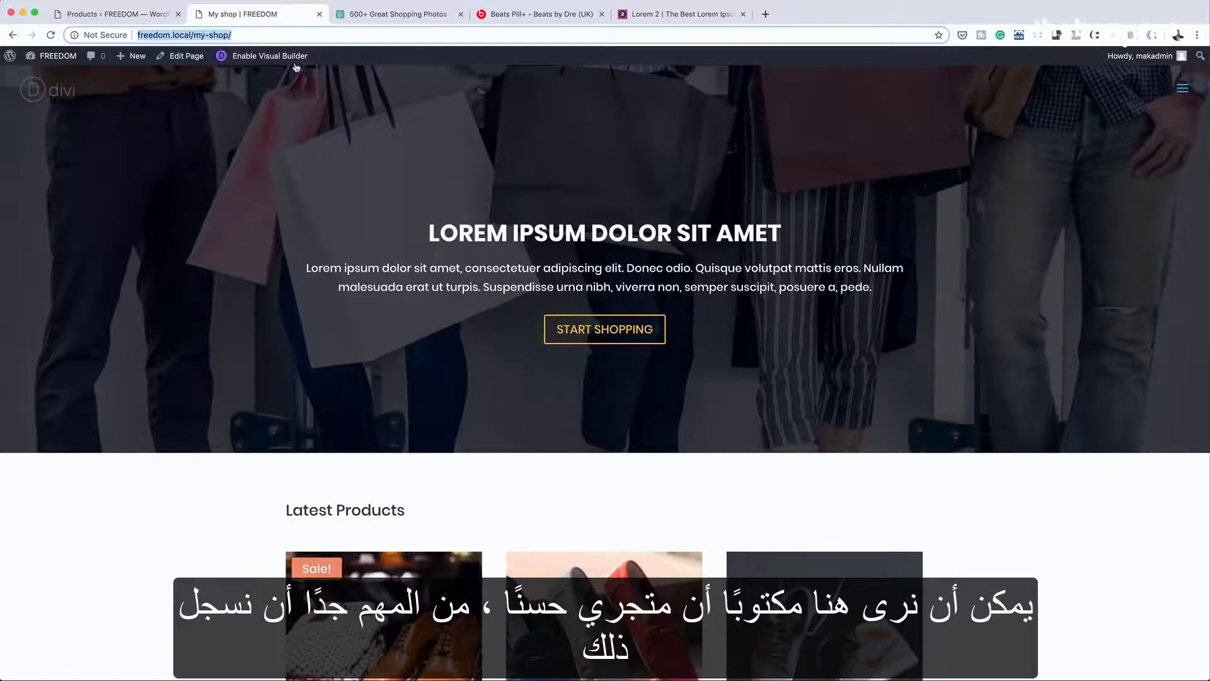
scroll(353, 378, "down", 10)
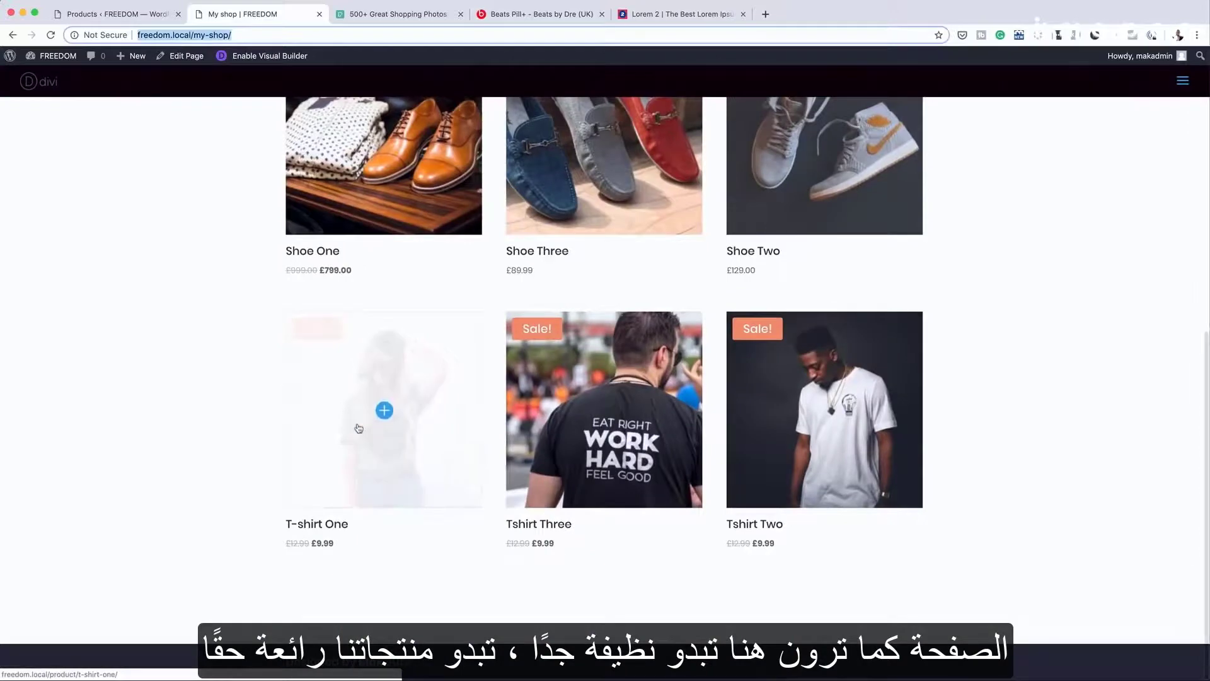
scroll(195, 378, "up", 7)
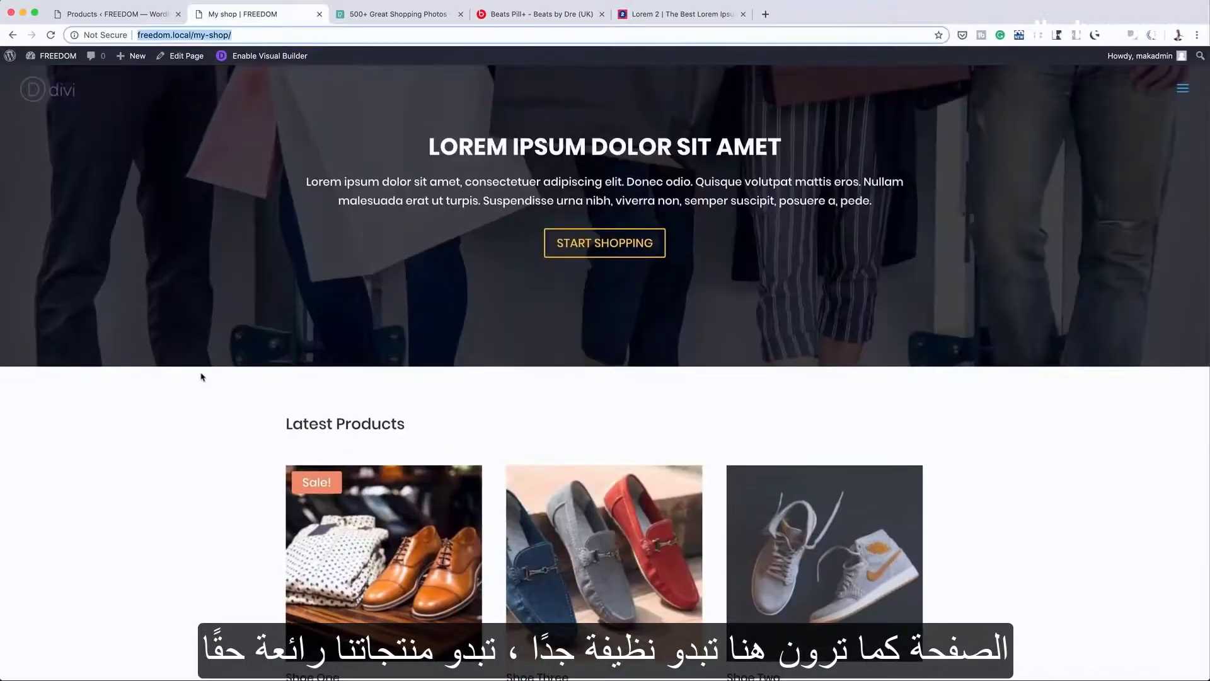
scroll(202, 377, "up", 2)
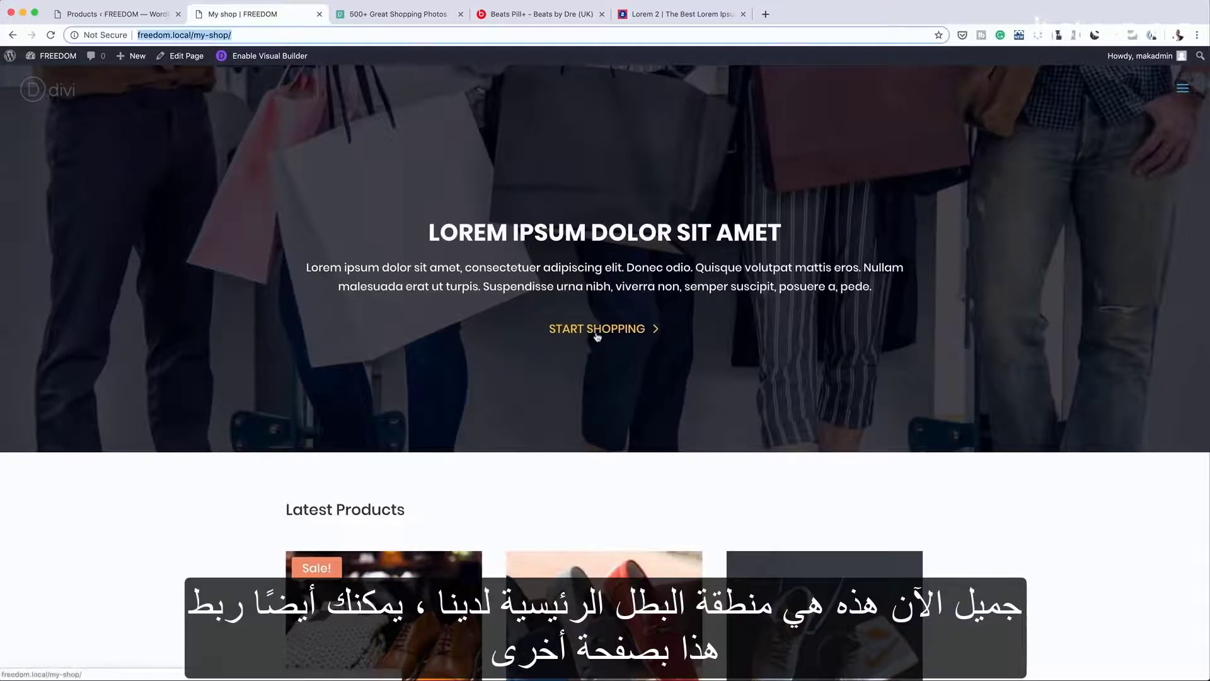
scroll(983, 478, "down", 5)
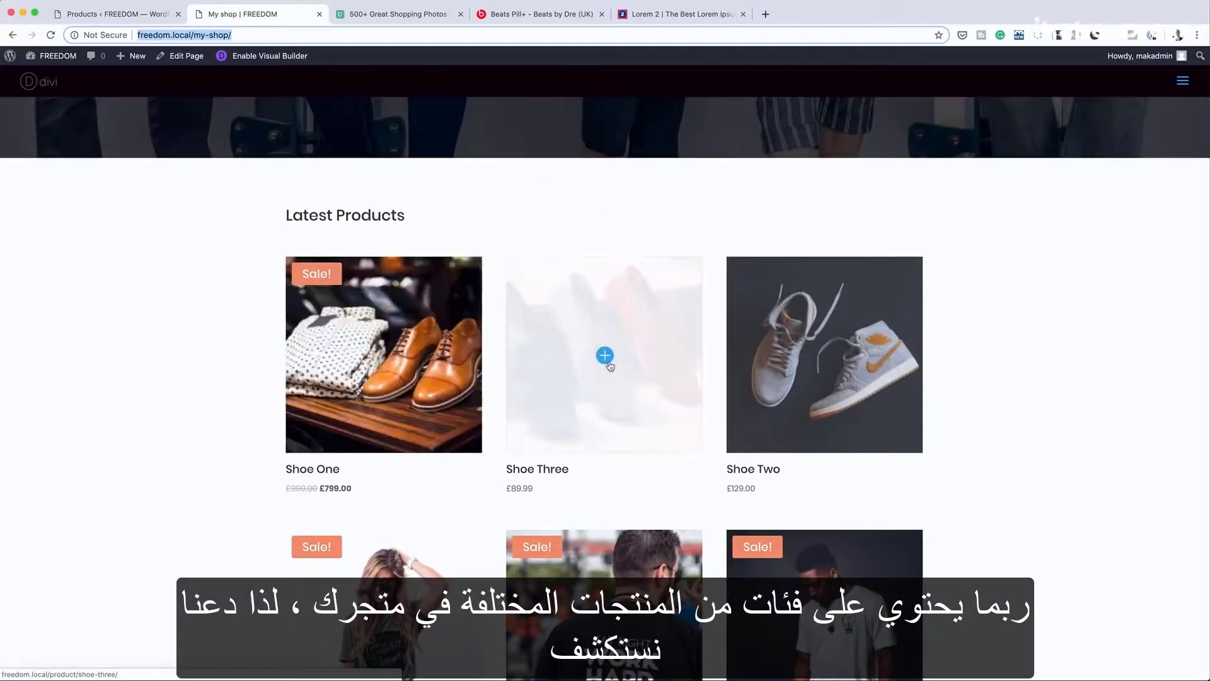
Step: Review the Shoe Three product page down to its related products and add the product to the cart
left_click(638, 338)
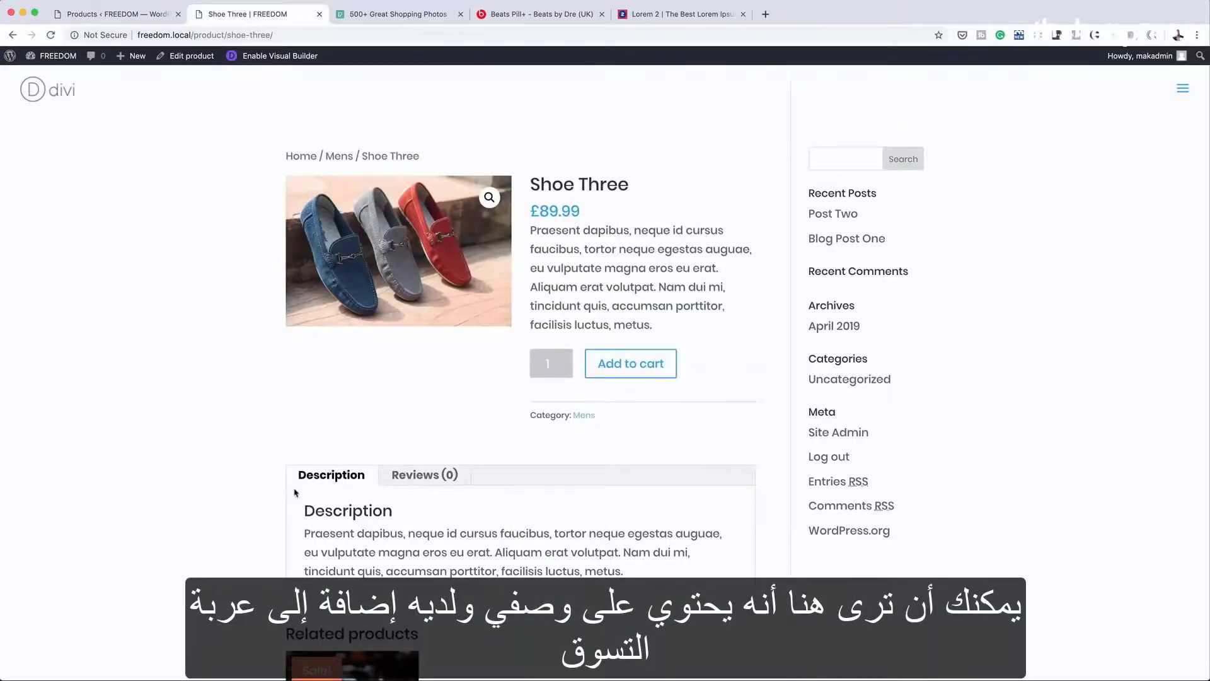
scroll(297, 491, "down", 3)
scroll(441, 504, "down", 2)
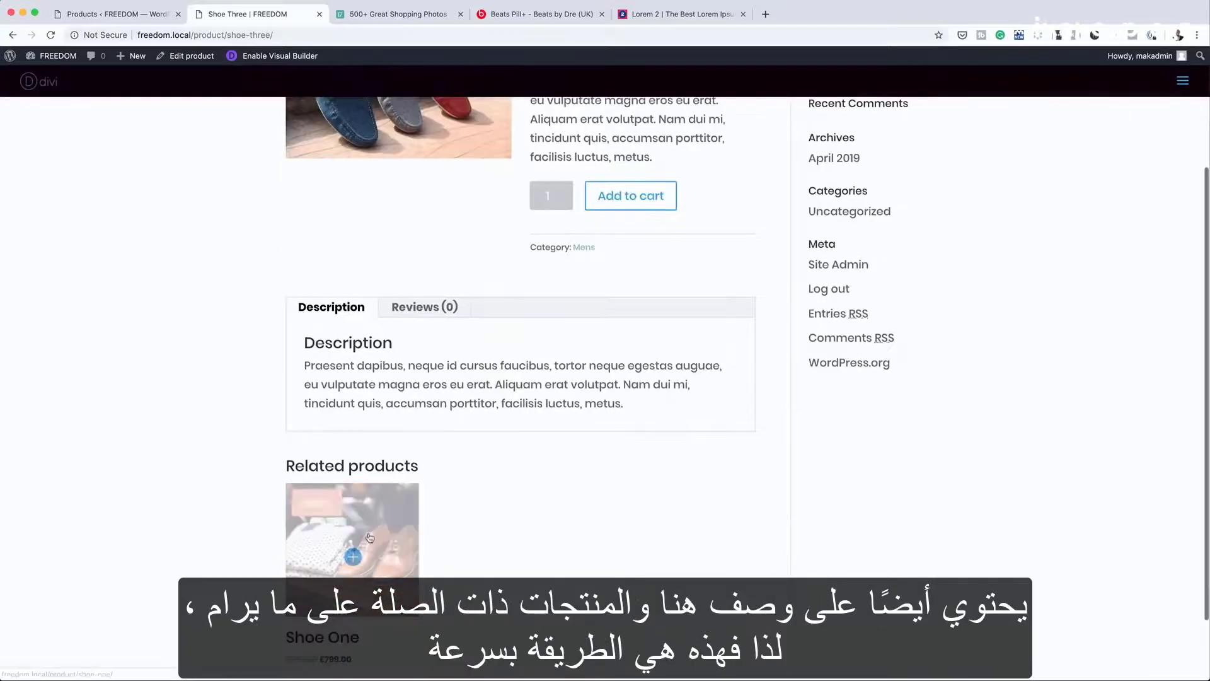
scroll(489, 557, "down", 2)
scroll(630, 404, "up", 5)
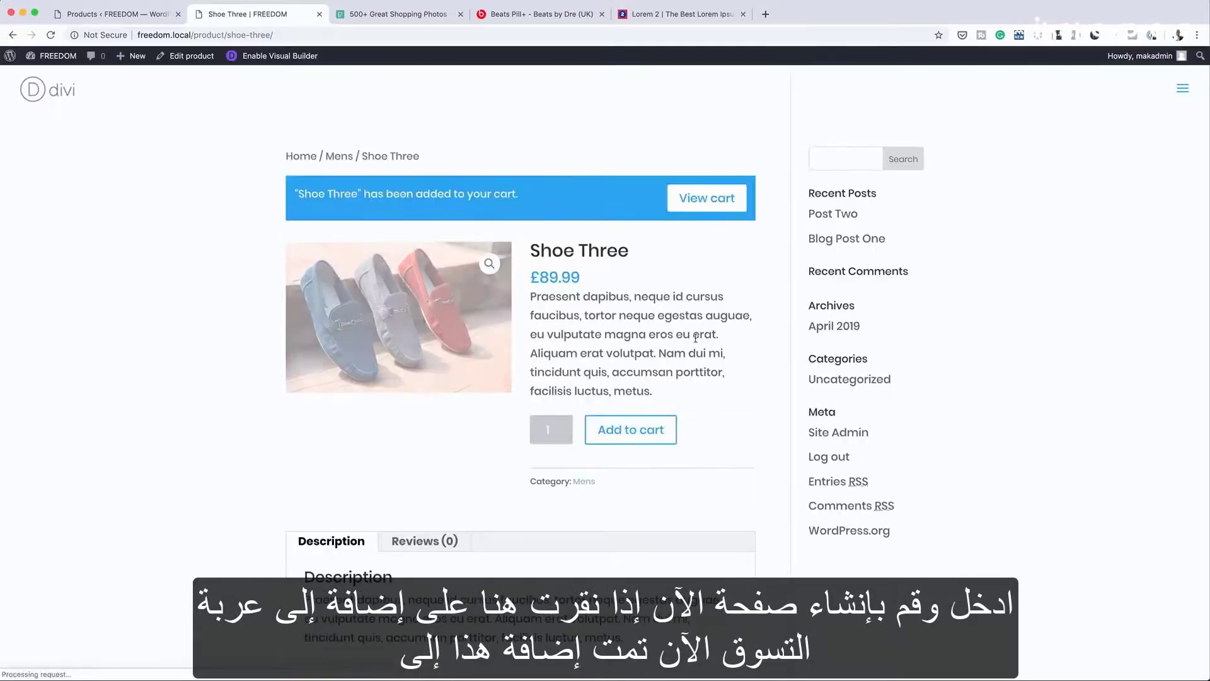
Step: Open the cart and remove Shoe Three from it
left_click(702, 199)
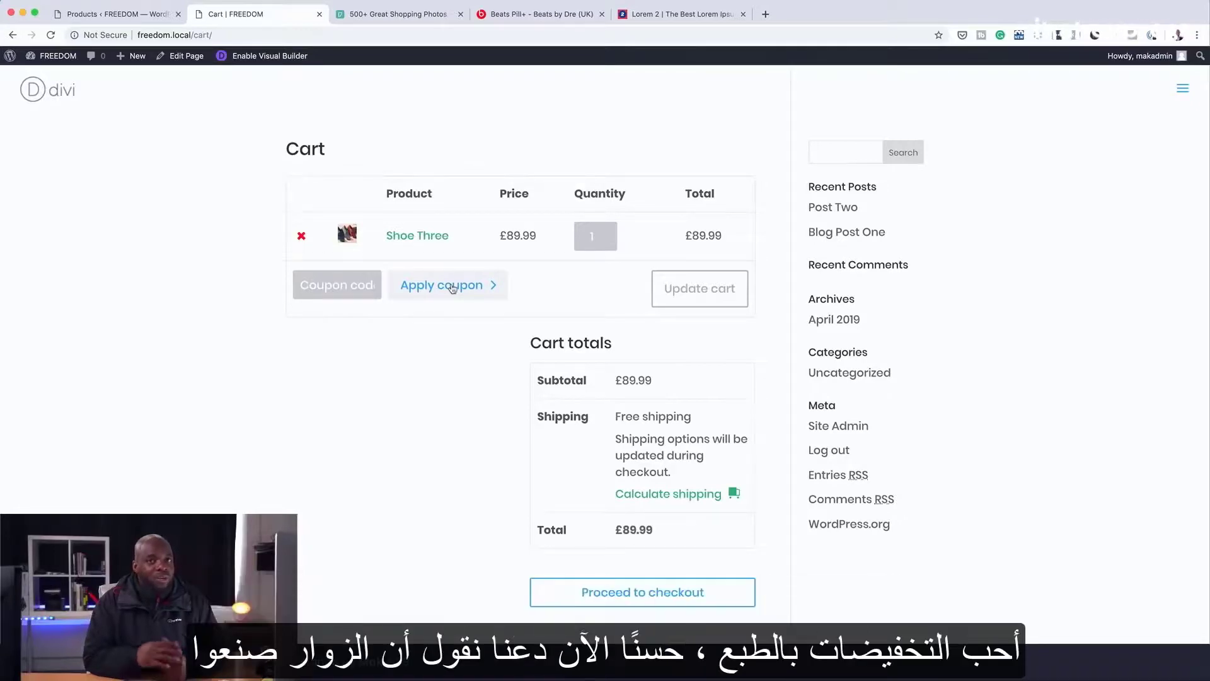
scroll(296, 189, "up", 1)
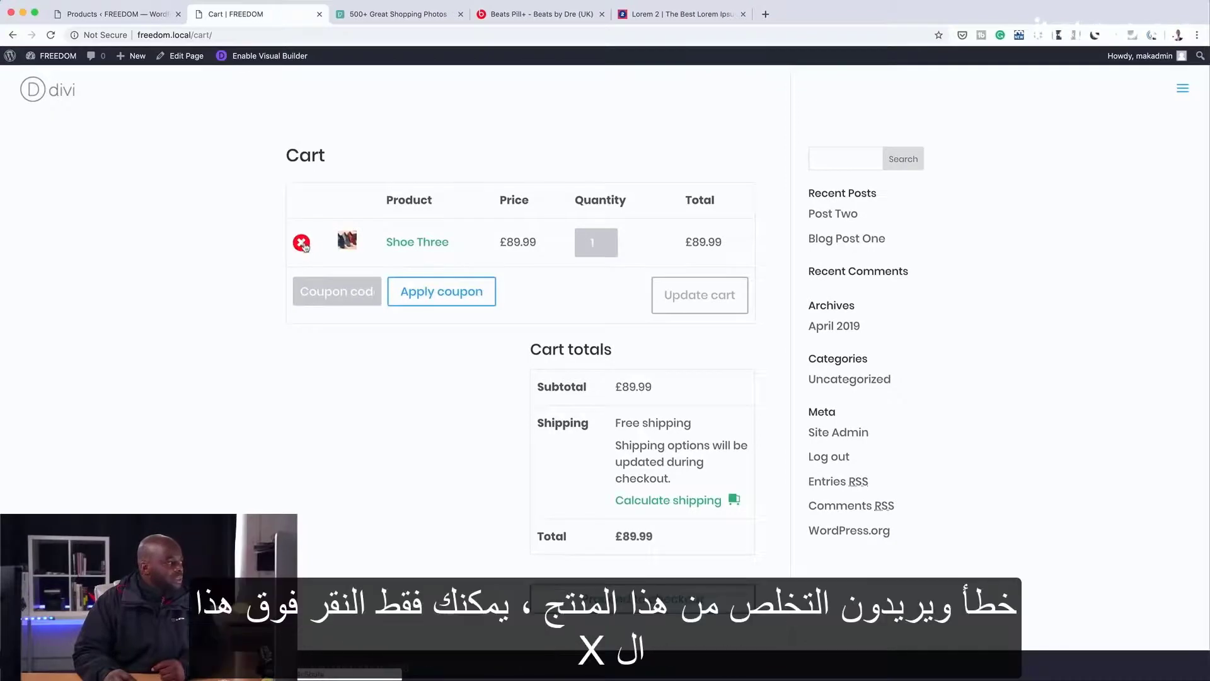
left_click(303, 244)
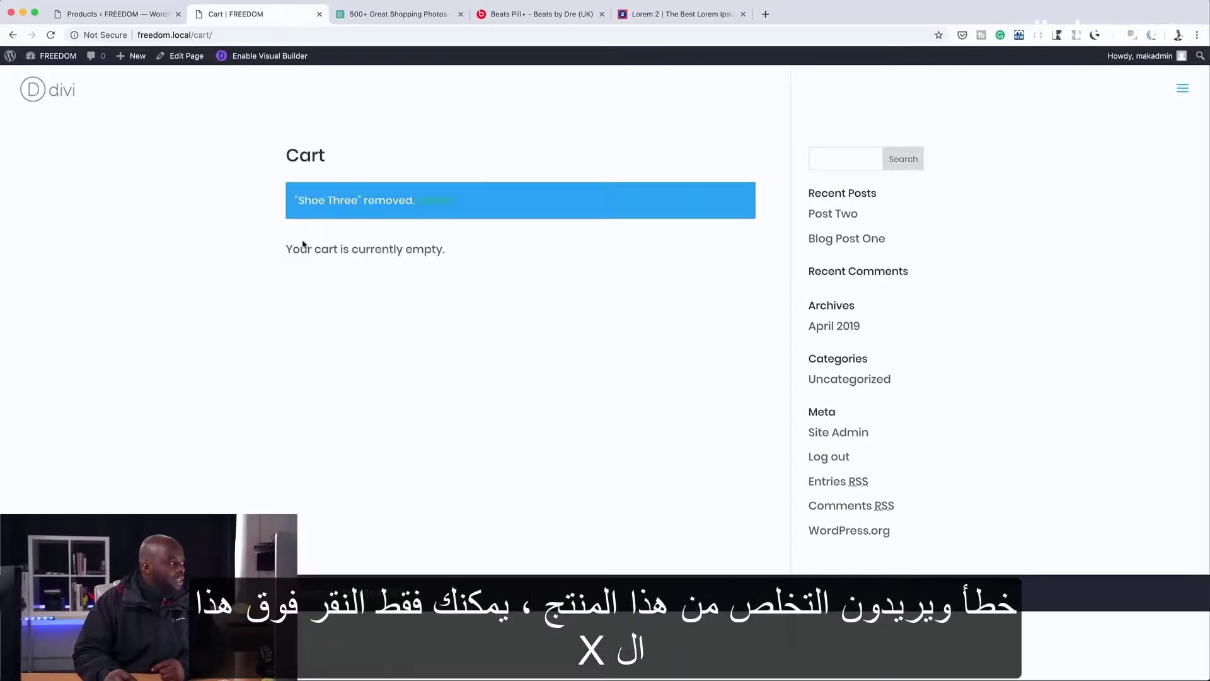